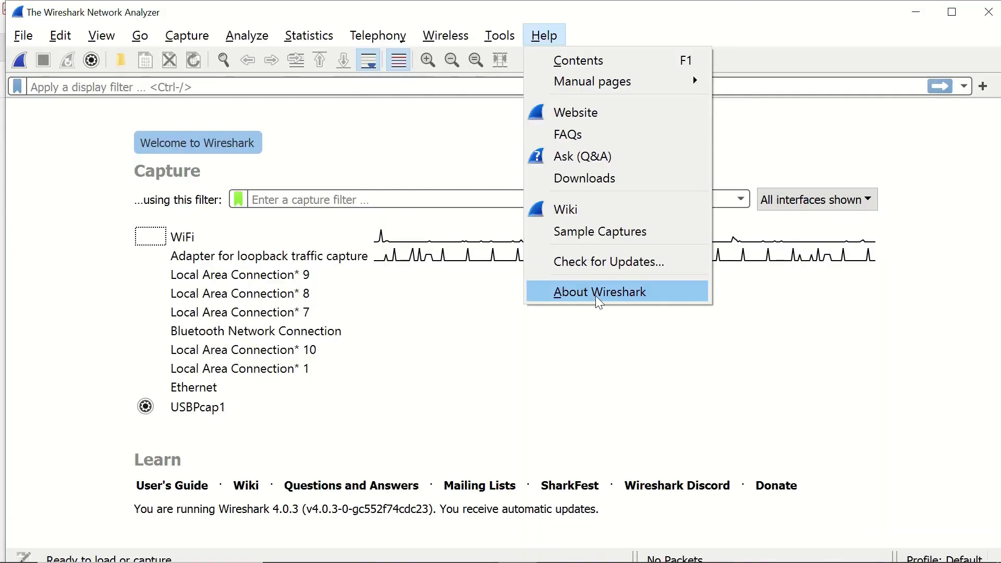
- Check the Wireshark version, restrict the capture to Thingy:91 UART, and stop capturing
{"action": "left_click", "coordinate": [599, 292]}
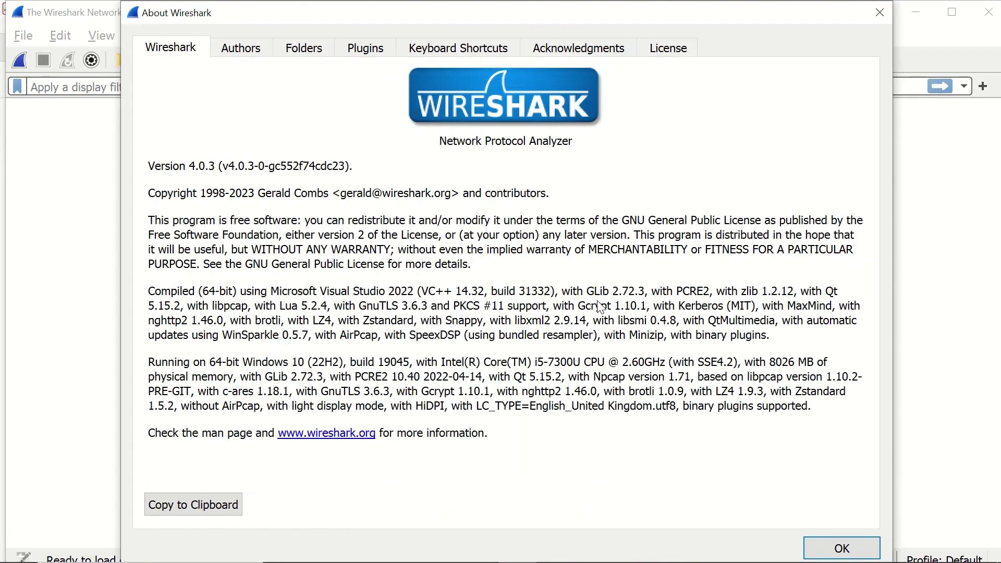
{"action": "key", "text": "Escape"}
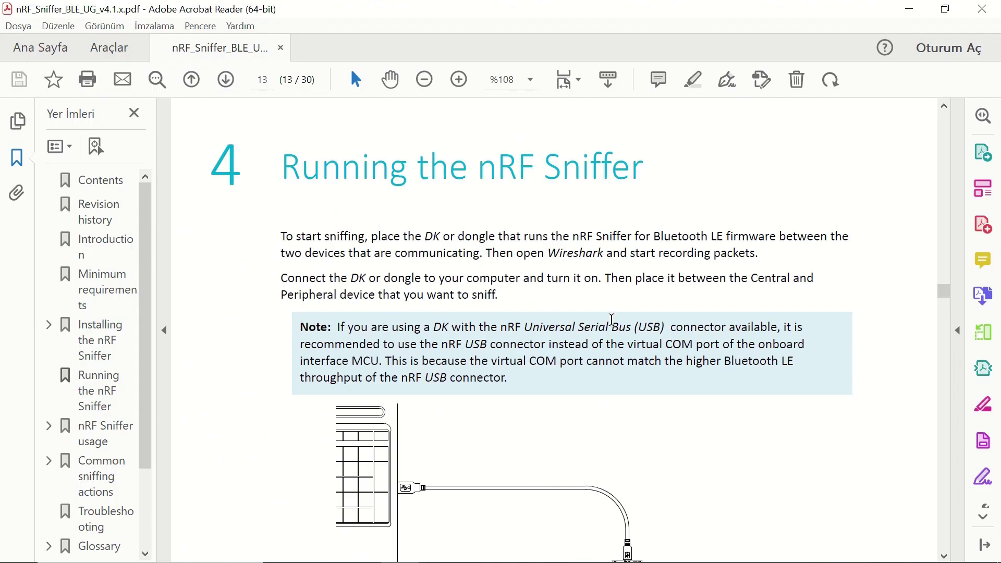
{"action": "scroll", "coordinate": [611, 320], "scroll_direction": "down", "scroll_amount": 2}
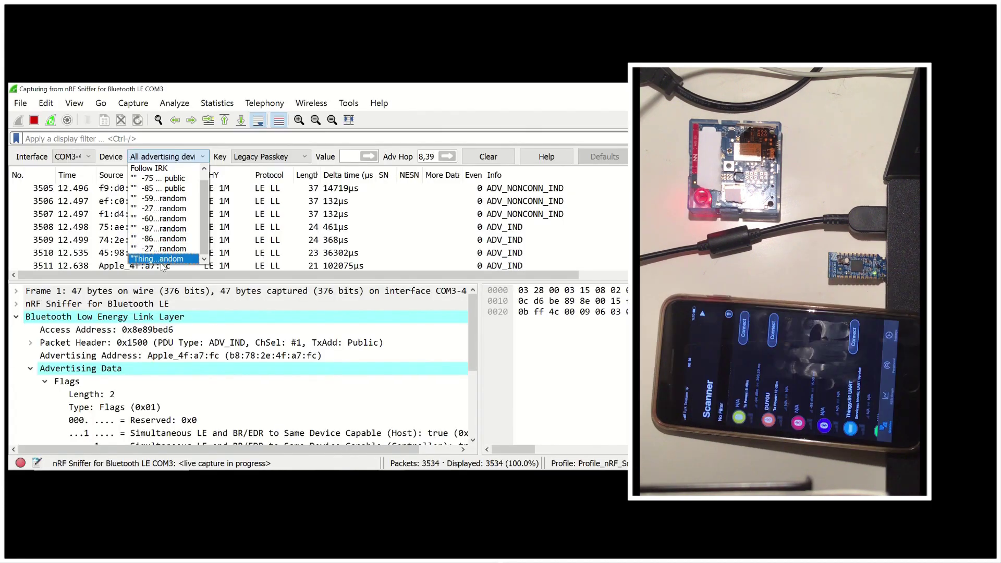
{"action": "left_click", "coordinate": [157, 258]}
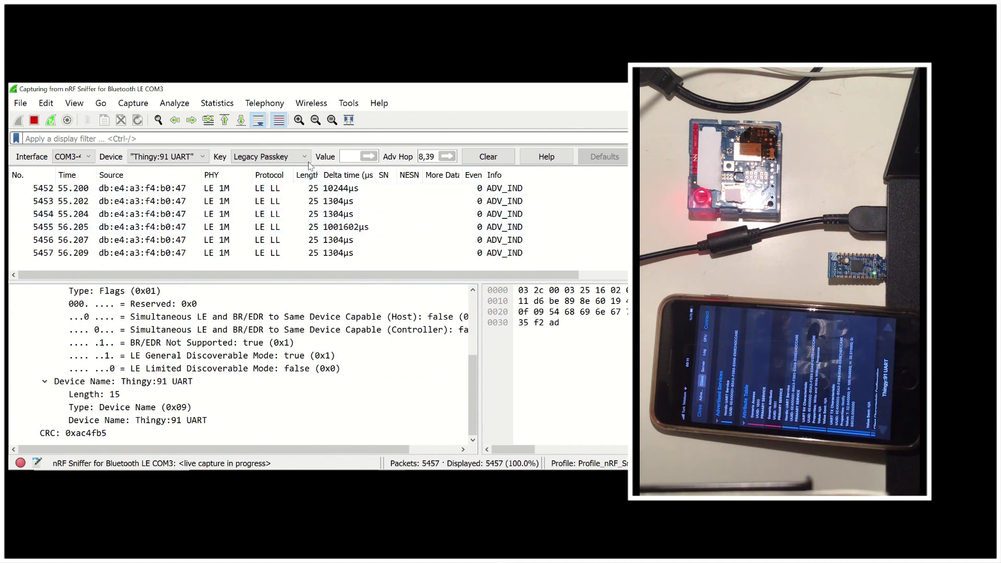
{"action": "left_click", "coordinate": [35, 121]}
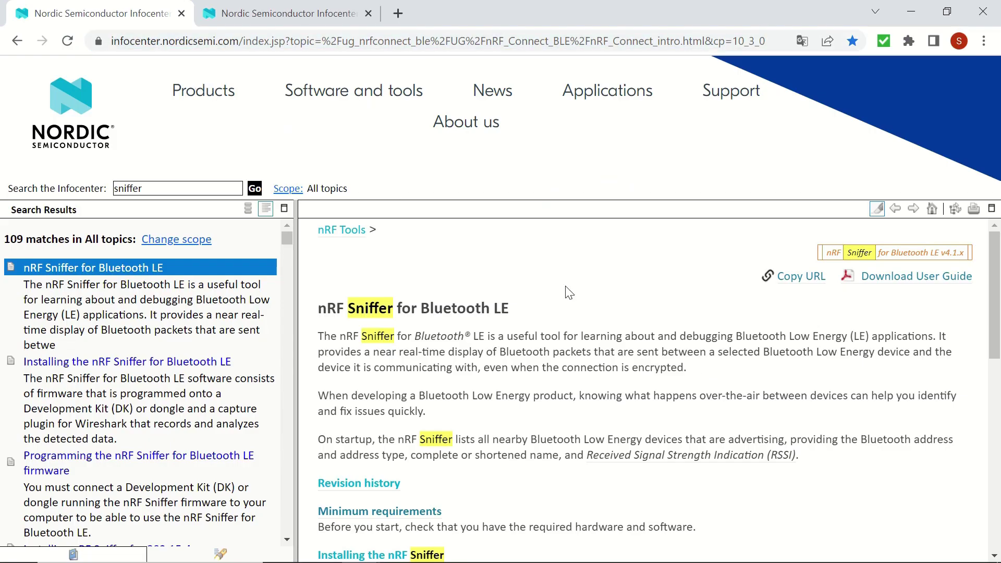
- Highlight the nRF Sniffer heading and introduction paragraph, then switch to the user guide PDF
{"action": "left_click_drag", "start_coordinate": [320, 311], "coordinate": [510, 309]}
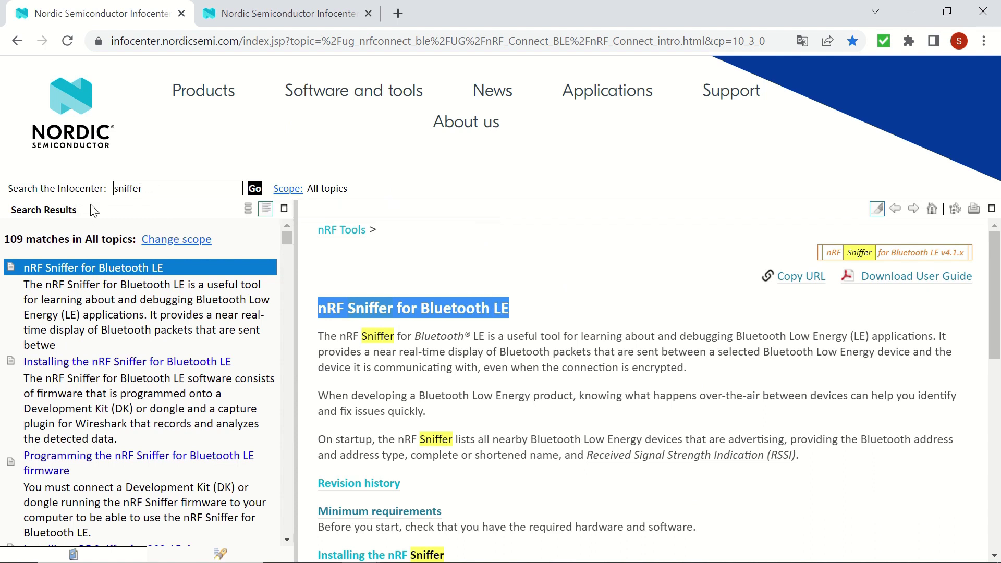
{"action": "left_click", "coordinate": [483, 306]}
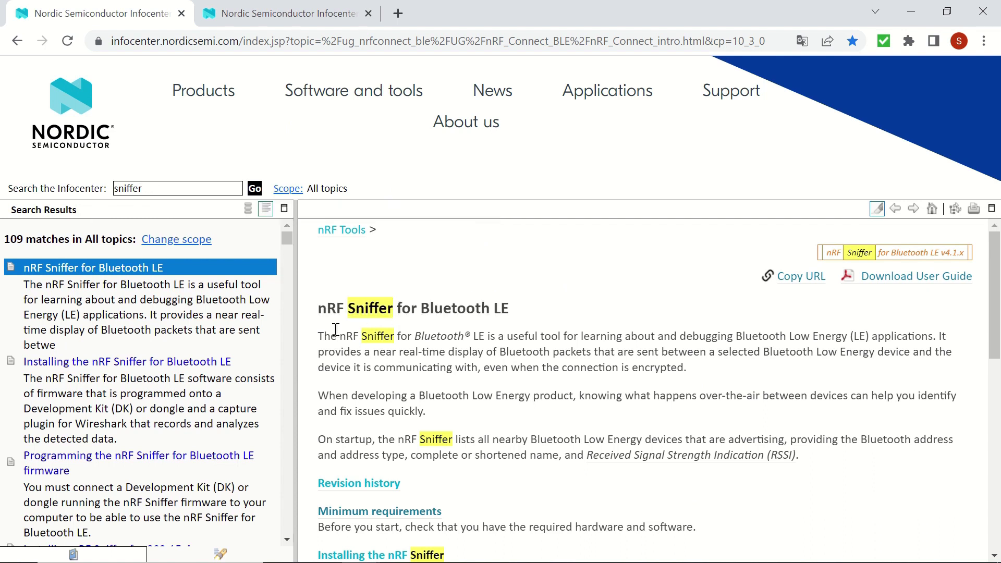
{"action": "left_click_drag", "start_coordinate": [318, 335], "coordinate": [786, 368]}
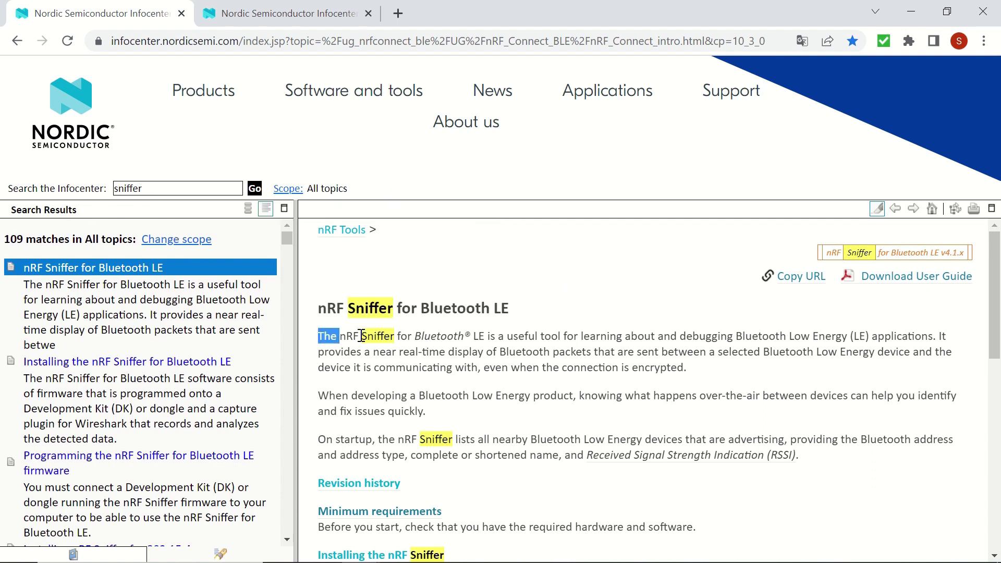
{"action": "left_click", "coordinate": [786, 369]}
{"action": "mouse_move", "coordinate": [501, 352]}
{"action": "left_mouse_down"}
{"action": "mouse_move", "coordinate": [809, 352]}
{"action": "mouse_move", "coordinate": [460, 360]}
{"action": "mouse_move", "coordinate": [474, 369]}
{"action": "left_mouse_up"}
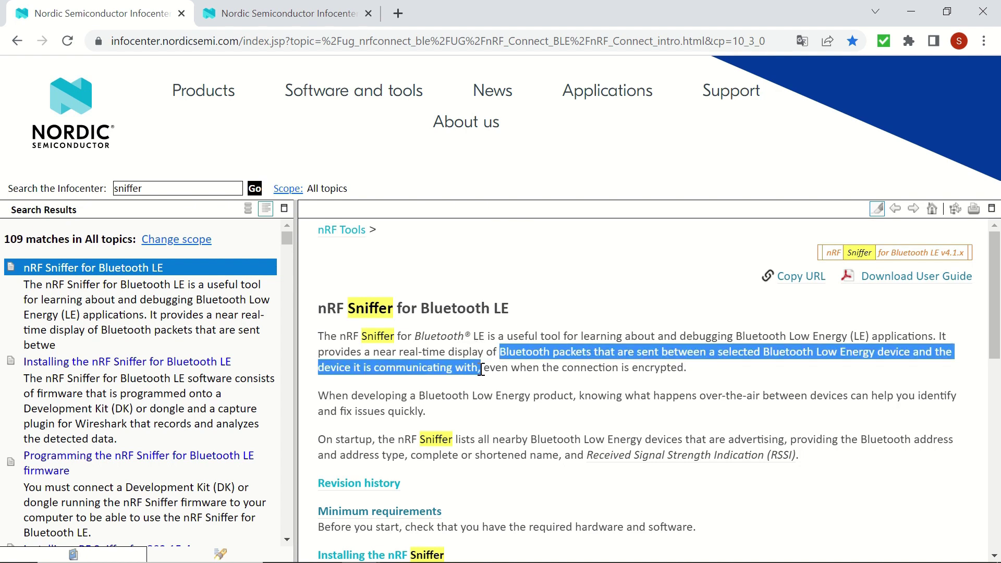
{"action": "scroll", "coordinate": [660, 388], "scroll_direction": "down", "scroll_amount": 1}
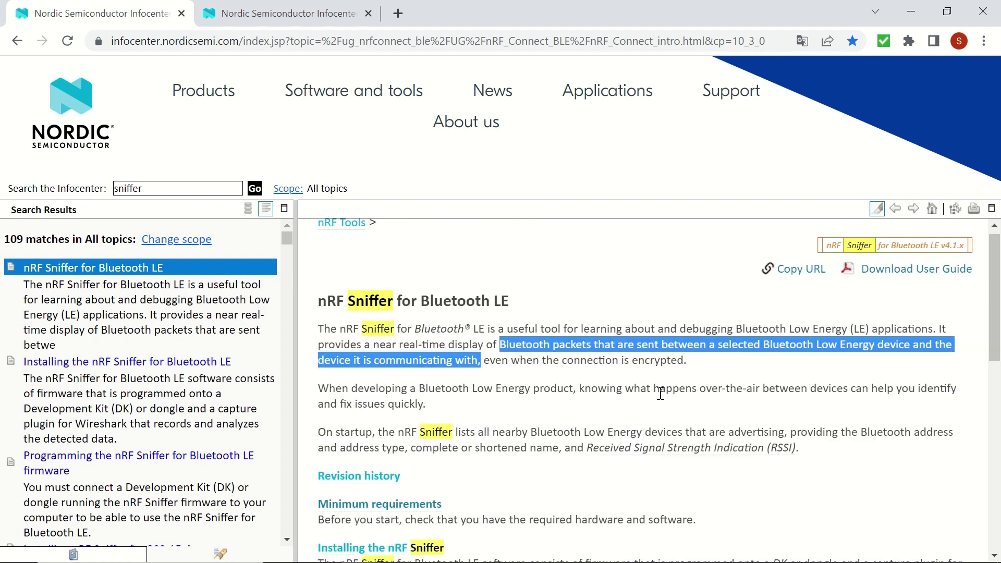
{"action": "scroll", "coordinate": [659, 391], "scroll_direction": "up", "scroll_amount": 1}
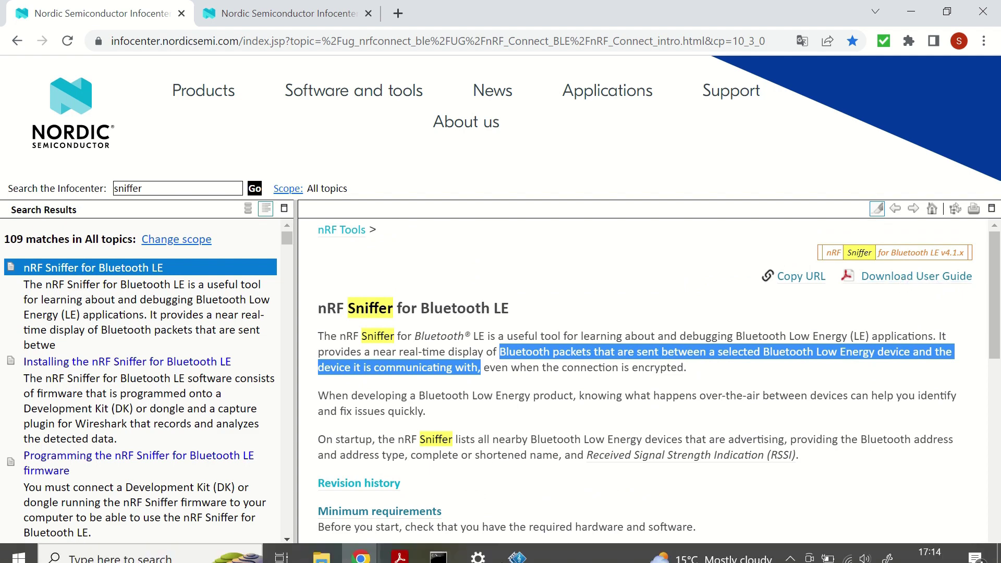
{"action": "left_click", "coordinate": [401, 549]}
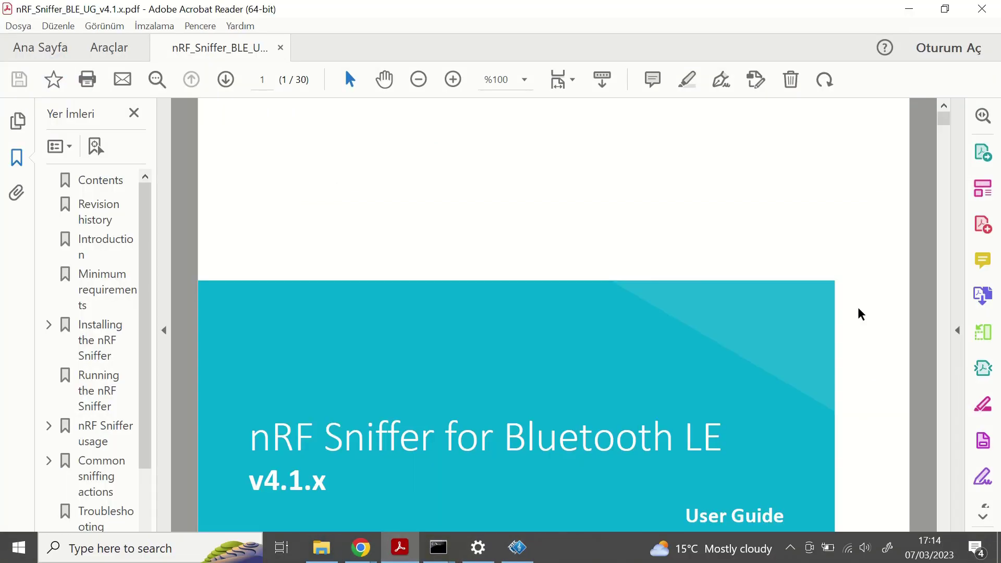
{"action": "scroll", "coordinate": [893, 255], "scroll_direction": "down", "scroll_amount": 2}
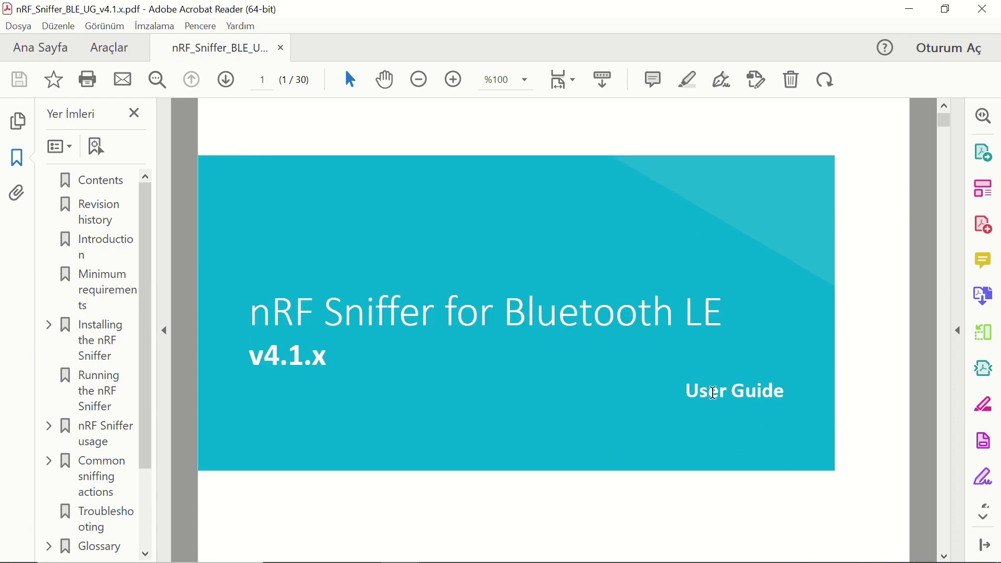
{"action": "scroll", "coordinate": [853, 355], "scroll_direction": "down", "scroll_amount": 5}
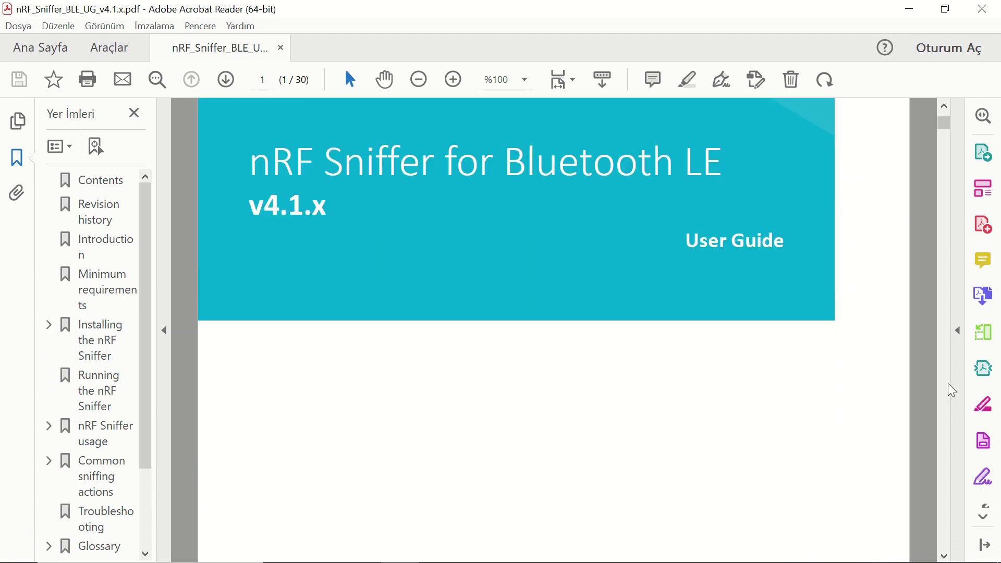
- Page past the guide's Contents and Introduction to page 6, Minimum requirements
{"action": "left_click", "coordinate": [947, 384]}
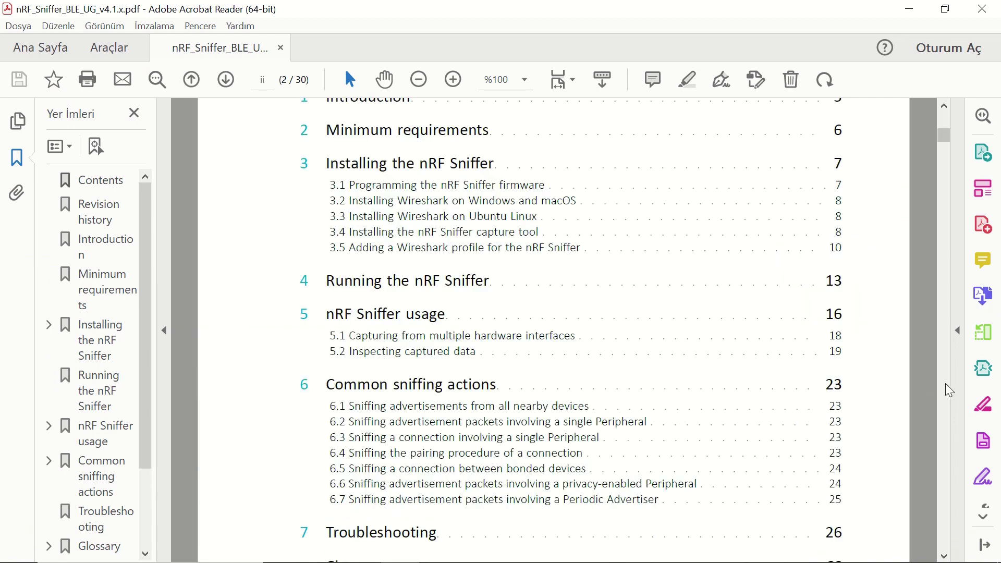
{"action": "left_click", "coordinate": [946, 383]}
{"action": "left_click", "coordinate": [946, 384]}
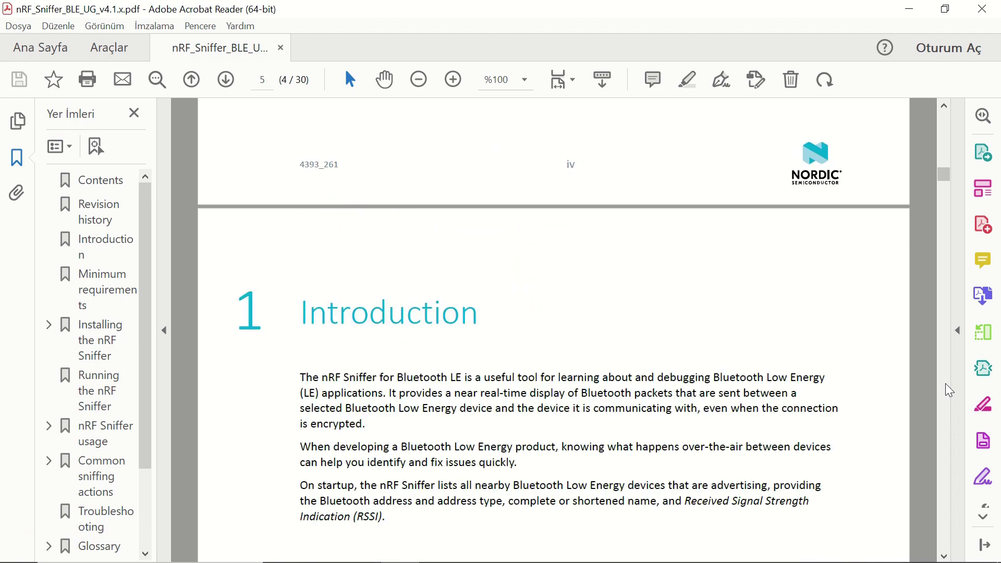
{"action": "scroll", "coordinate": [840, 345], "scroll_direction": "down", "scroll_amount": 4}
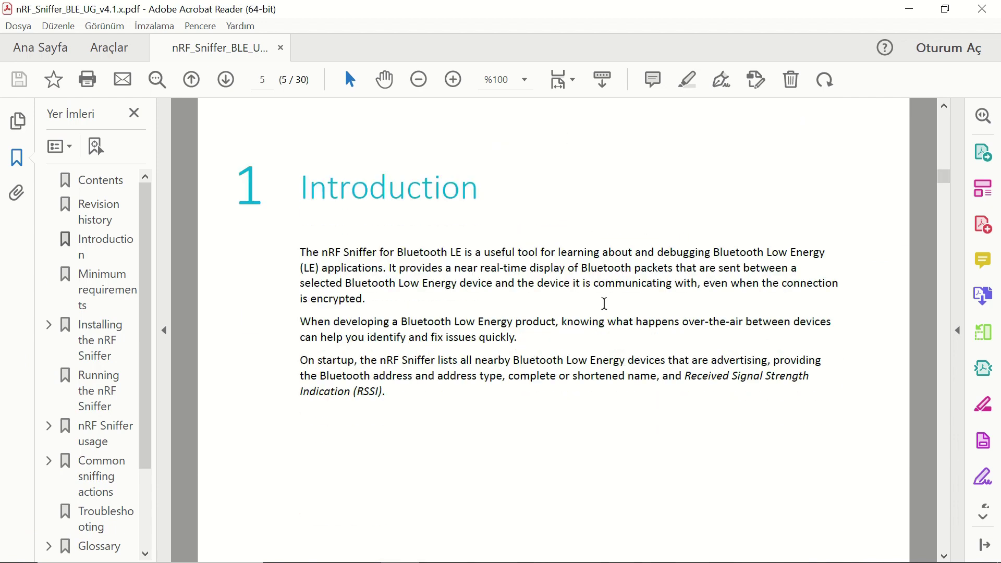
{"action": "scroll", "coordinate": [823, 355], "scroll_direction": "down", "scroll_amount": 1}
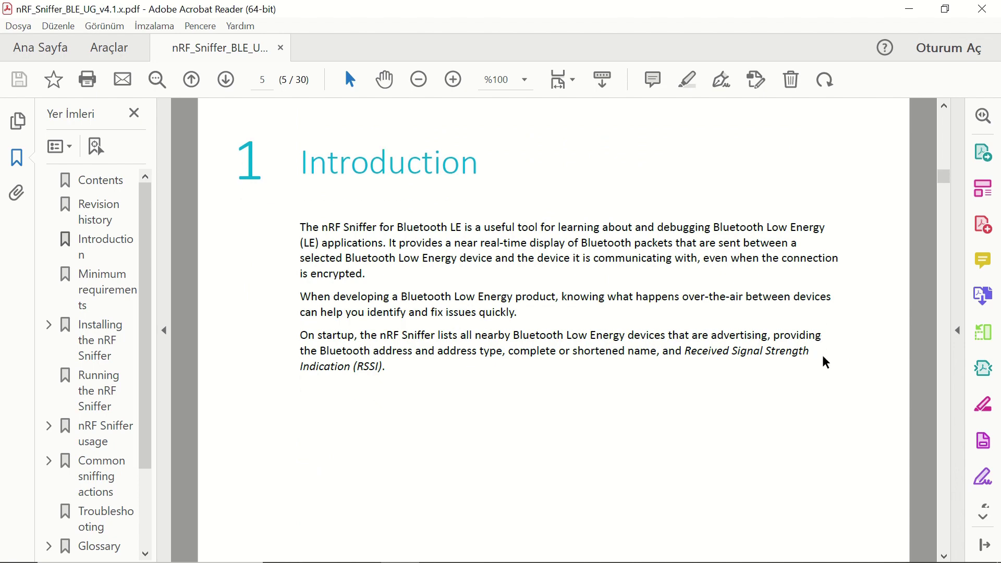
{"action": "scroll", "coordinate": [824, 356], "scroll_direction": "down", "scroll_amount": 3}
{"action": "scroll", "coordinate": [824, 355], "scroll_direction": "down", "scroll_amount": 3}
{"action": "left_click", "coordinate": [947, 358]}
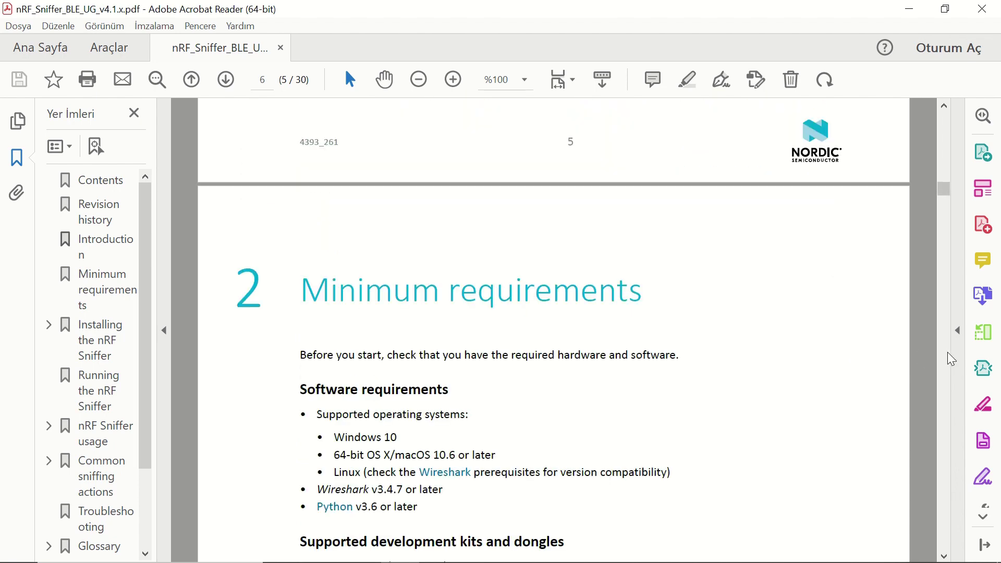
{"action": "scroll", "coordinate": [900, 346], "scroll_direction": "down", "scroll_amount": 3}
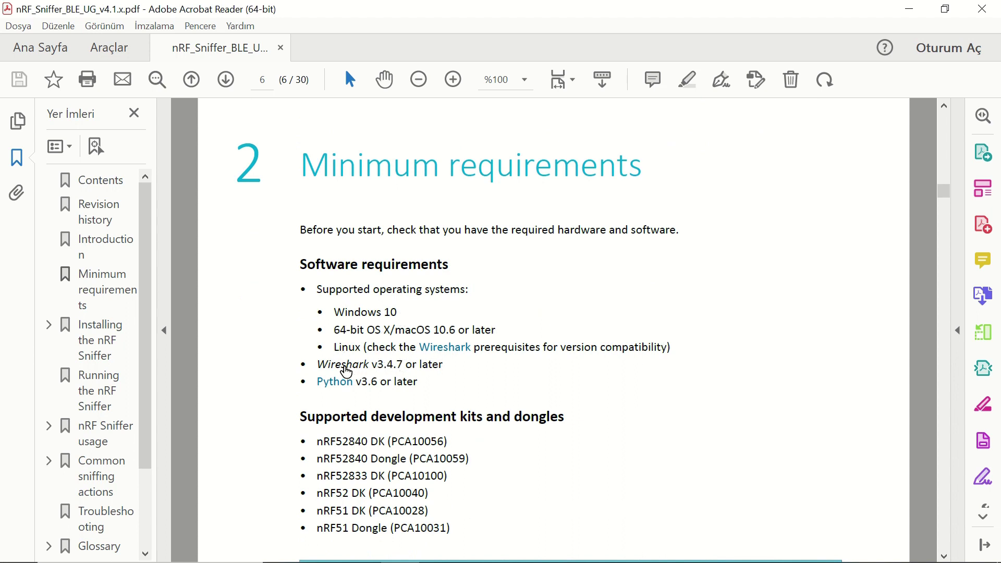
{"action": "left_click", "coordinate": [123, 548]}
{"action": "type", "text": "wi"}
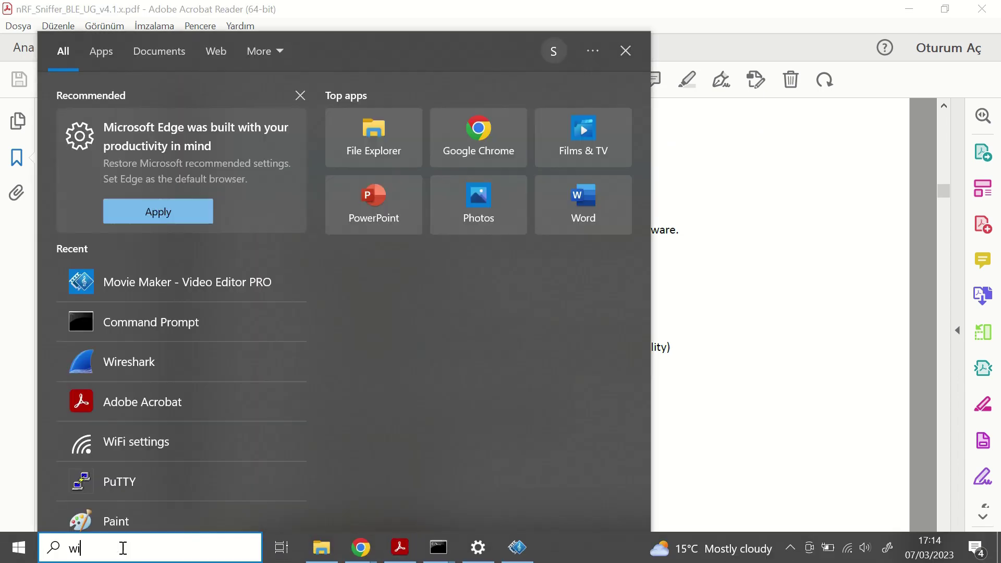
{"action": "type", "text": "reshark"}
- Launch Wireshark, confirm version 4.0.3 in About Wireshark, and return to the guide
{"action": "key", "text": "Escape"}
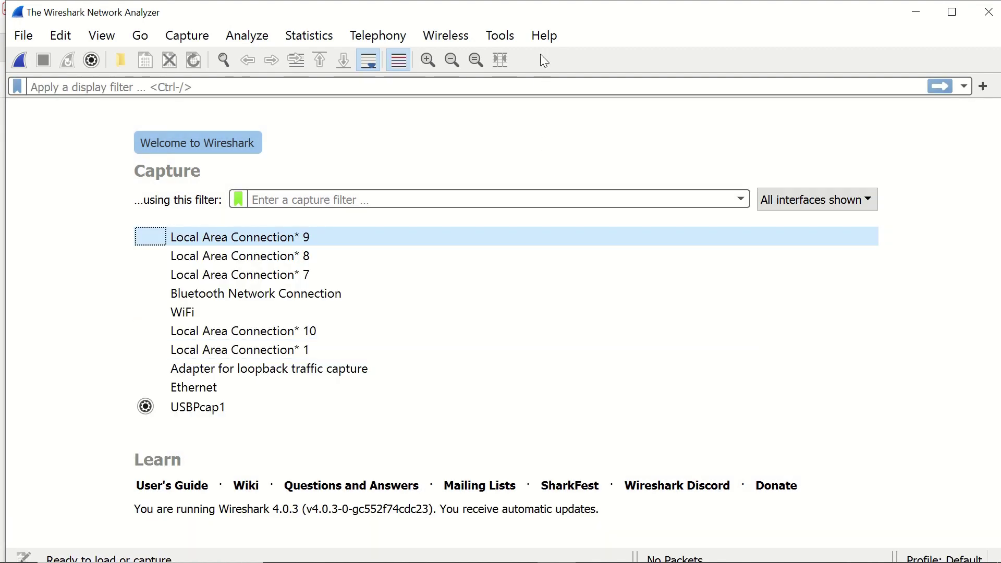
{"action": "left_click", "coordinate": [545, 36]}
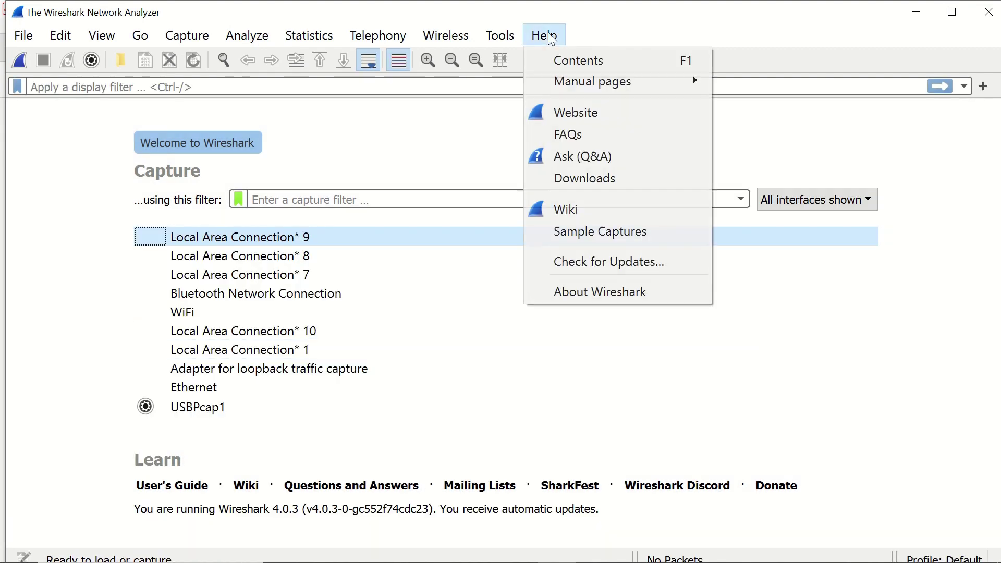
{"action": "left_click", "coordinate": [575, 301]}
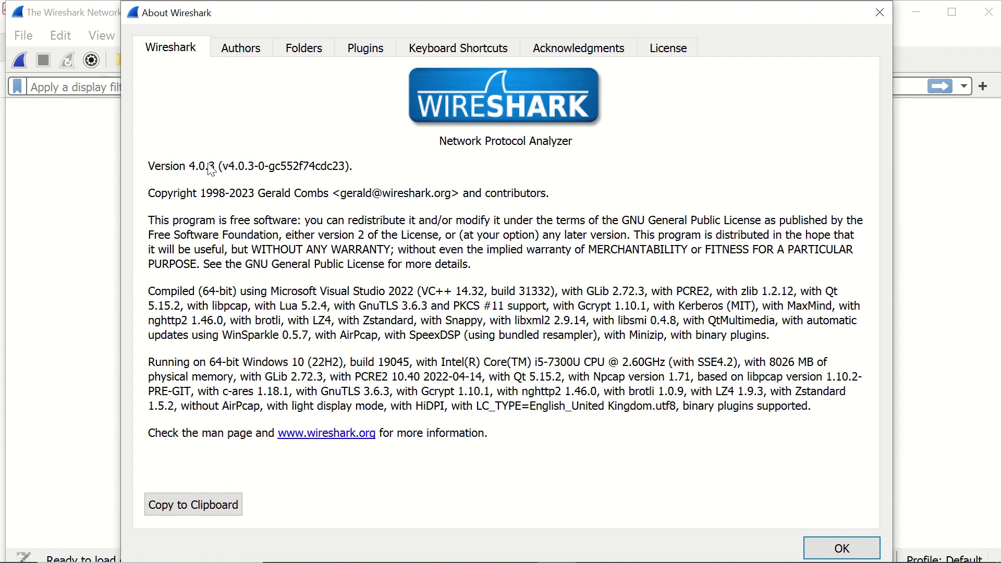
{"action": "left_click", "coordinate": [836, 546]}
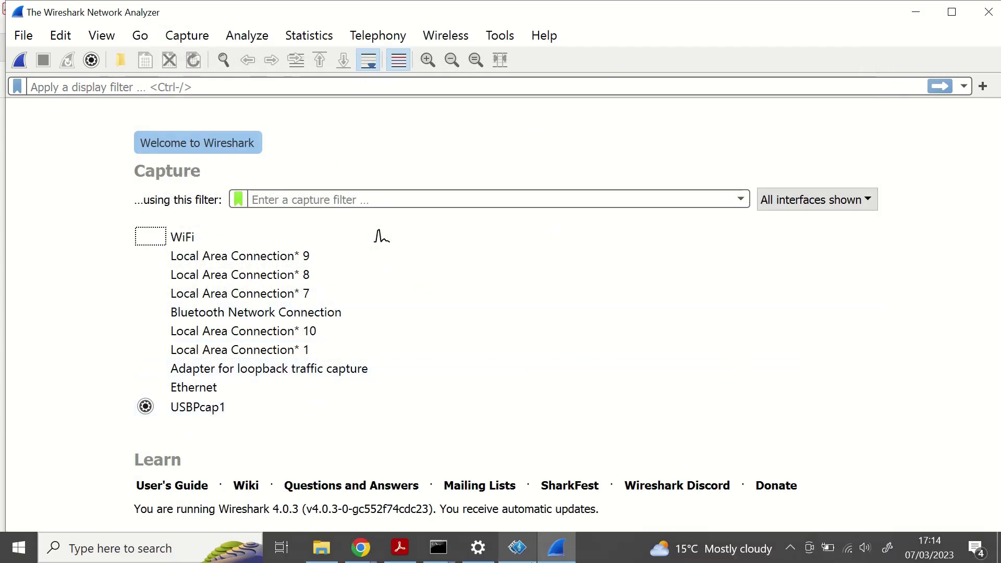
{"action": "mouse_move", "coordinate": [400, 548]}
{"action": "left_click", "coordinate": [301, 475]}
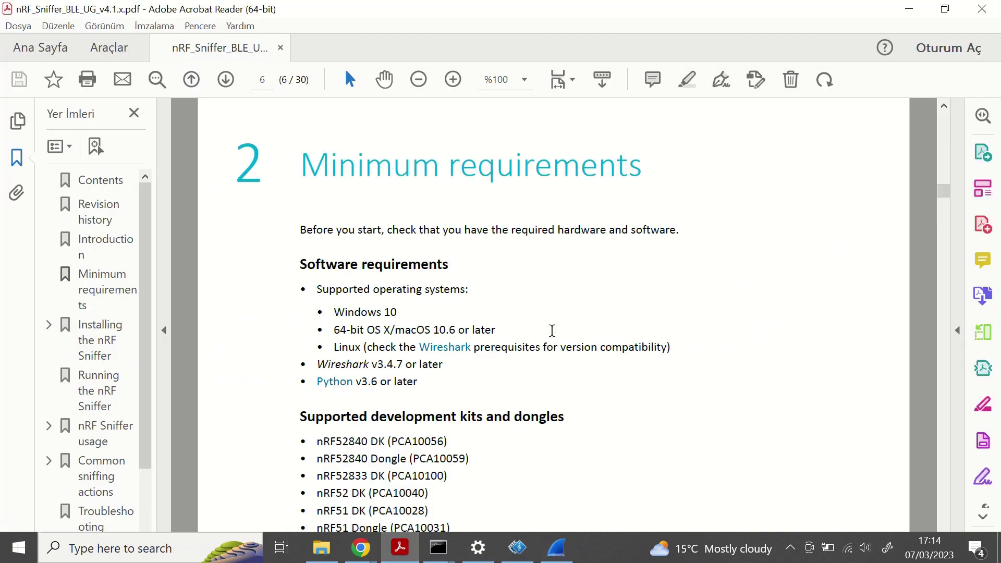
- Confirm Command Prompt reports Python 3.11.0, then minimize the console
{"action": "left_click", "coordinate": [316, 382]}
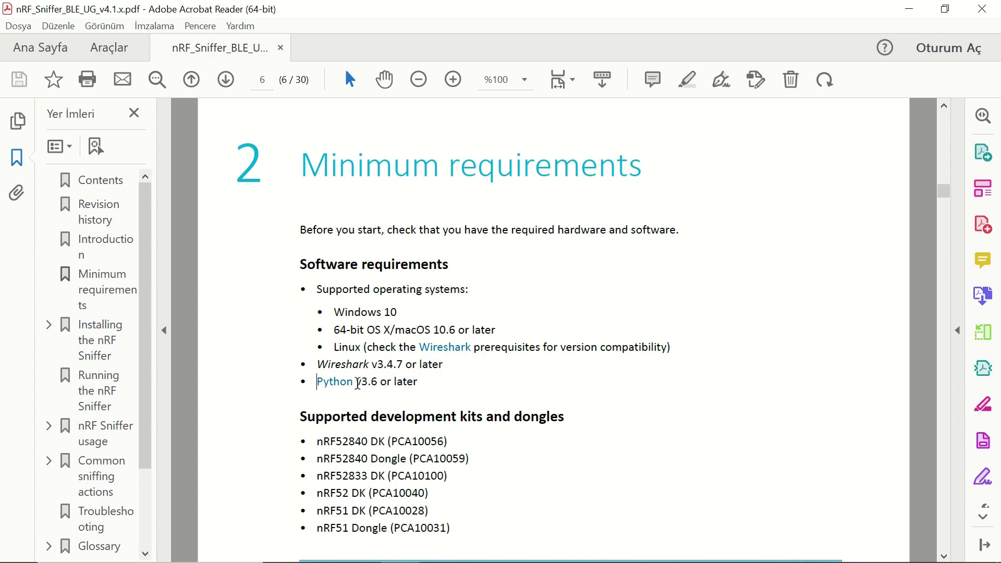
{"action": "key", "text": "super"}
{"action": "type", "text": "cmd"}
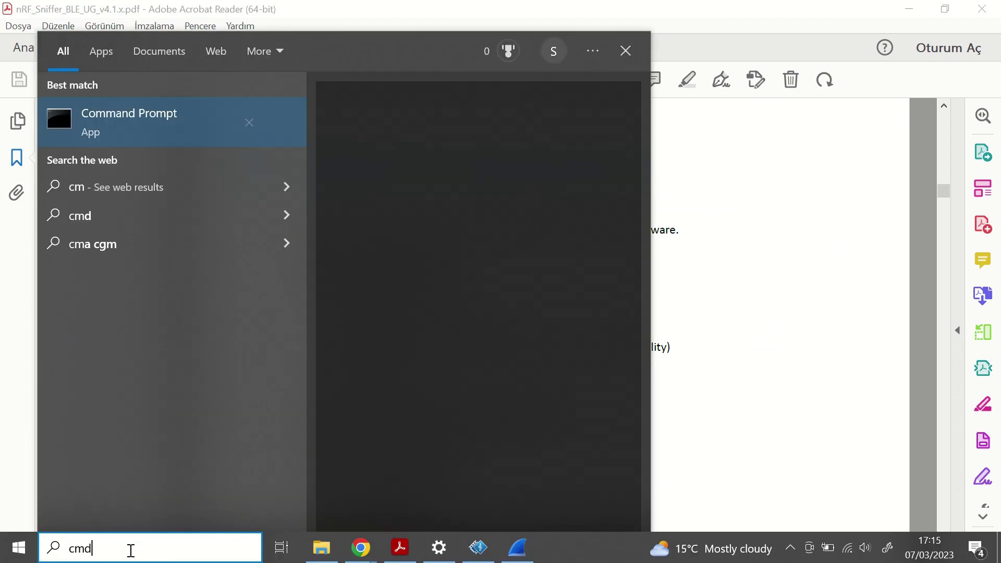
{"action": "key", "text": "Return"}
{"action": "left_click", "coordinate": [411, 353]}
{"action": "type", "text": "python --version"}
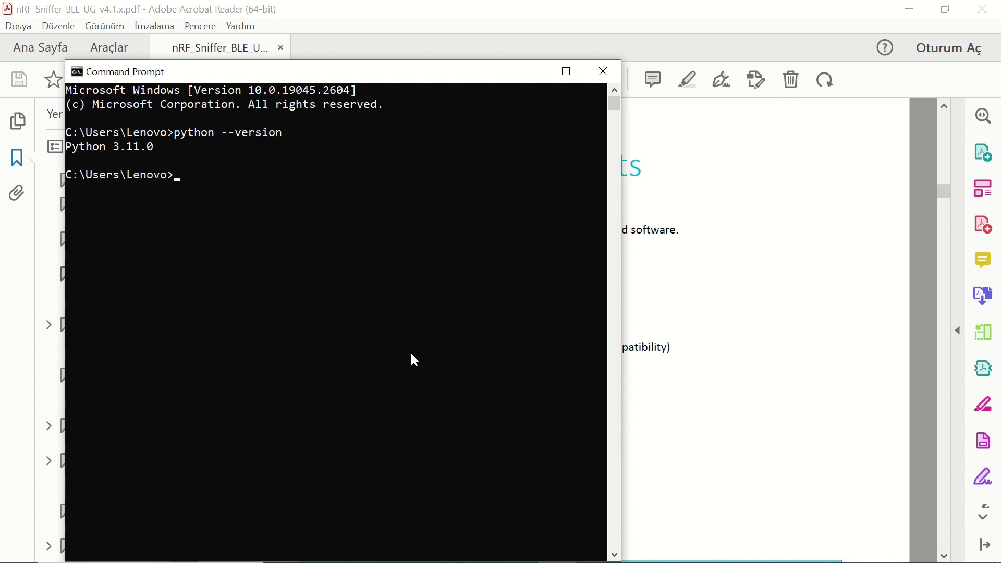
{"action": "left_click_drag", "start_coordinate": [67, 146], "coordinate": [166, 148]}
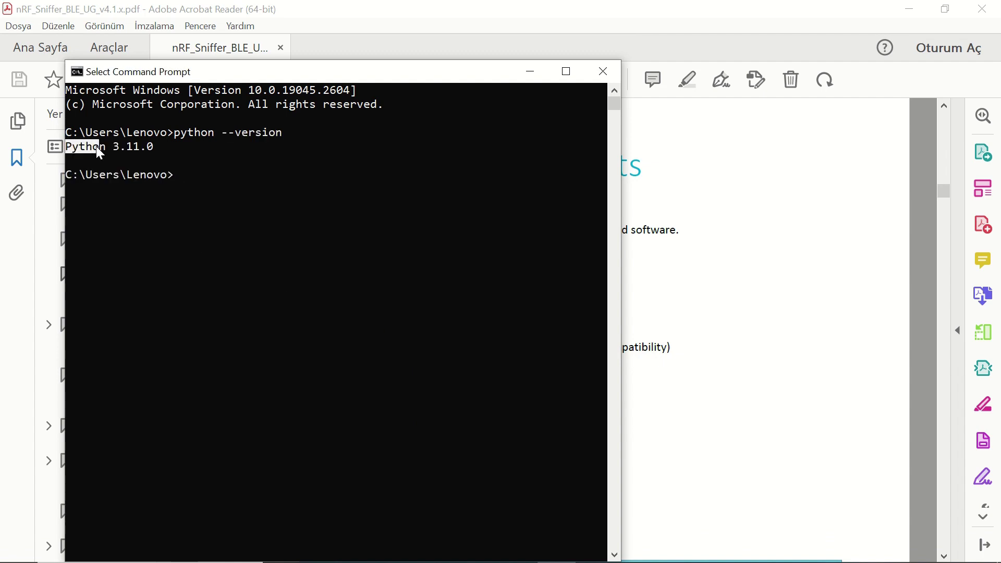
{"action": "left_click", "coordinate": [520, 74]}
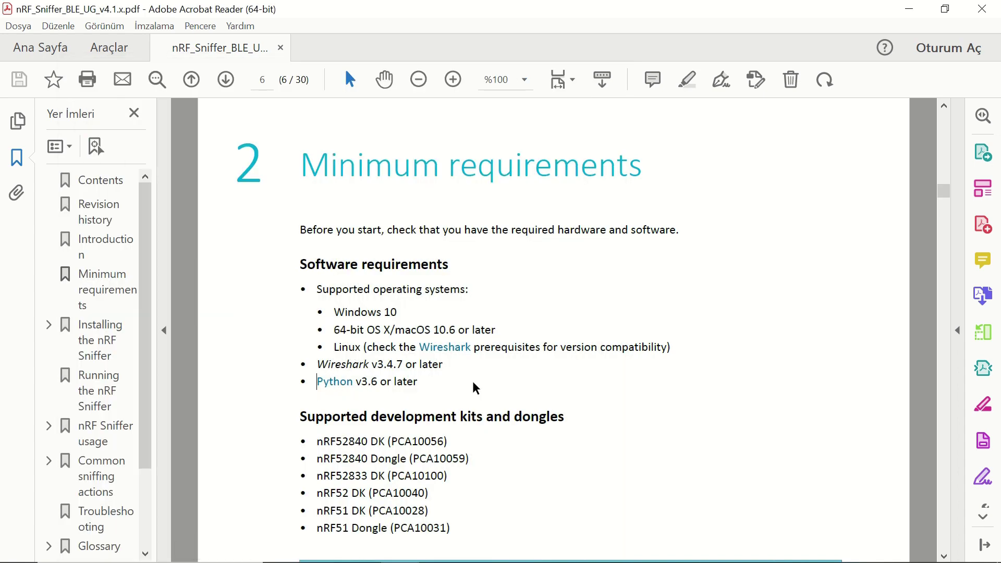
{"action": "scroll", "coordinate": [597, 372], "scroll_direction": "down", "scroll_amount": 2}
{"action": "scroll", "coordinate": [586, 367], "scroll_direction": "down", "scroll_amount": 3}
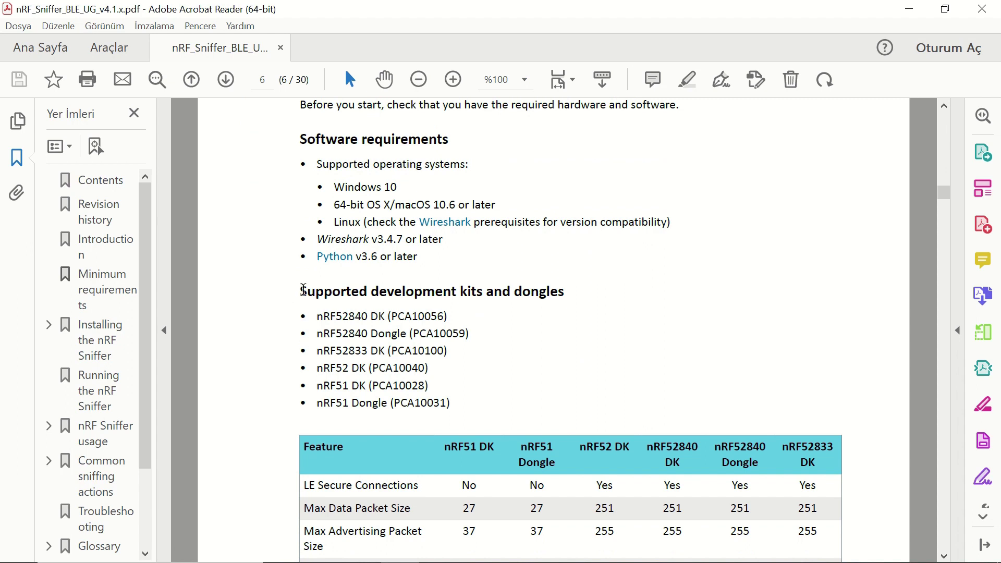
- Highlight the supported dongles heading, the nRF52840 Dongle (PCA10059) line, and the Installing heading
{"action": "left_click_drag", "start_coordinate": [303, 291], "coordinate": [564, 298]}
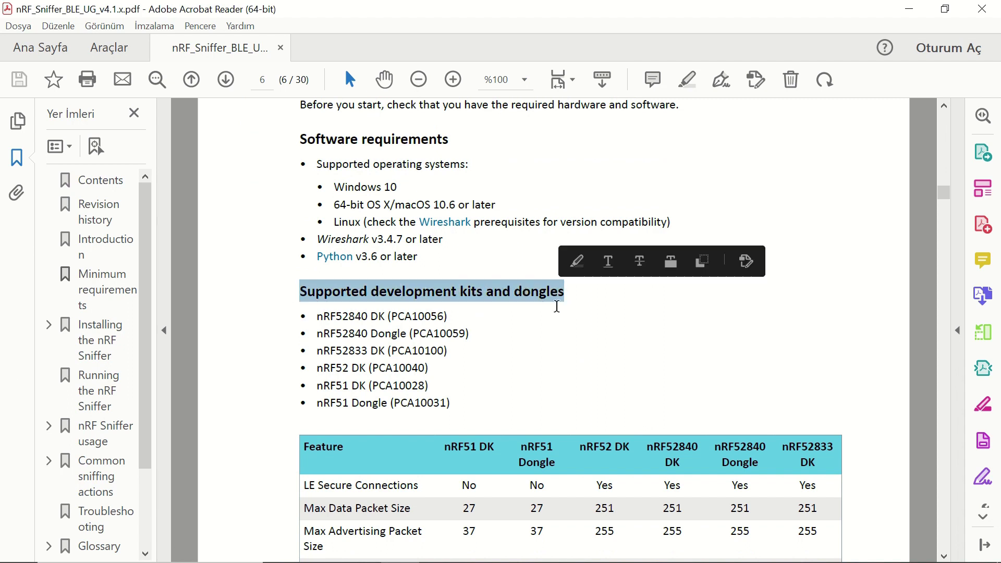
{"action": "left_click", "coordinate": [557, 306]}
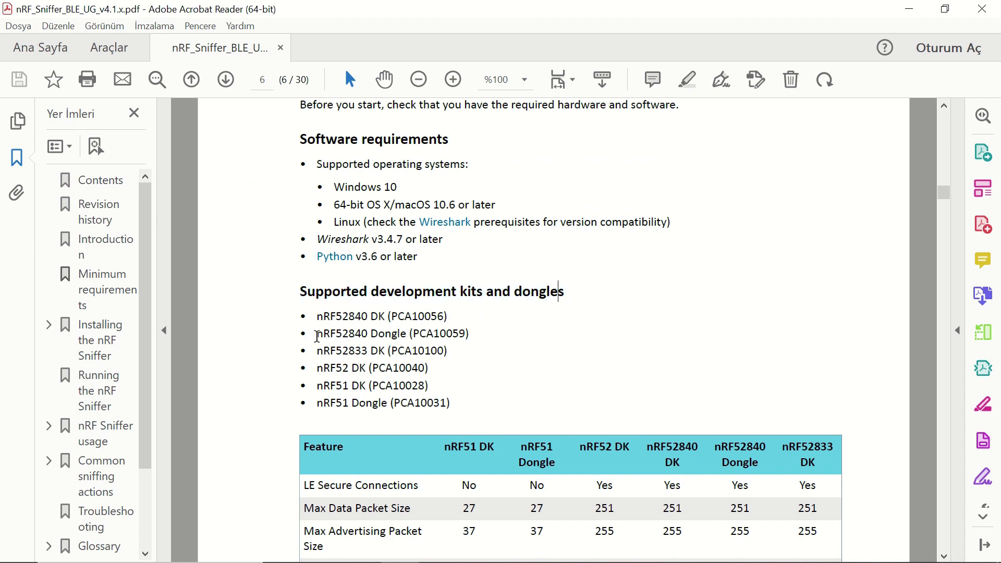
{"action": "mouse_move", "coordinate": [317, 336]}
{"action": "left_mouse_down"}
{"action": "mouse_move", "coordinate": [489, 334]}
{"action": "mouse_move", "coordinate": [473, 331]}
{"action": "left_mouse_up"}
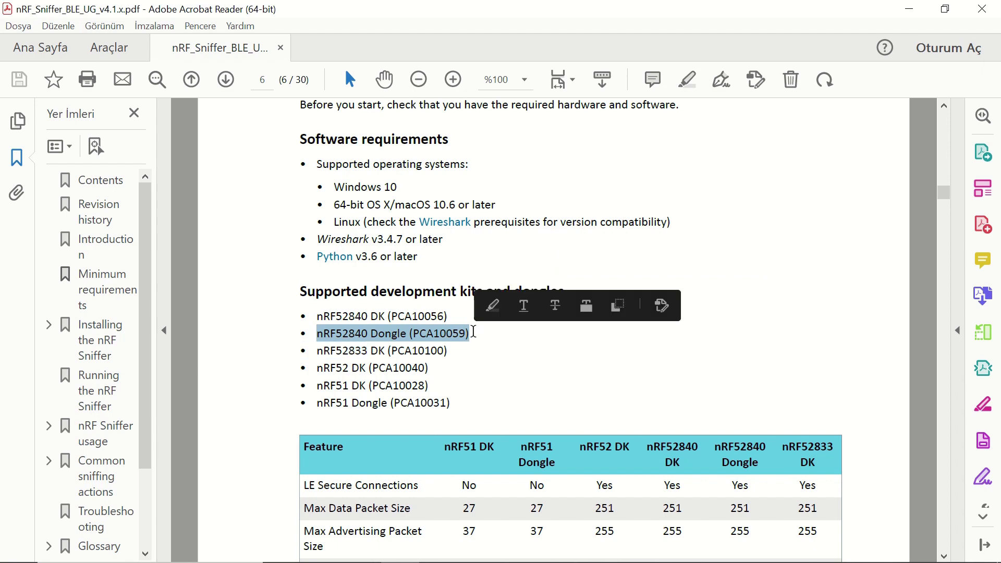
{"action": "scroll", "coordinate": [774, 297], "scroll_direction": "down", "scroll_amount": 3}
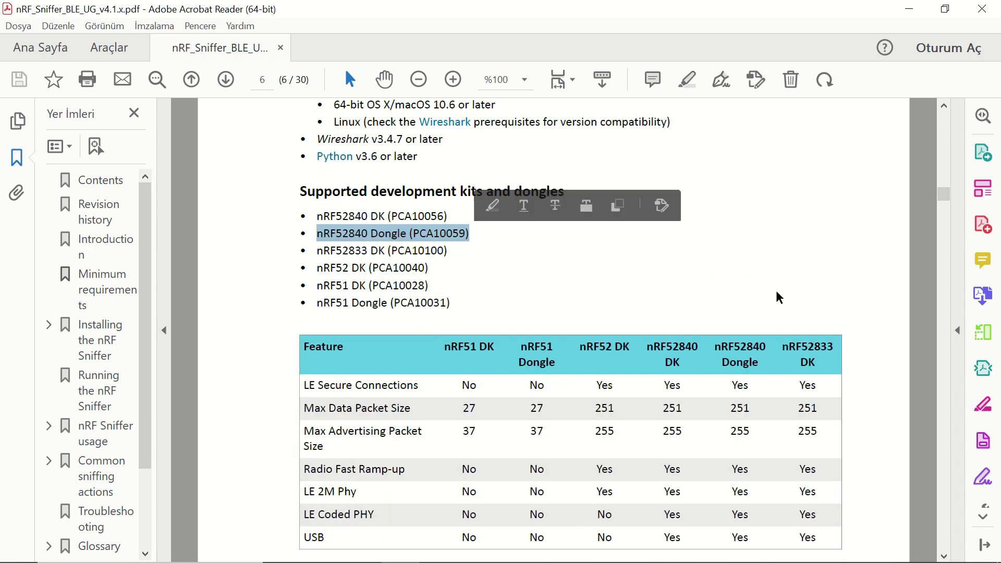
{"action": "scroll", "coordinate": [776, 293], "scroll_direction": "down", "scroll_amount": 2}
{"action": "left_click_drag", "start_coordinate": [714, 272], "coordinate": [760, 292]}
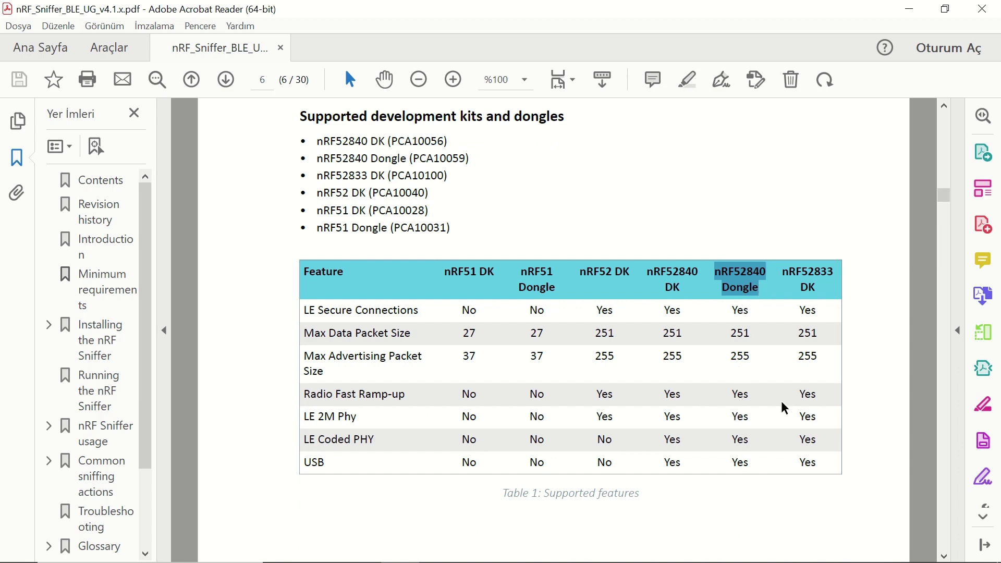
{"action": "scroll", "coordinate": [783, 397], "scroll_direction": "down", "scroll_amount": 3}
{"action": "scroll", "coordinate": [782, 395], "scroll_direction": "down", "scroll_amount": 4}
{"action": "scroll", "coordinate": [779, 392], "scroll_direction": "down", "scroll_amount": 3}
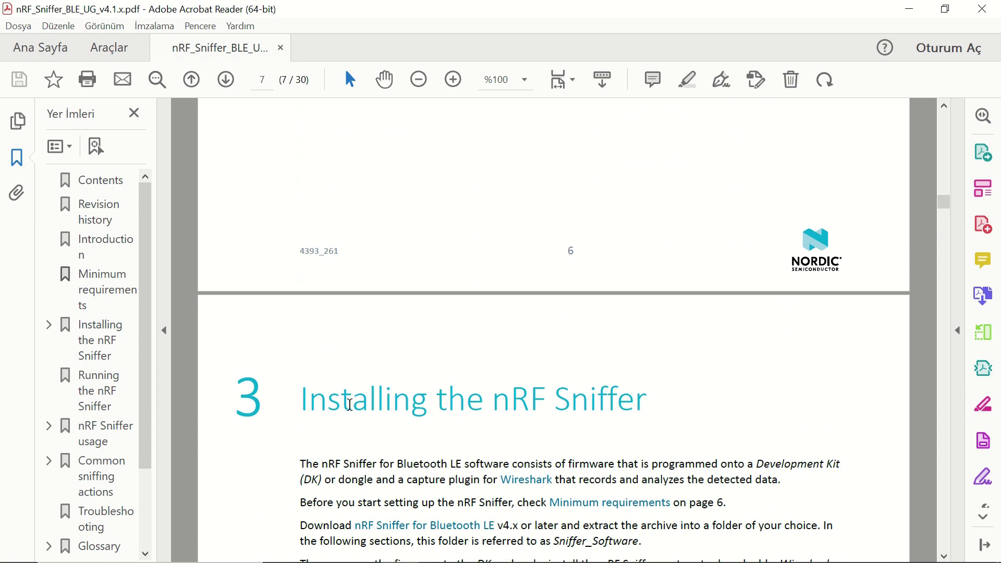
{"action": "left_click_drag", "start_coordinate": [300, 400], "coordinate": [642, 400]}
{"action": "left_click", "coordinate": [655, 402]}
{"action": "scroll", "coordinate": [653, 402], "scroll_direction": "down", "scroll_amount": 4}
{"action": "scroll", "coordinate": [652, 402], "scroll_direction": "up", "scroll_amount": 1}
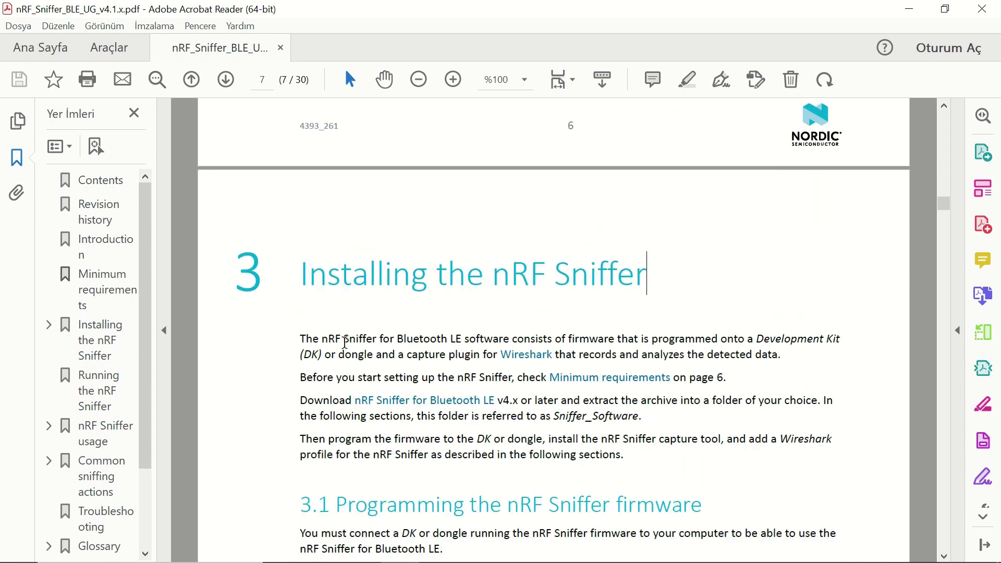
{"action": "left_click_drag", "start_coordinate": [344, 339], "coordinate": [548, 339]}
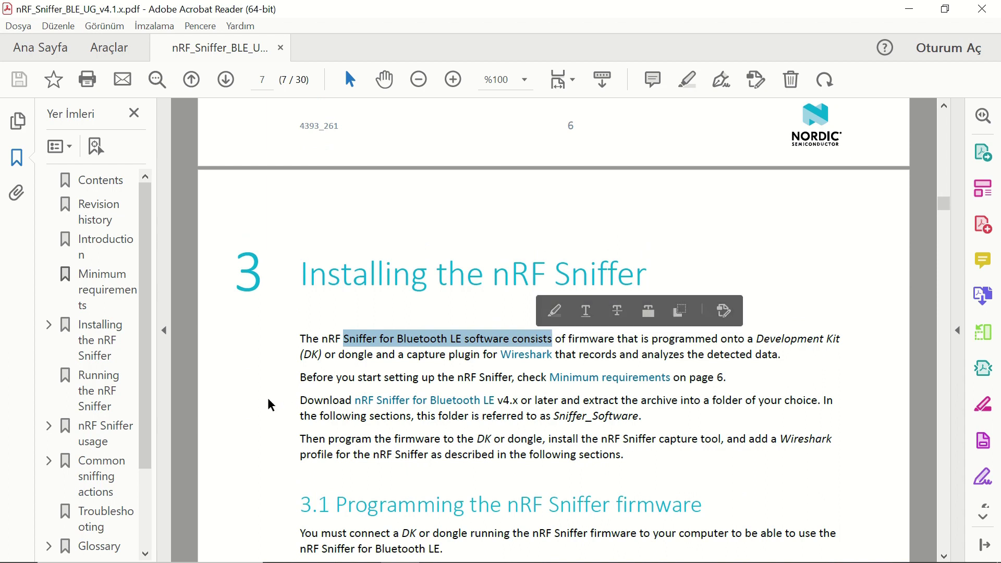
- Clear the text selection and show the nRF52840_Dongle folder in File Explorer
{"action": "key", "text": "Right"}
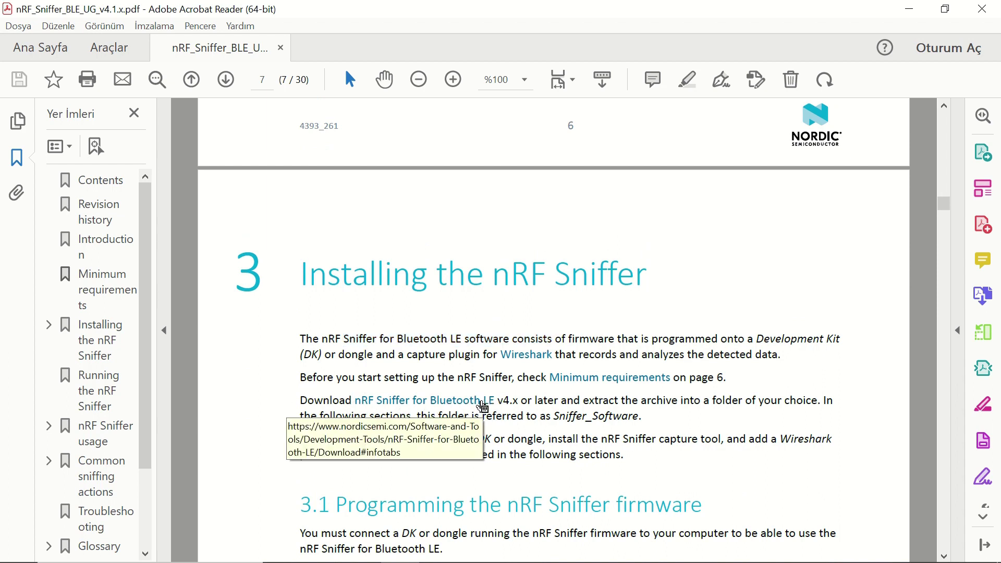
{"action": "mouse_move", "coordinate": [368, 560]}
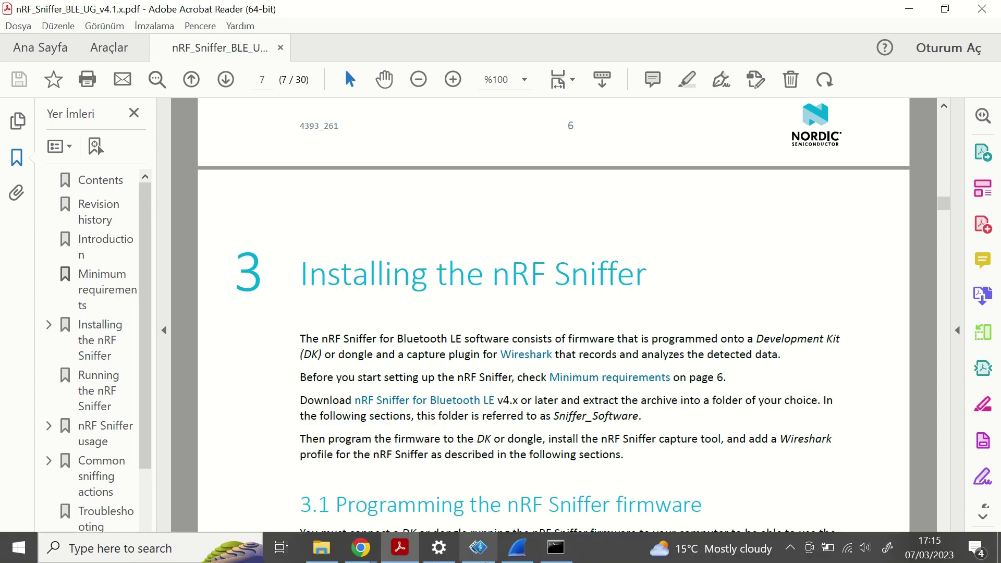
{"action": "left_click", "coordinate": [322, 548]}
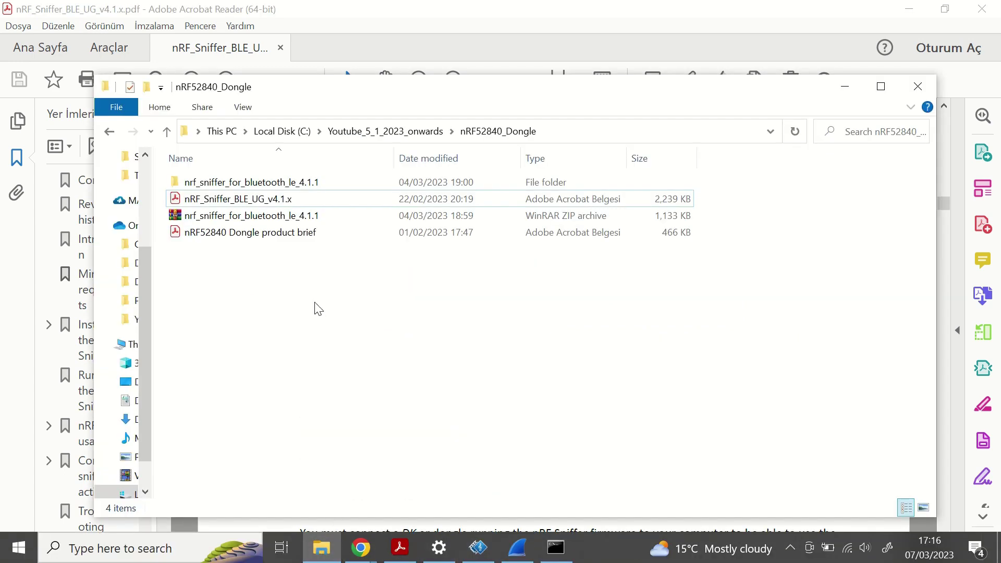
- Open the extracted nrf_sniffer_for_bluetooth_le_4.1.1 folder, showing doc, extcap, hex and profile
{"action": "left_click", "coordinate": [251, 219]}
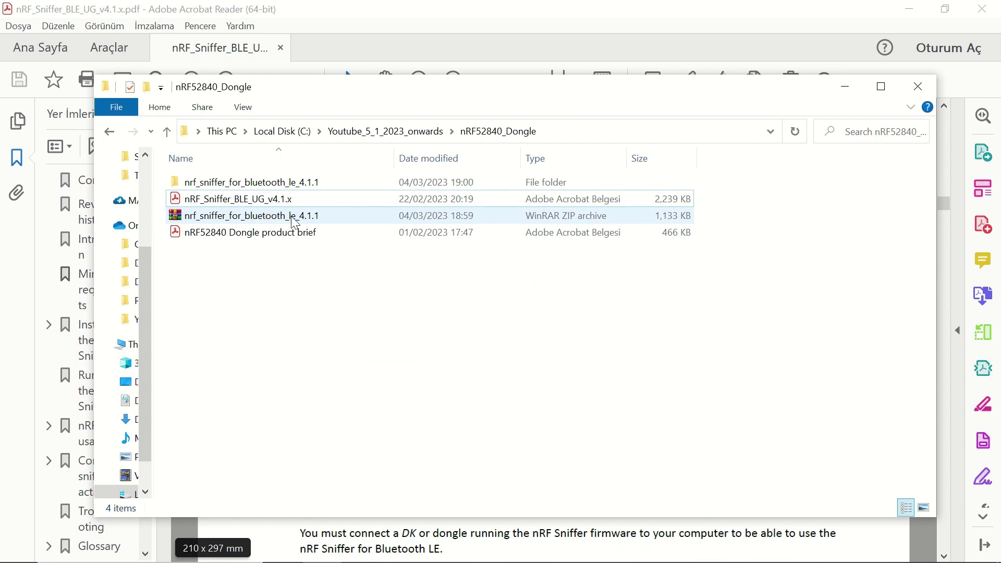
{"action": "left_click", "coordinate": [308, 185]}
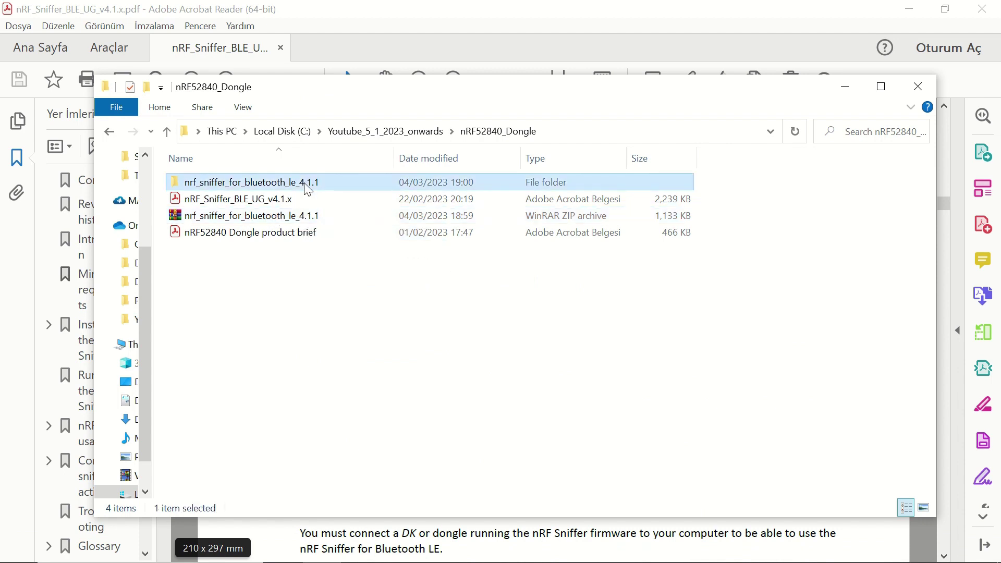
{"action": "double_click", "coordinate": [307, 184]}
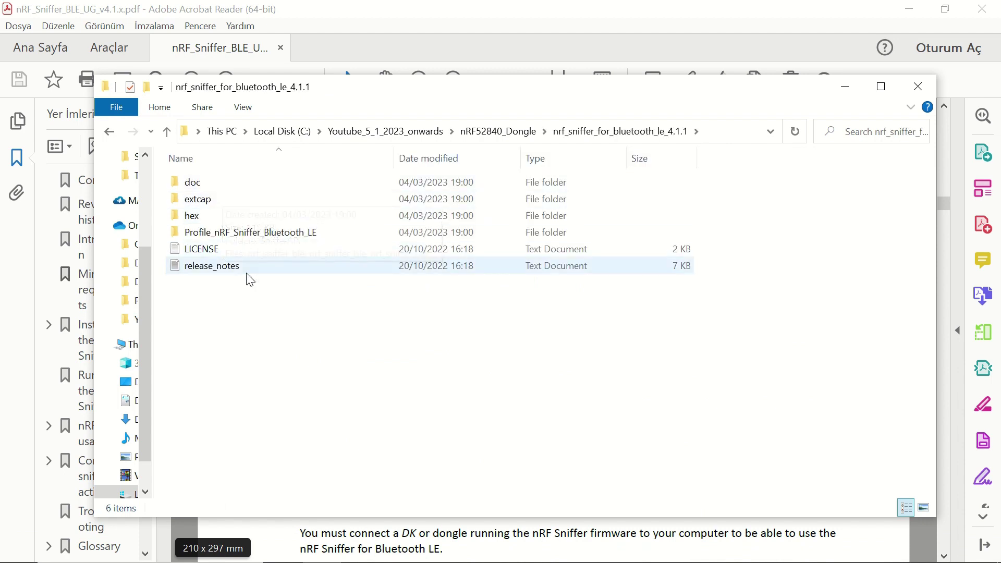
- Minimize Explorer and highlight chapter 3's archive-extraction and firmware-programming sentences
{"action": "left_click", "coordinate": [846, 88]}
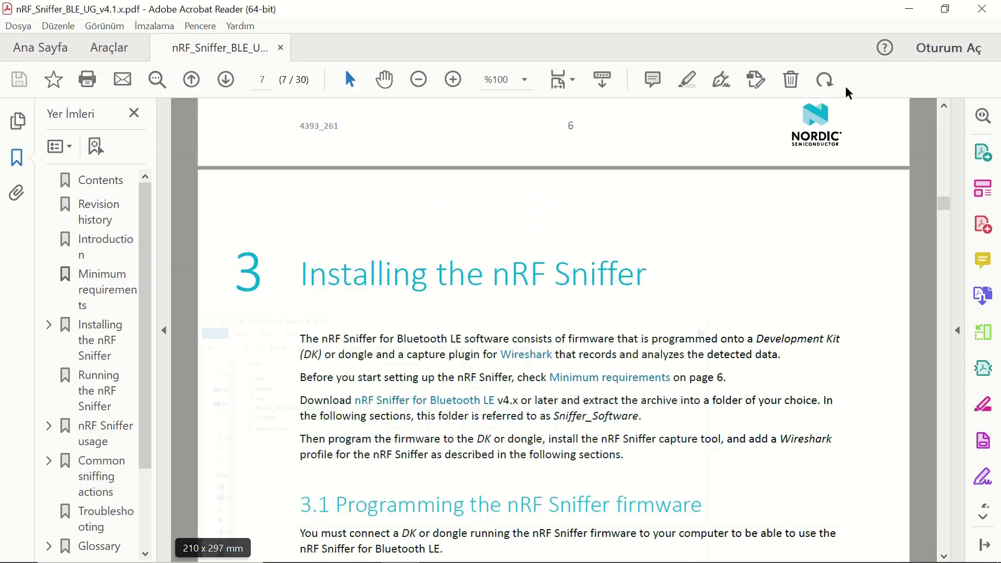
{"action": "scroll", "coordinate": [700, 344], "scroll_direction": "down", "scroll_amount": 2}
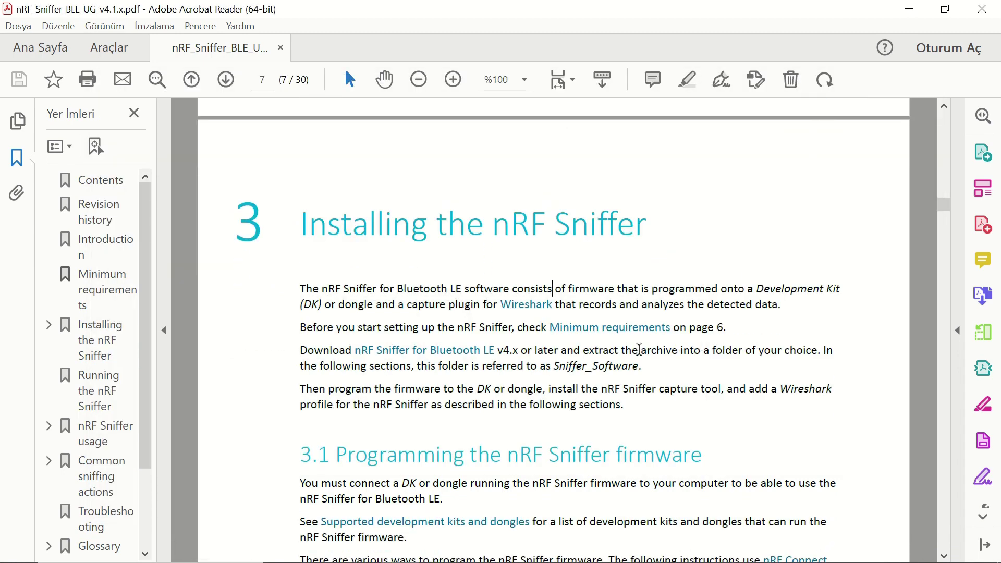
{"action": "left_click_drag", "start_coordinate": [561, 353], "coordinate": [794, 353]}
{"action": "left_click", "coordinate": [760, 366]}
{"action": "scroll", "coordinate": [732, 360], "scroll_direction": "down", "scroll_amount": 1}
{"action": "scroll", "coordinate": [650, 344], "scroll_direction": "down", "scroll_amount": 3}
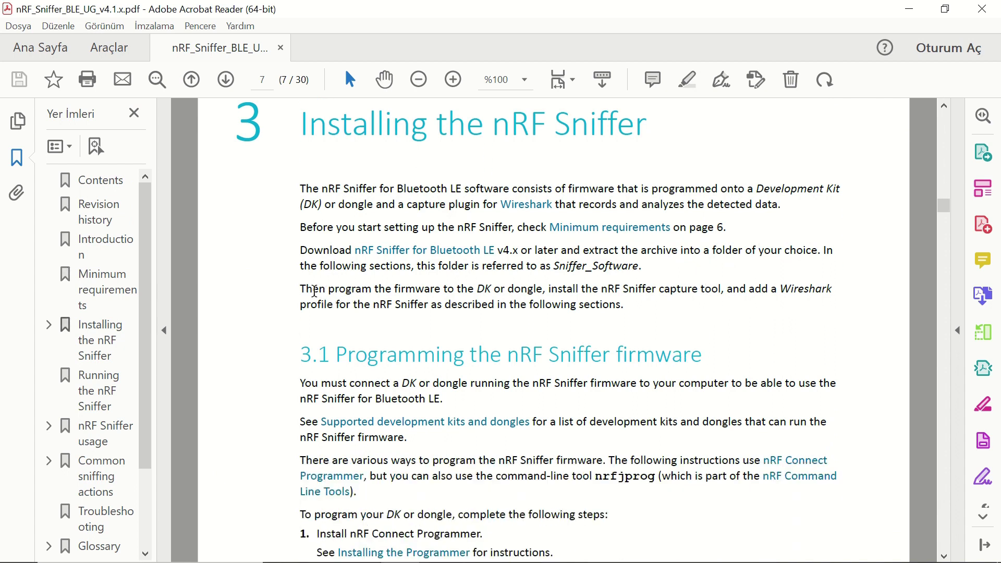
{"action": "left_click_drag", "start_coordinate": [315, 291], "coordinate": [662, 301]}
{"action": "left_click", "coordinate": [662, 303]}
{"action": "scroll", "coordinate": [738, 279], "scroll_direction": "down", "scroll_amount": 1}
{"action": "scroll", "coordinate": [738, 279], "scroll_direction": "down", "scroll_amount": 1}
{"action": "scroll", "coordinate": [738, 278], "scroll_direction": "down", "scroll_amount": 5}
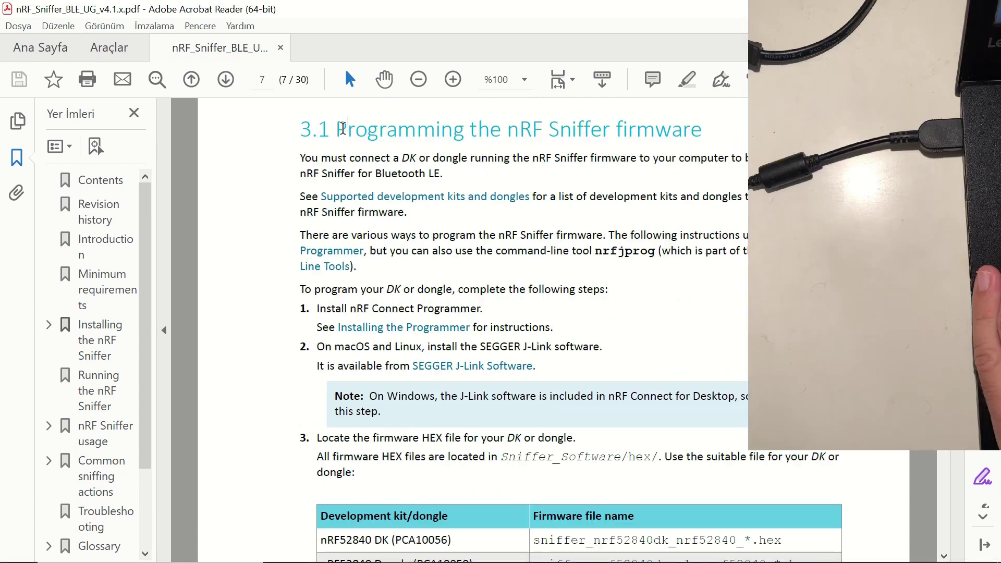
{"action": "left_click_drag", "start_coordinate": [338, 130], "coordinate": [659, 136]}
- Highlight section 3.1's opening sentence, then start a Windows search for nRF Connect
{"action": "left_click", "coordinate": [678, 140]}
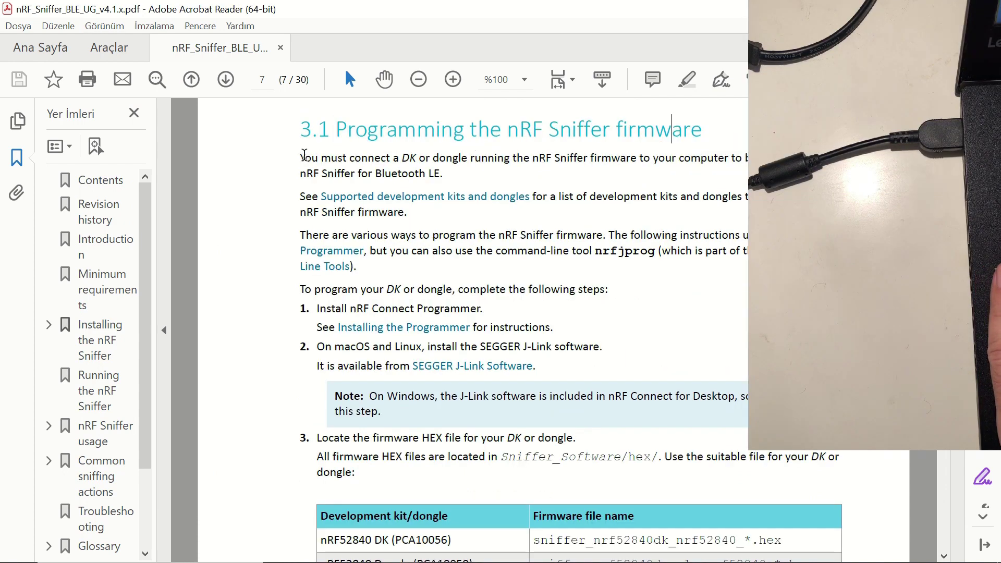
{"action": "mouse_move", "coordinate": [302, 156]}
{"action": "left_mouse_down"}
{"action": "mouse_move", "coordinate": [476, 168]}
{"action": "mouse_move", "coordinate": [448, 175]}
{"action": "left_mouse_up"}
{"action": "left_click", "coordinate": [448, 175]}
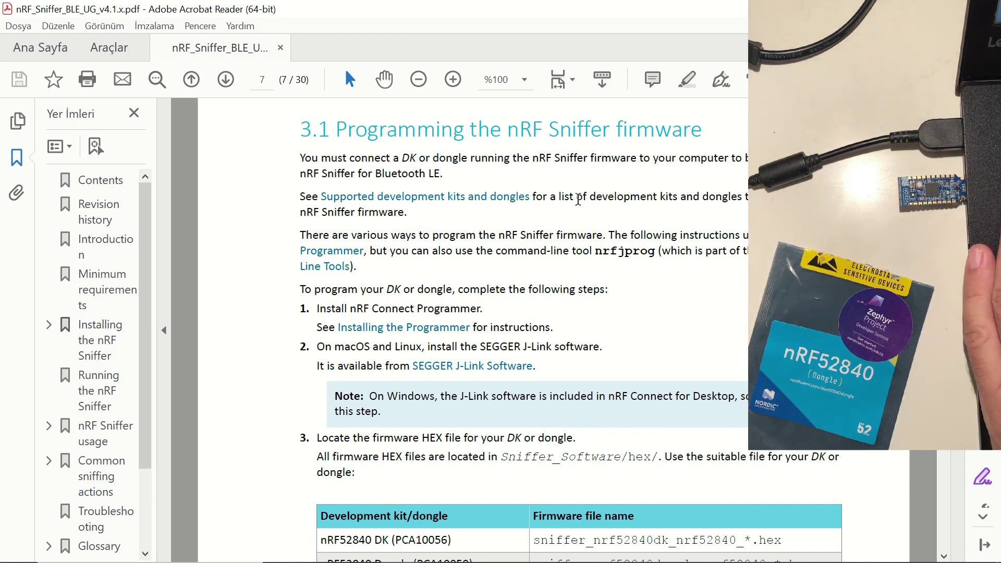
{"action": "scroll", "coordinate": [532, 221], "scroll_direction": "down", "scroll_amount": 1}
{"action": "scroll", "coordinate": [539, 225], "scroll_direction": "down", "scroll_amount": 1}
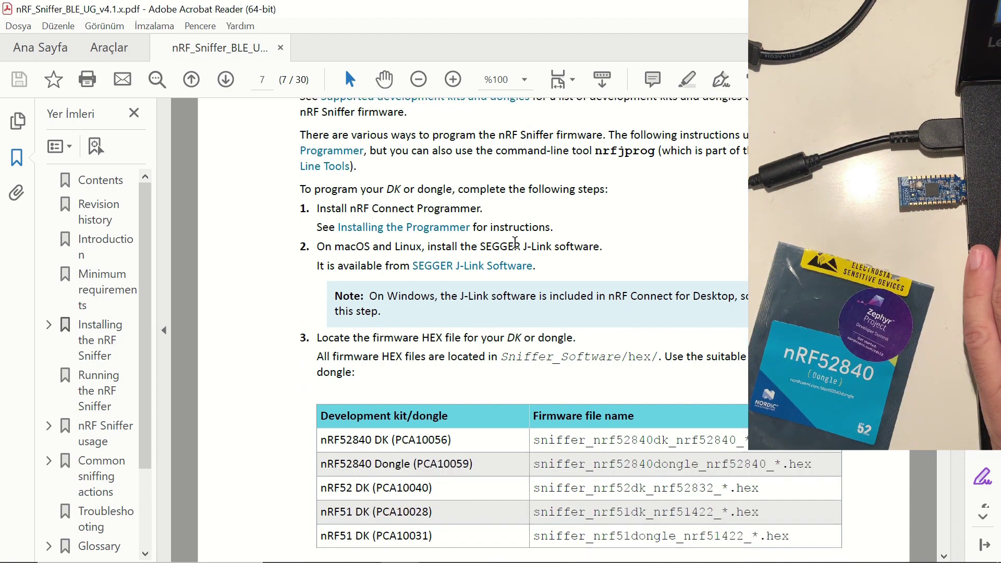
{"action": "left_click", "coordinate": [110, 548]}
{"action": "type", "text": "nrf"}
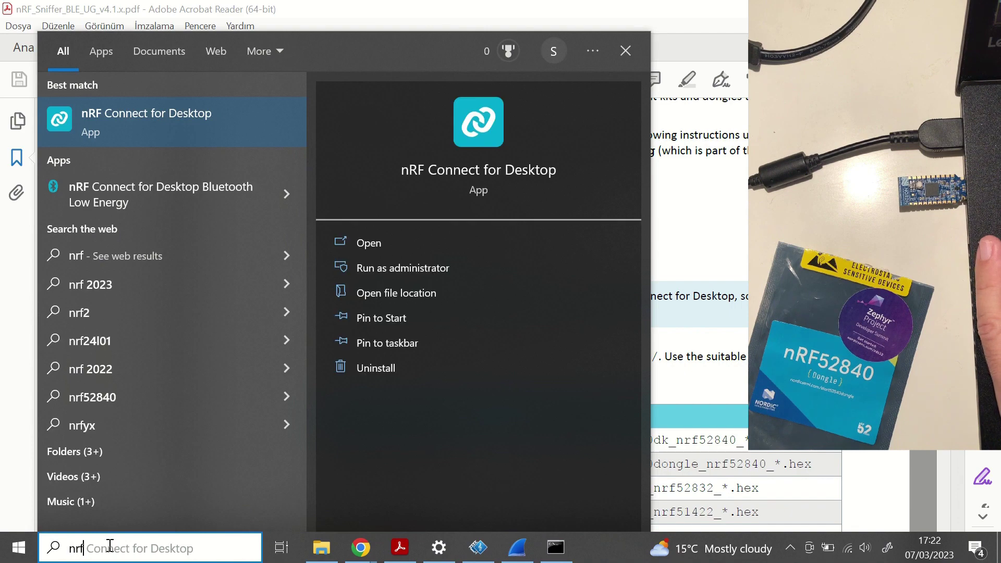
- Launch nRF Connect for Desktop v4.0.0, dismiss the local-app name error, and open Programmer
{"action": "key", "text": "Return"}
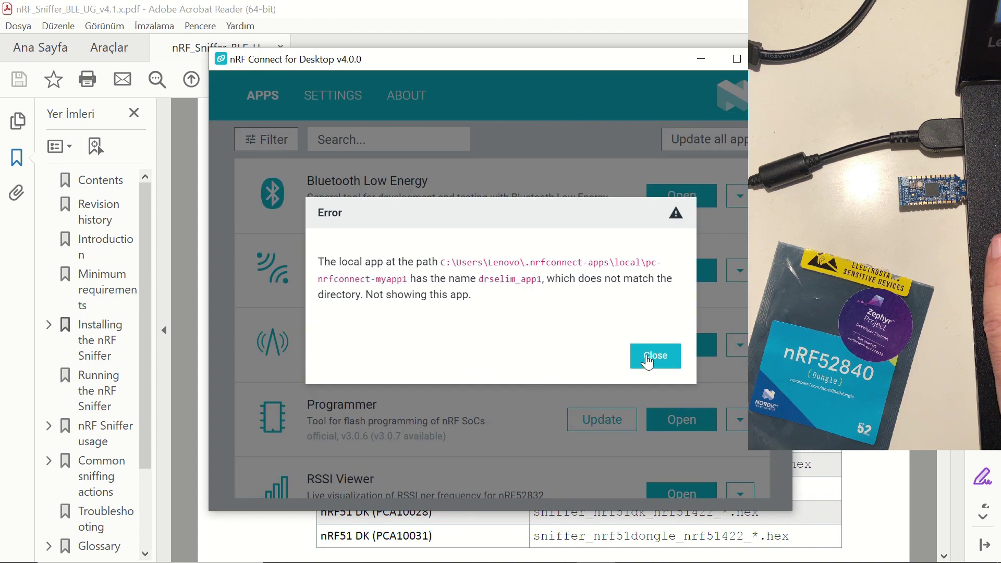
{"action": "left_click", "coordinate": [647, 359]}
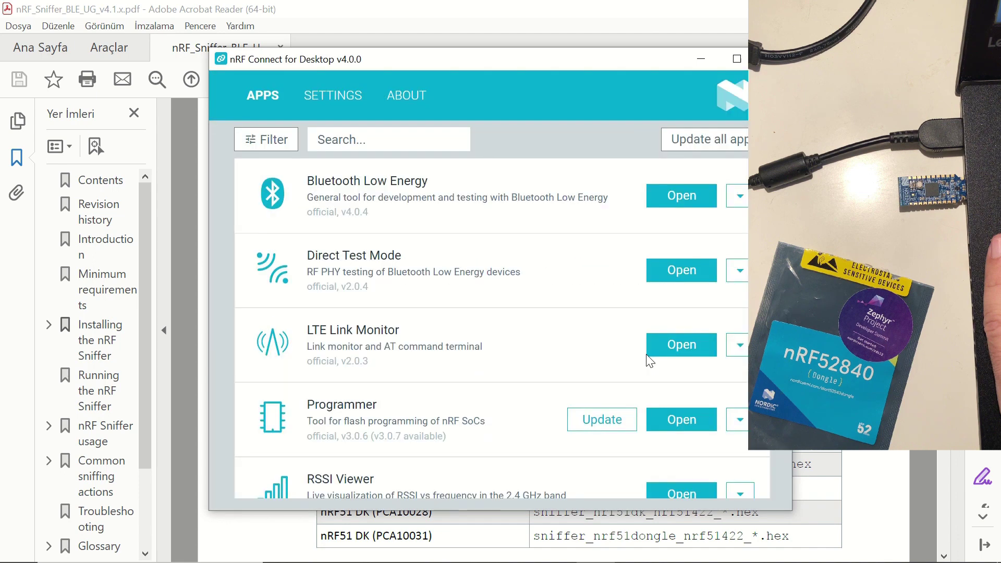
{"action": "left_click", "coordinate": [673, 423]}
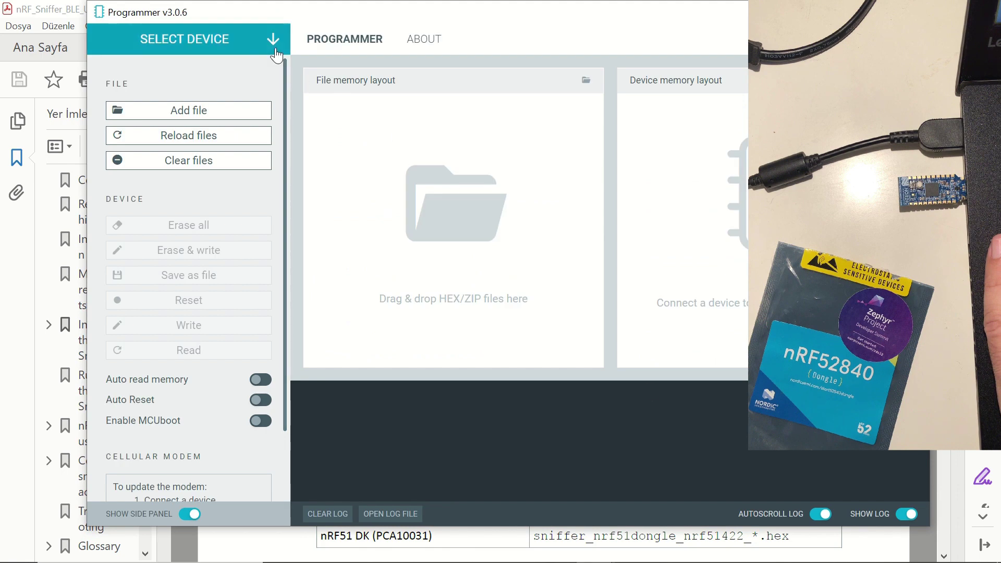
- Connect Programmer to the nRF52840 dongle's Open DFU Bootloader and clear the loaded firmware files
{"action": "left_click", "coordinate": [273, 41]}
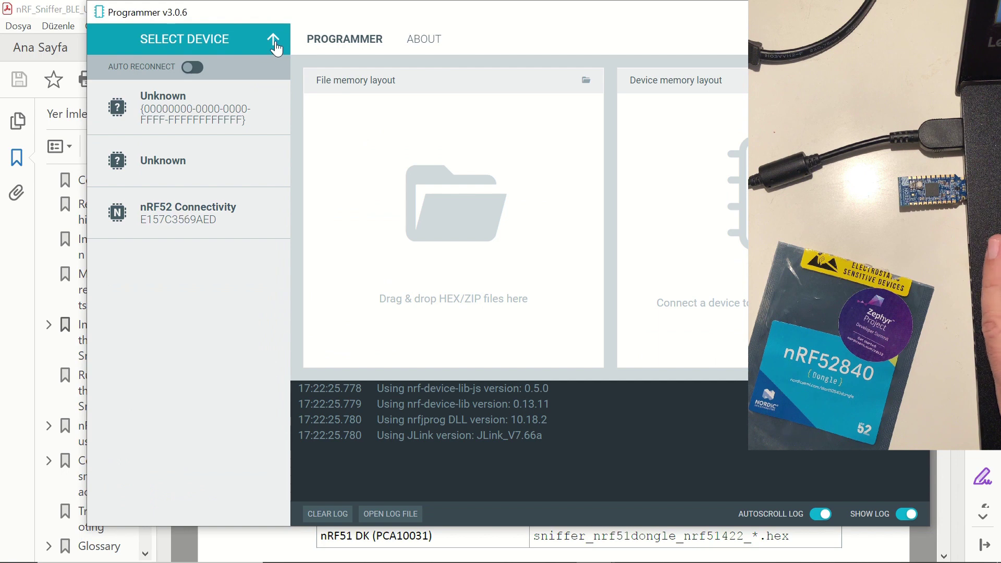
{"action": "left_click", "coordinate": [273, 41]}
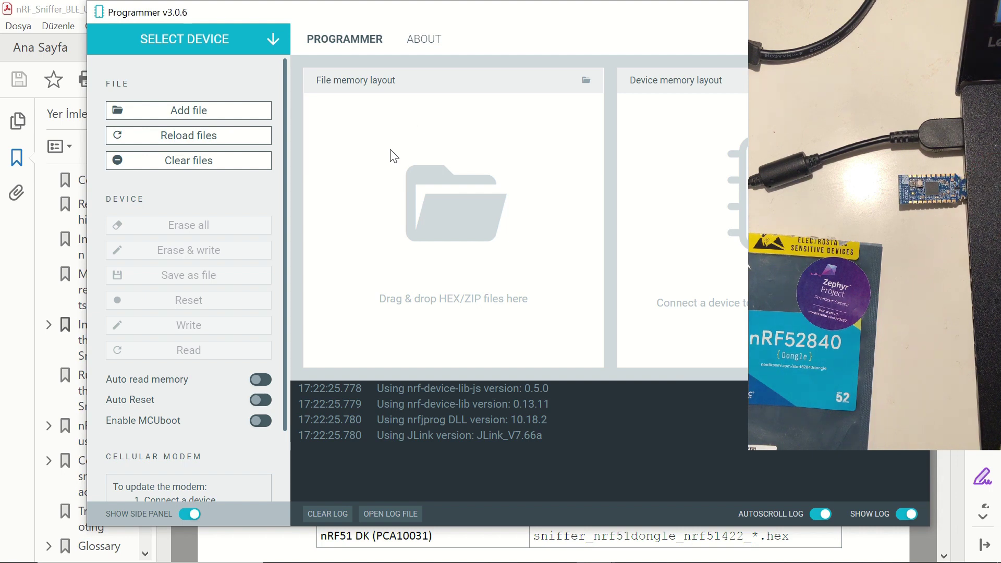
{"action": "left_click", "coordinate": [275, 42]}
{"action": "mouse_move", "coordinate": [188, 213]}
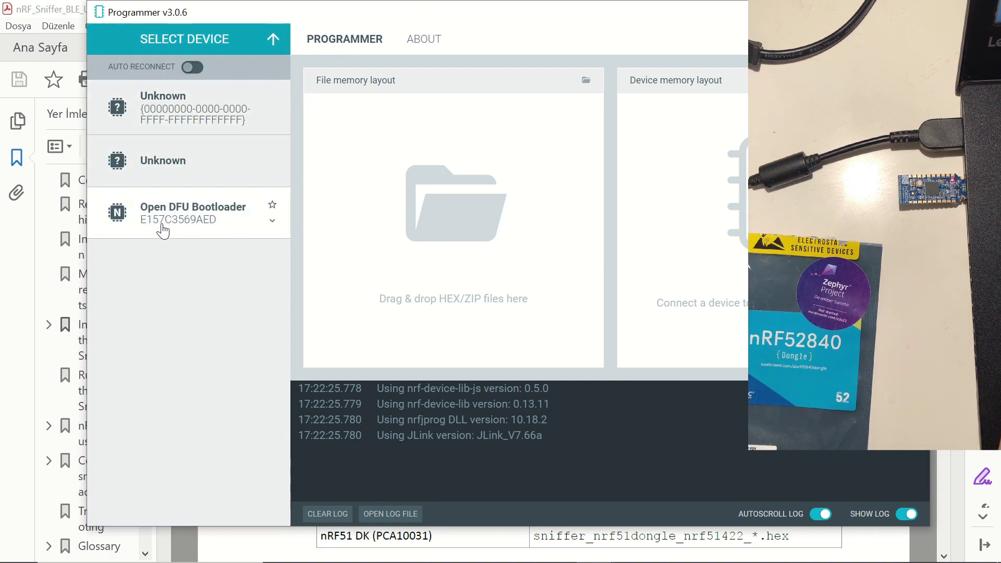
{"action": "left_click", "coordinate": [195, 215]}
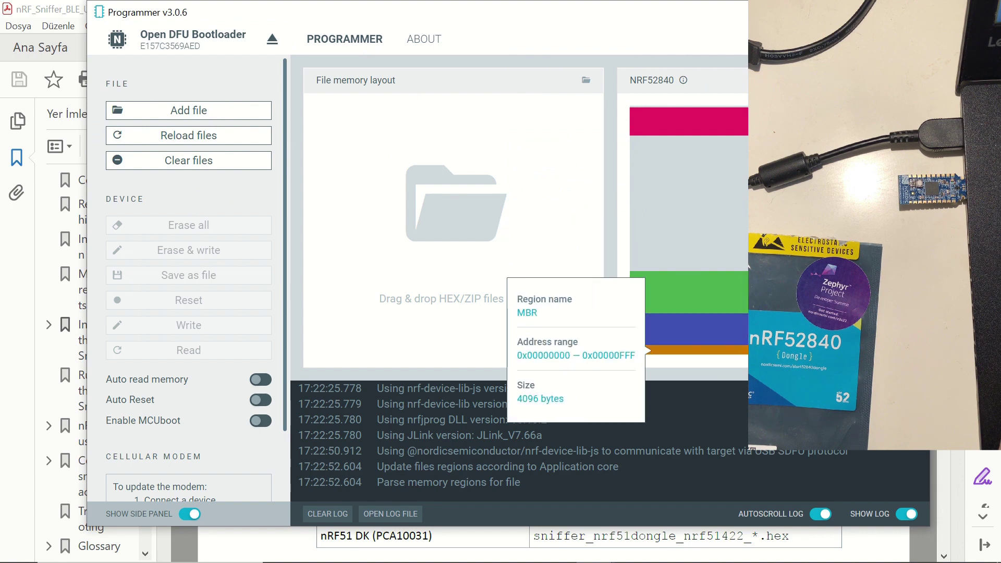
{"action": "left_click", "coordinate": [246, 161]}
{"action": "left_click", "coordinate": [224, 116]}
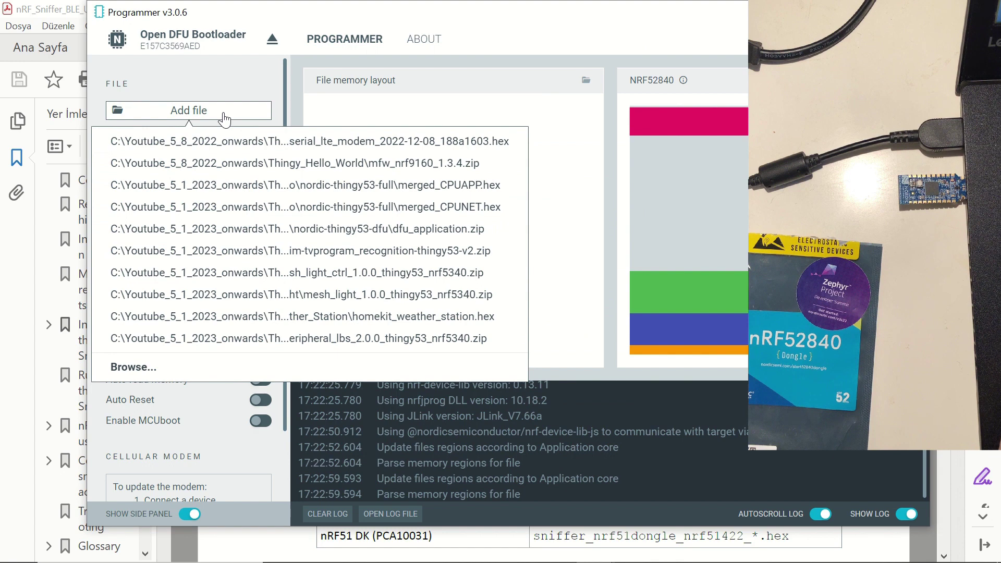
- Browse to nrf_sniffer_for_bluetooth_le_4.1.1\hex and open sniffer_nrf52840dongle_nrf52840_4.1.1.hex
{"action": "left_click", "coordinate": [208, 367]}
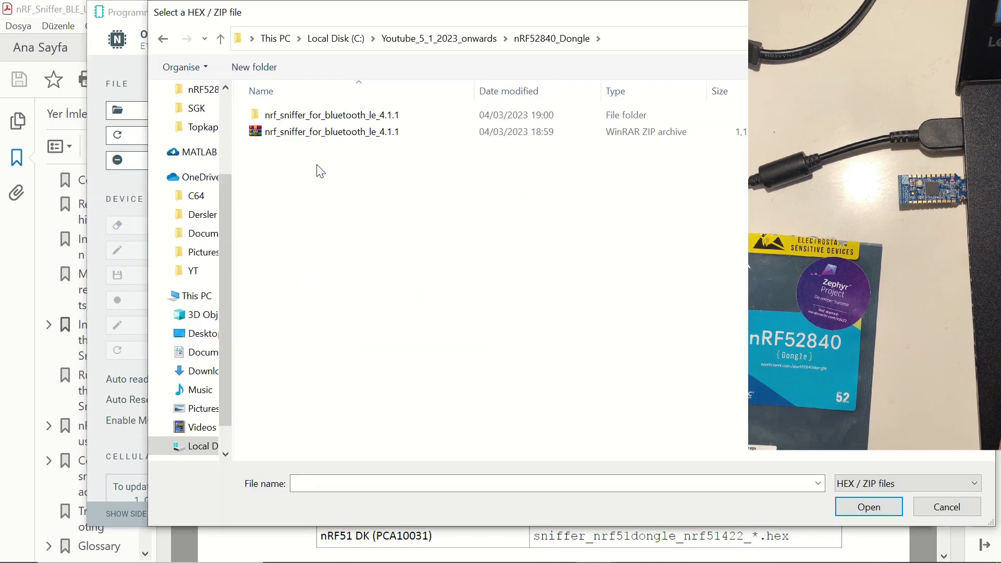
{"action": "double_click", "coordinate": [326, 115]}
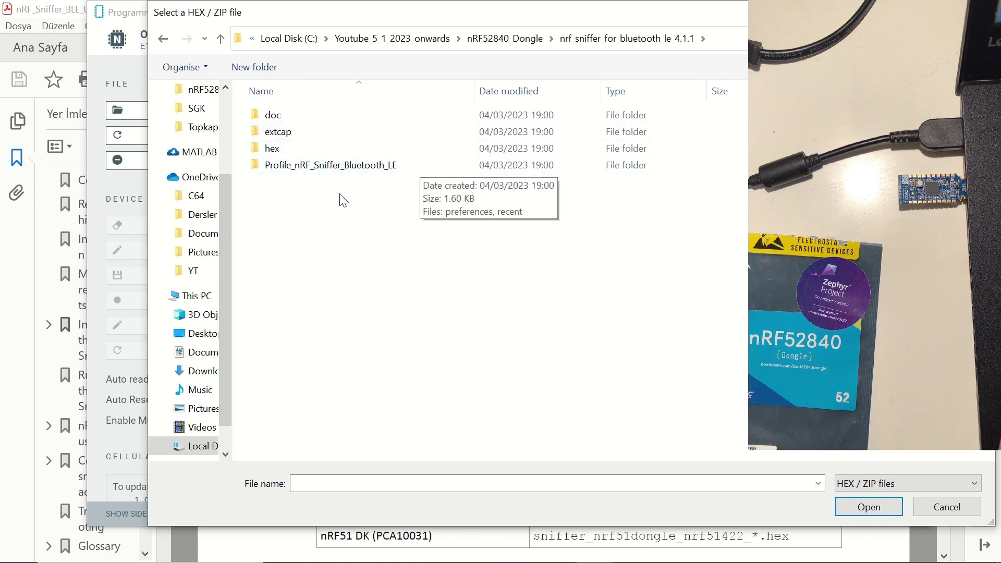
{"action": "double_click", "coordinate": [279, 149]}
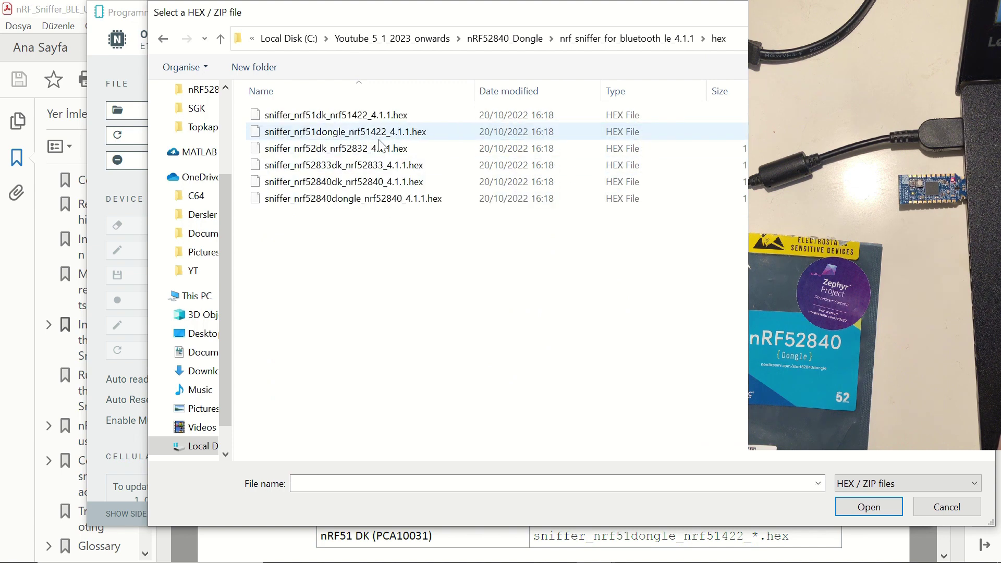
{"action": "left_click", "coordinate": [353, 205]}
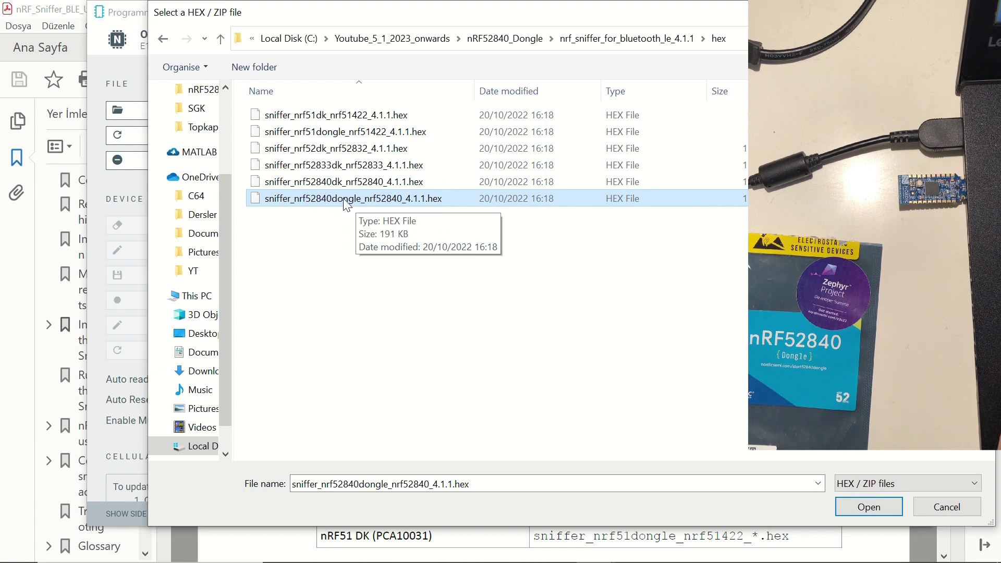
{"action": "left_click", "coordinate": [861, 508]}
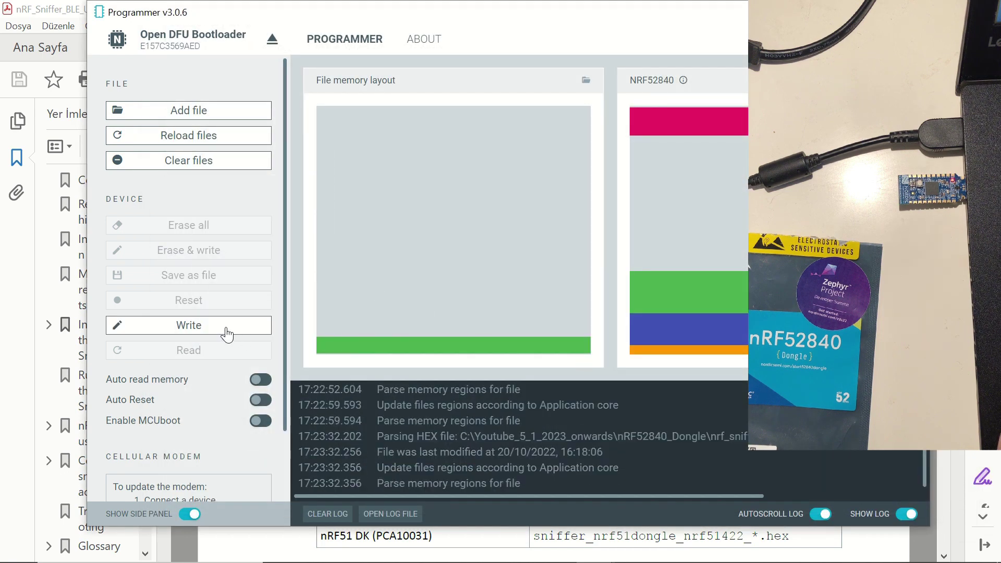
- Write the sniffer firmware to the dongle and reconnect to it as nRF Sniffer for Bluetooth
{"action": "left_click", "coordinate": [226, 333]}
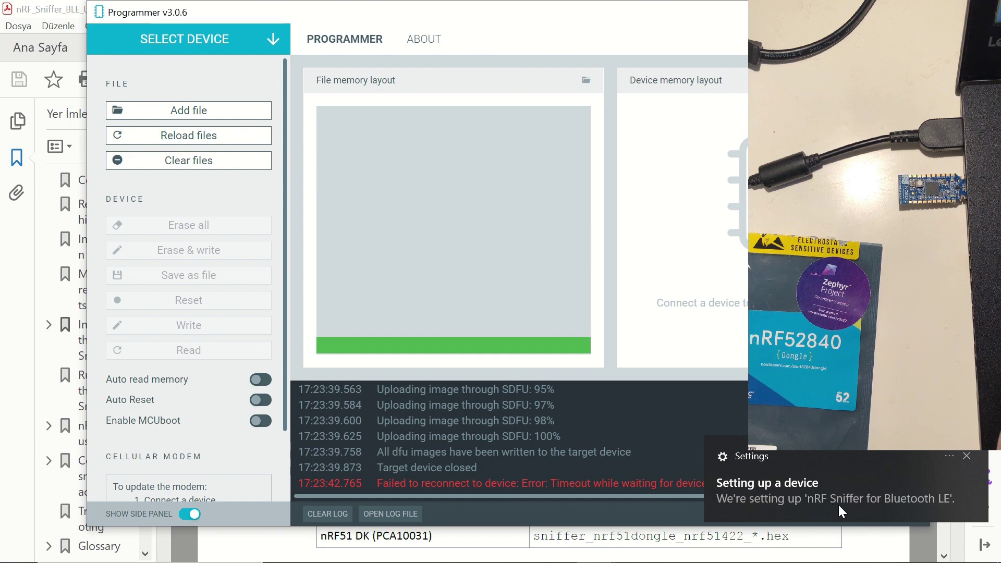
{"action": "left_click", "coordinate": [275, 43]}
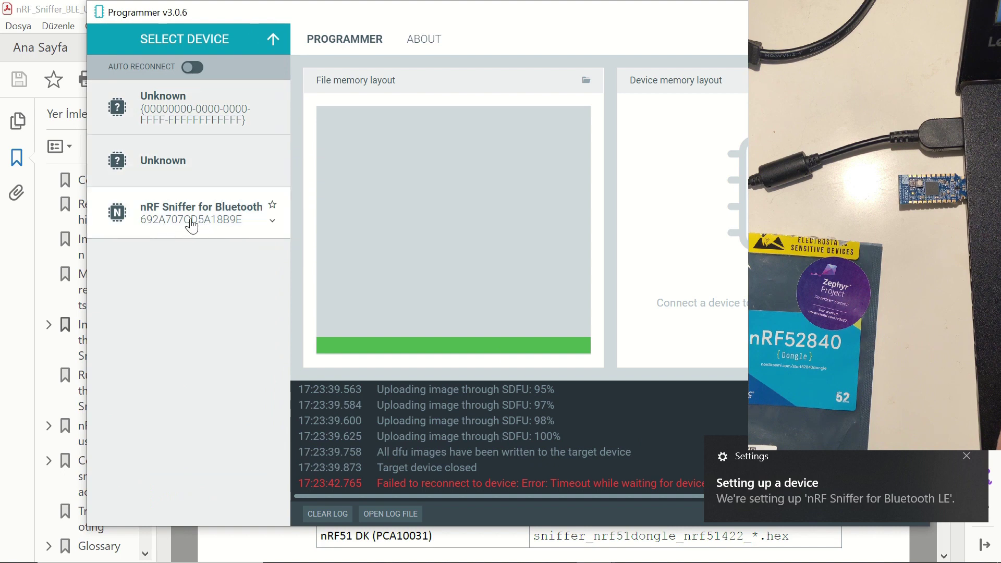
{"action": "left_click", "coordinate": [190, 225]}
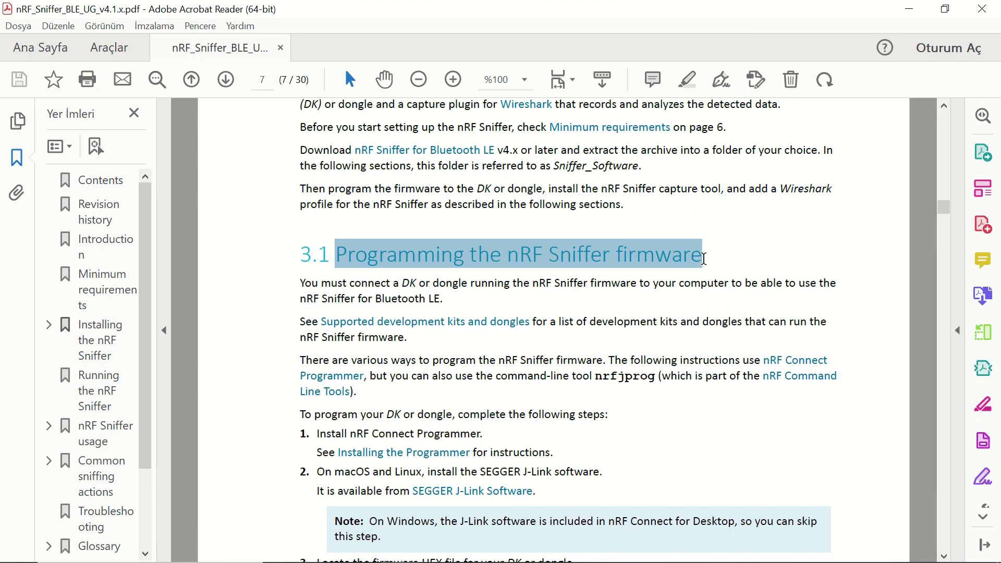
{"action": "scroll", "coordinate": [653, 302], "scroll_direction": "down", "scroll_amount": 3}
{"action": "scroll", "coordinate": [649, 290], "scroll_direction": "down", "scroll_amount": 2}
{"action": "scroll", "coordinate": [648, 291], "scroll_direction": "down", "scroll_amount": 3}
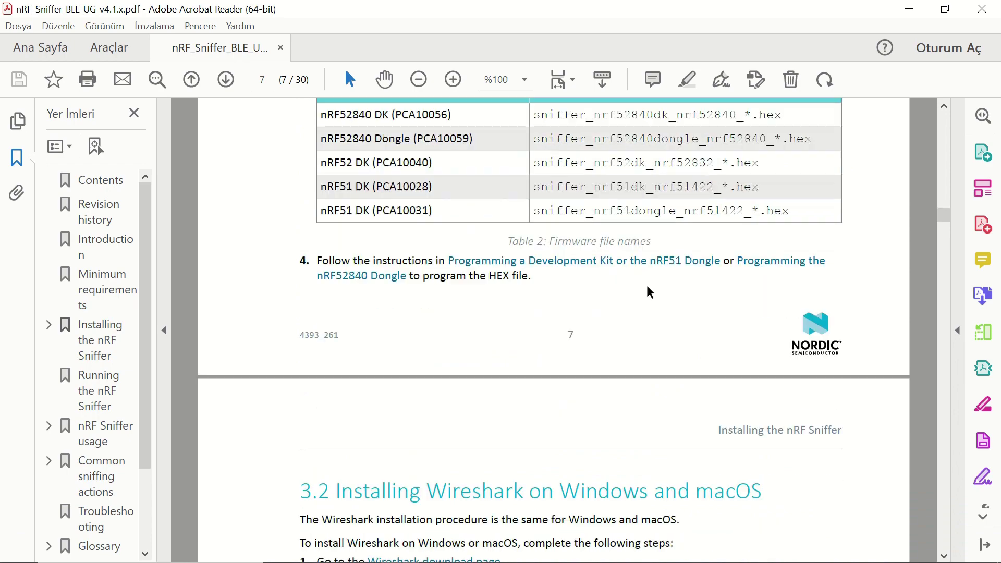
{"action": "scroll", "coordinate": [648, 291], "scroll_direction": "down", "scroll_amount": 3}
{"action": "left_click_drag", "start_coordinate": [339, 291], "coordinate": [760, 293]}
- Highlight section 3.4's heading and Python-requirements lines, then open the package's extcap folder
{"action": "left_click", "coordinate": [738, 344]}
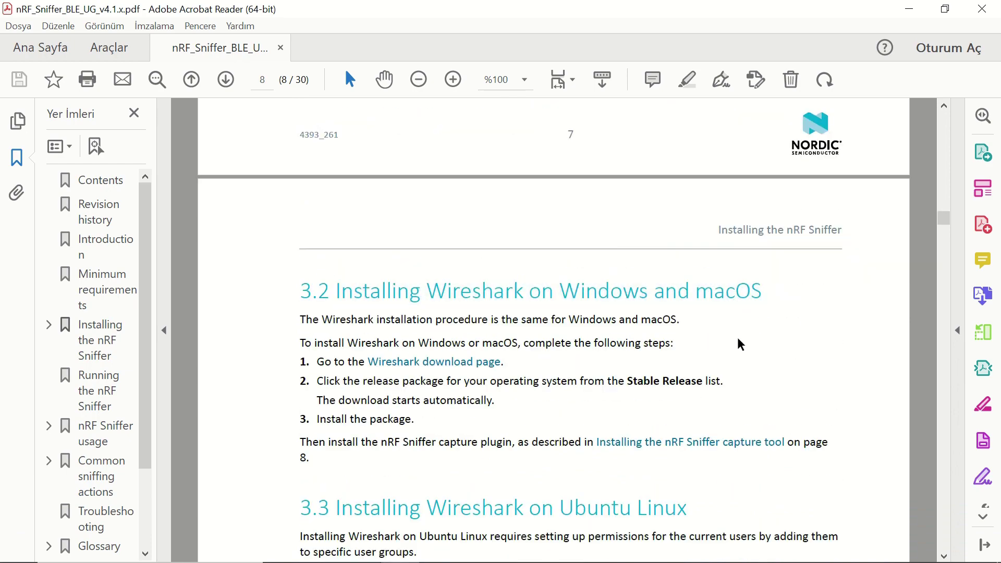
{"action": "scroll", "coordinate": [736, 340], "scroll_direction": "down", "scroll_amount": 4}
{"action": "scroll", "coordinate": [720, 329], "scroll_direction": "down", "scroll_amount": 2}
{"action": "scroll", "coordinate": [720, 329], "scroll_direction": "down", "scroll_amount": 3}
{"action": "scroll", "coordinate": [715, 323], "scroll_direction": "down", "scroll_amount": 3}
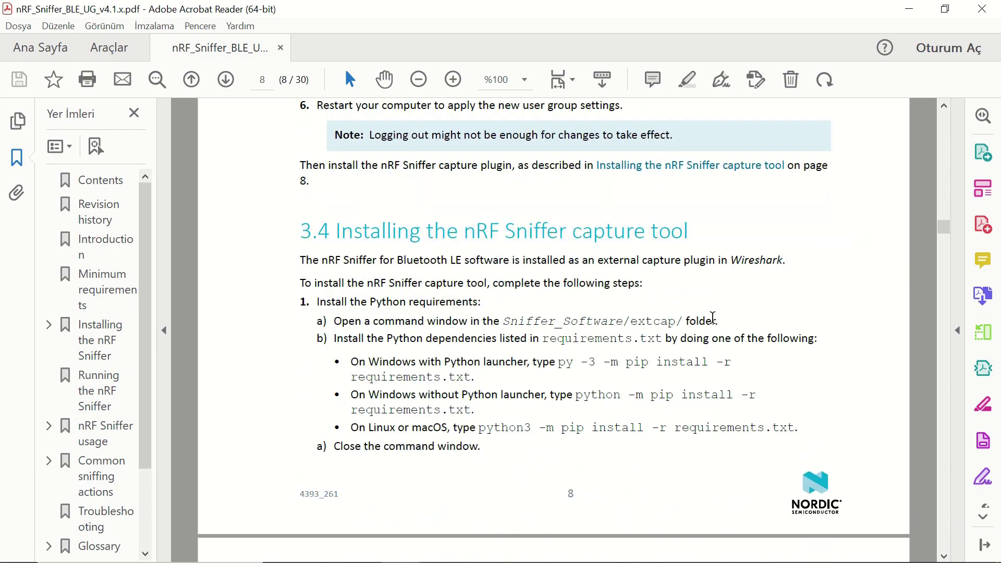
{"action": "left_click_drag", "start_coordinate": [334, 231], "coordinate": [722, 239]}
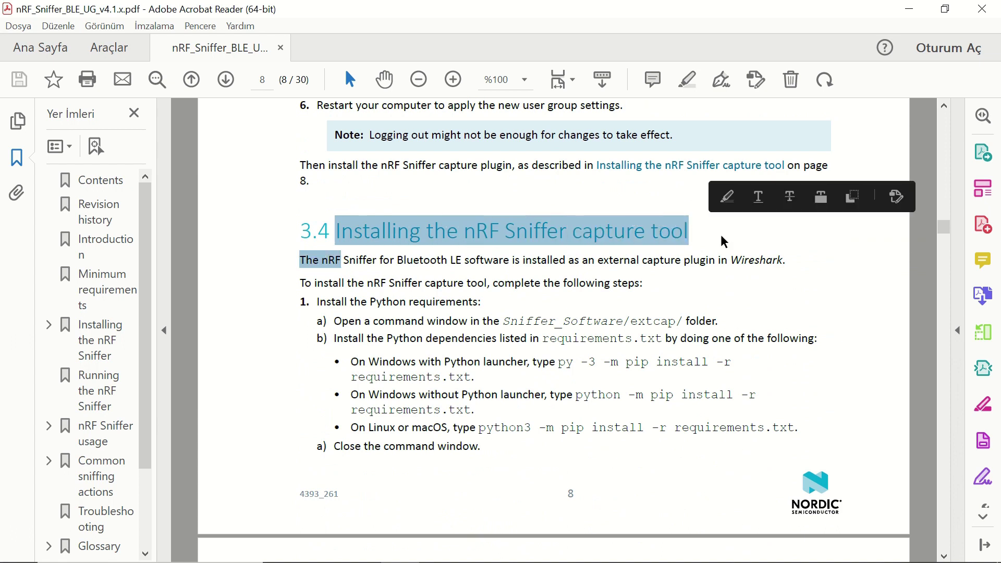
{"action": "left_click", "coordinate": [613, 264]}
{"action": "scroll", "coordinate": [612, 264], "scroll_direction": "down", "scroll_amount": 3}
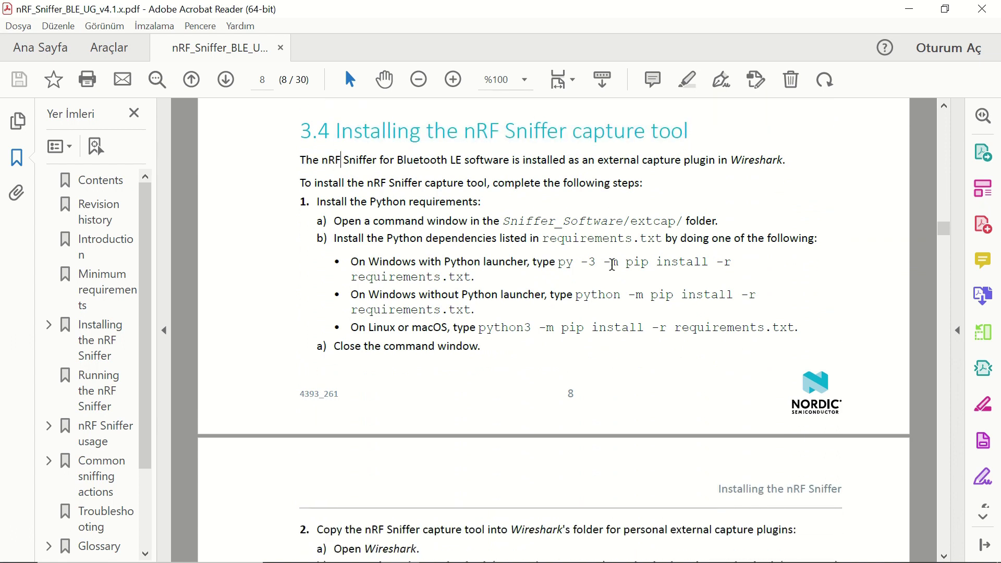
{"action": "triple_click", "coordinate": [339, 207]}
{"action": "left_click", "coordinate": [501, 205]}
{"action": "left_click_drag", "start_coordinate": [376, 223], "coordinate": [501, 223]}
{"action": "left_click", "coordinate": [616, 226]}
{"action": "double_click", "coordinate": [263, 201]}
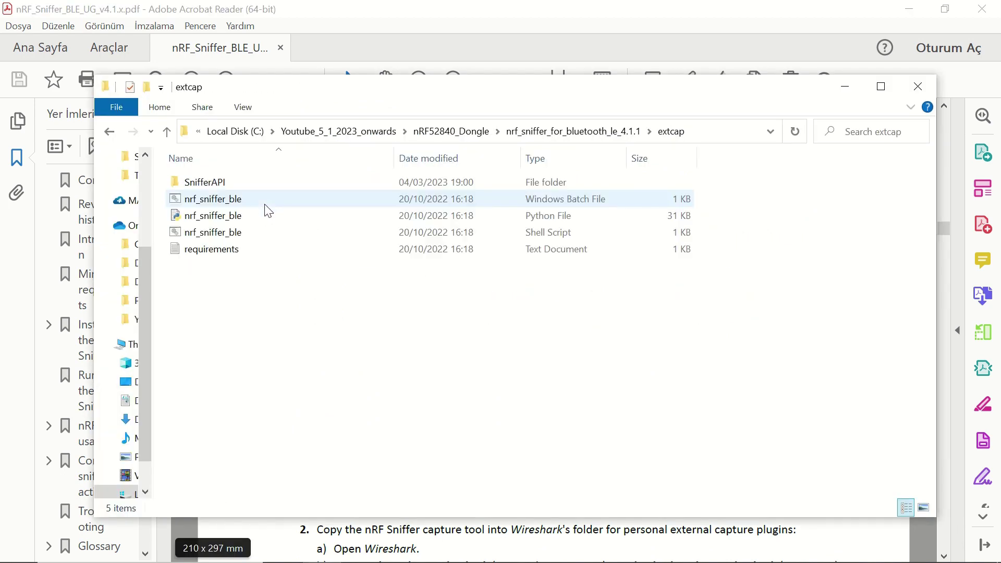
- Change the Command Prompt directory to the sniffer package's extcap folder and list its files
{"action": "left_click", "coordinate": [711, 139]}
{"action": "right_click", "coordinate": [504, 138]}
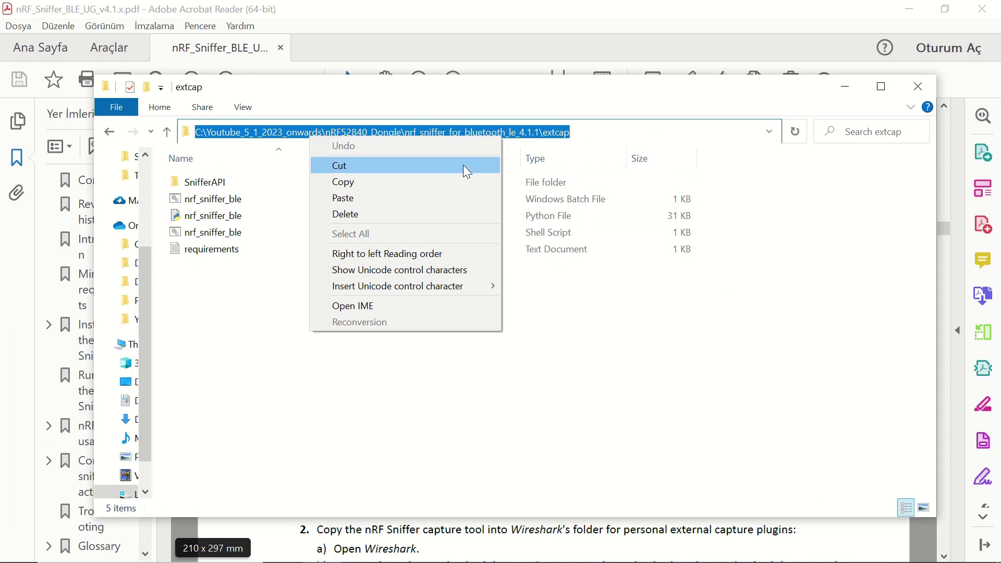
{"action": "left_click", "coordinate": [460, 179]}
{"action": "left_click", "coordinate": [557, 548]}
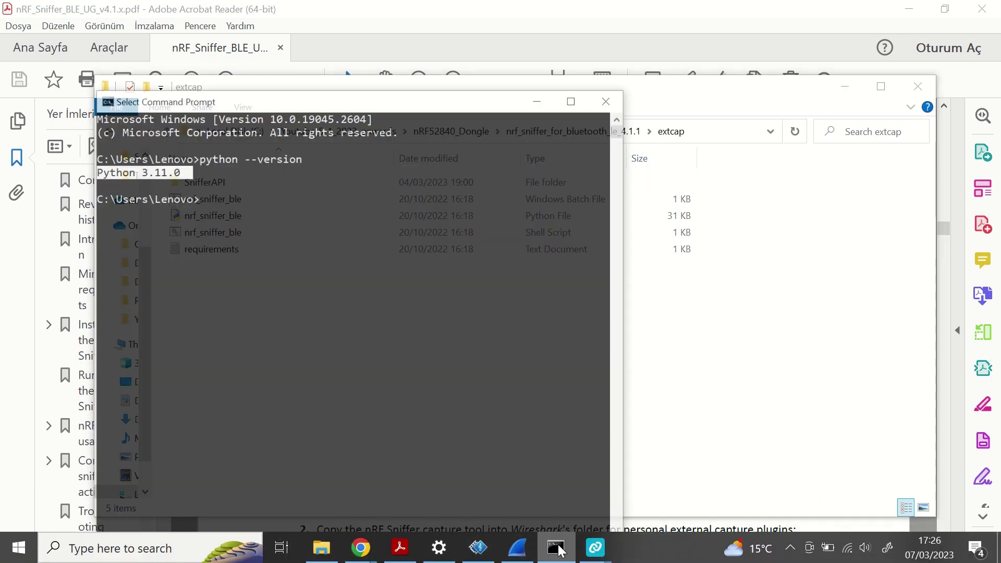
{"action": "type", "text": "cd"}
{"action": "key", "text": "ctrl+v"}
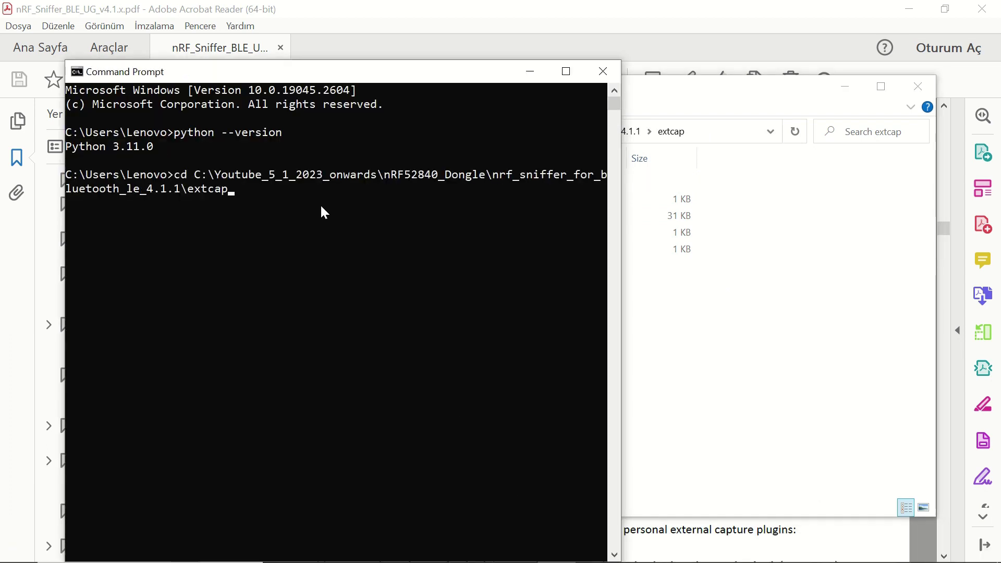
{"action": "key", "text": "Return"}
{"action": "type", "text": "ir"}
{"action": "key", "text": "Return"}
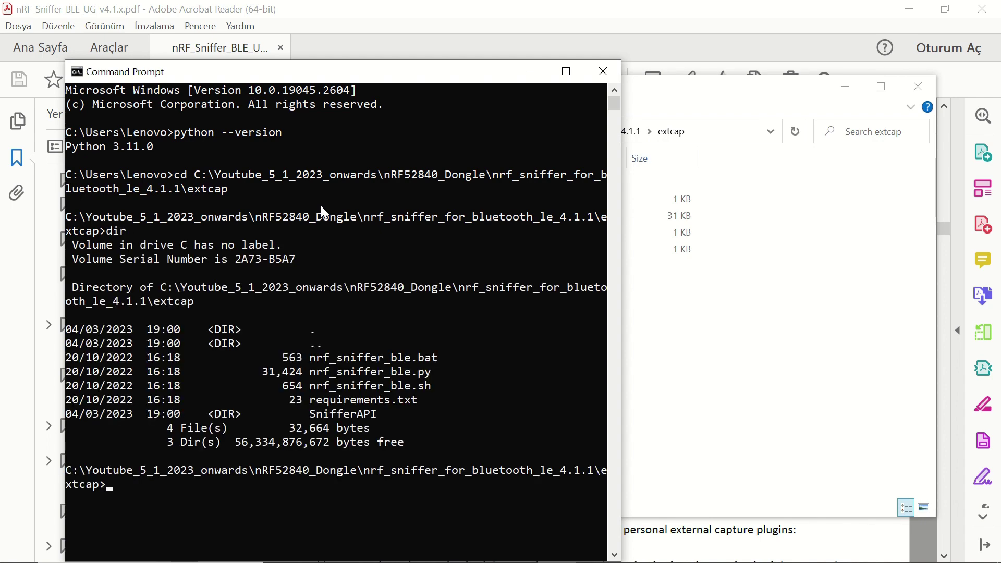
- Copy the pip install command text from the PDF guide
{"action": "left_click", "coordinate": [693, 18]}
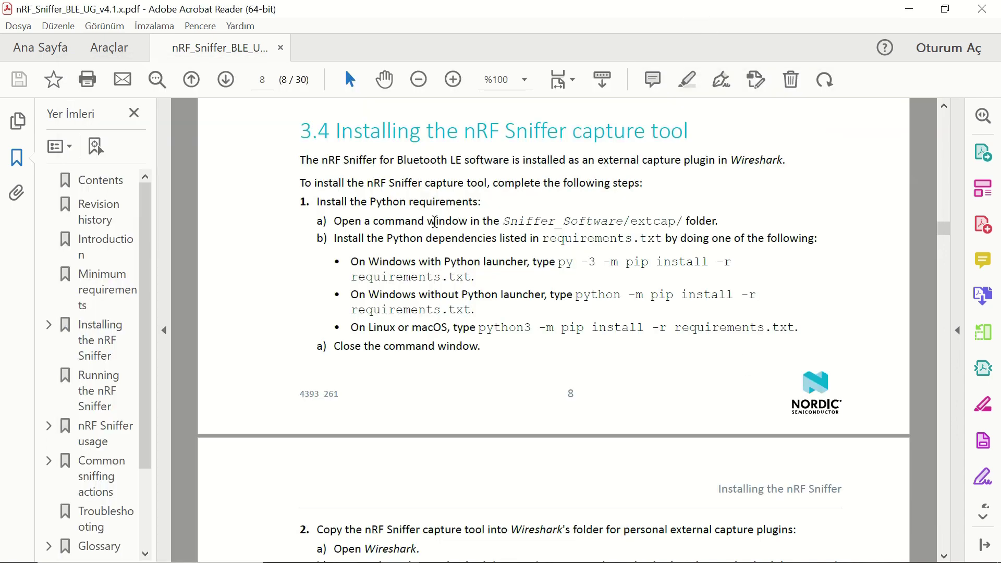
{"action": "left_click_drag", "start_coordinate": [576, 295], "coordinate": [757, 295]}
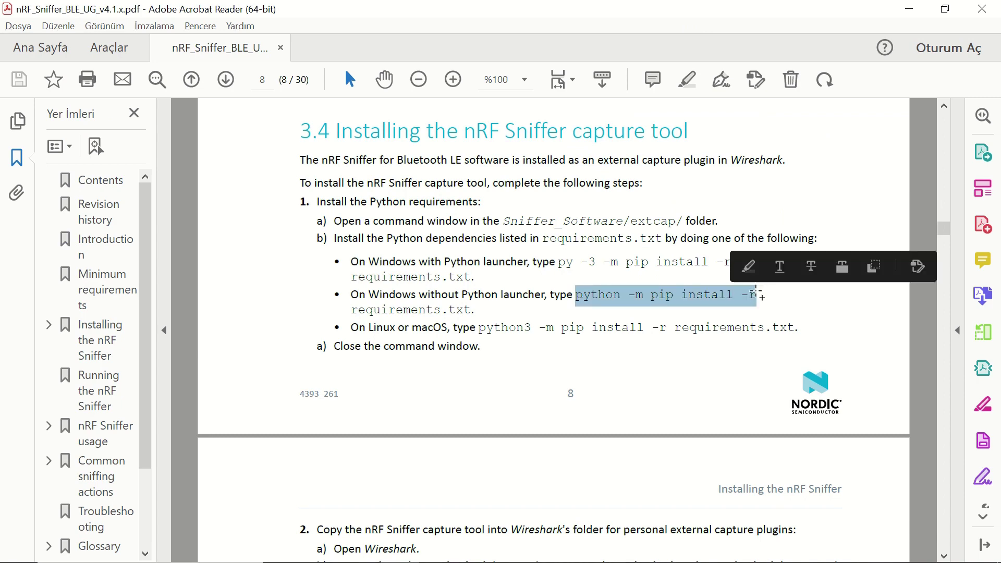
{"action": "right_click", "coordinate": [741, 296]}
{"action": "left_click", "coordinate": [761, 310]}
- Run python -m pip install -r requirements.txt, installing psutil 5.9.4, then return to the guide
{"action": "key", "text": "alt+Tab"}
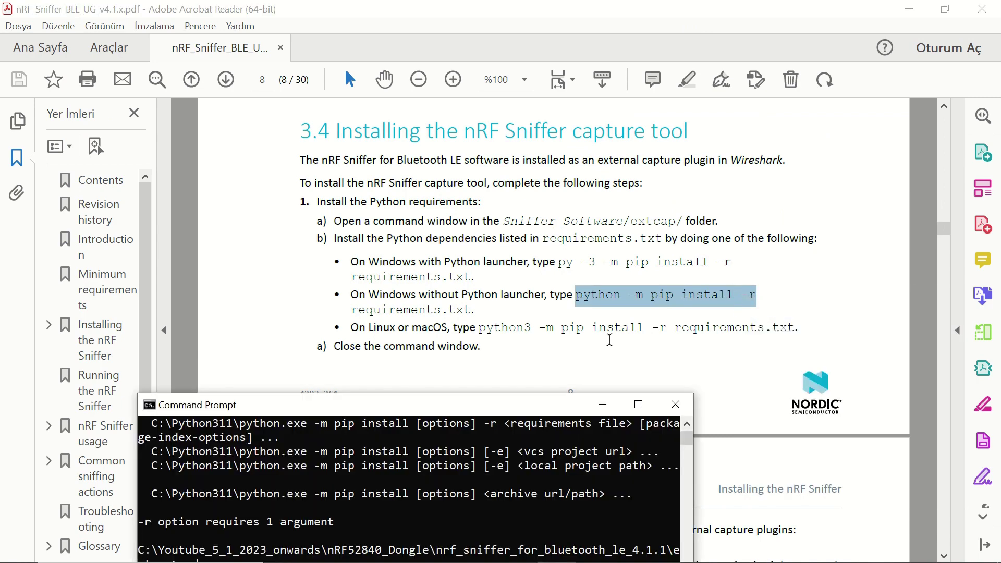
{"action": "left_click_drag", "start_coordinate": [416, 406], "coordinate": [288, 41]}
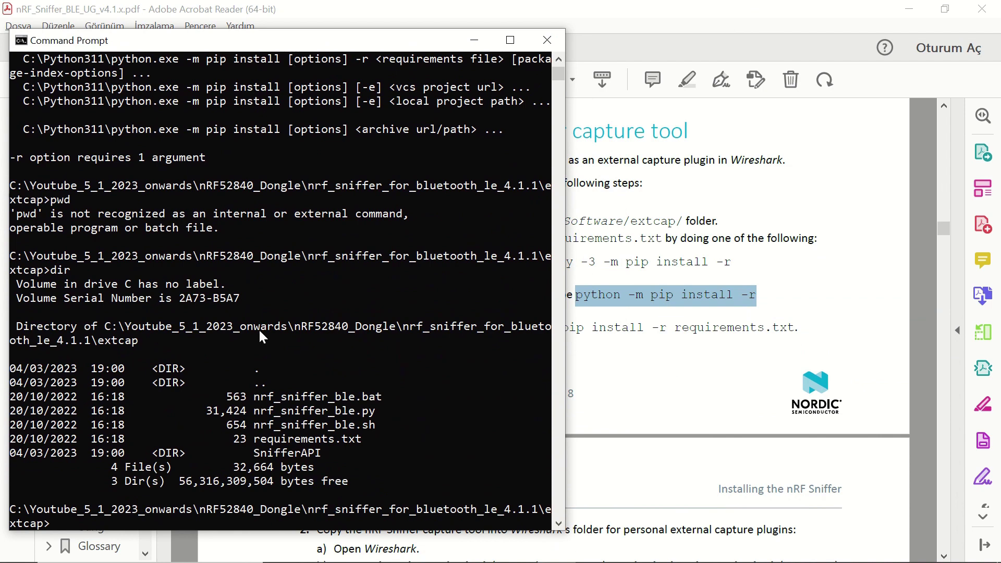
{"action": "key", "text": "ctrl+v"}
{"action": "left_click", "coordinate": [665, 354]}
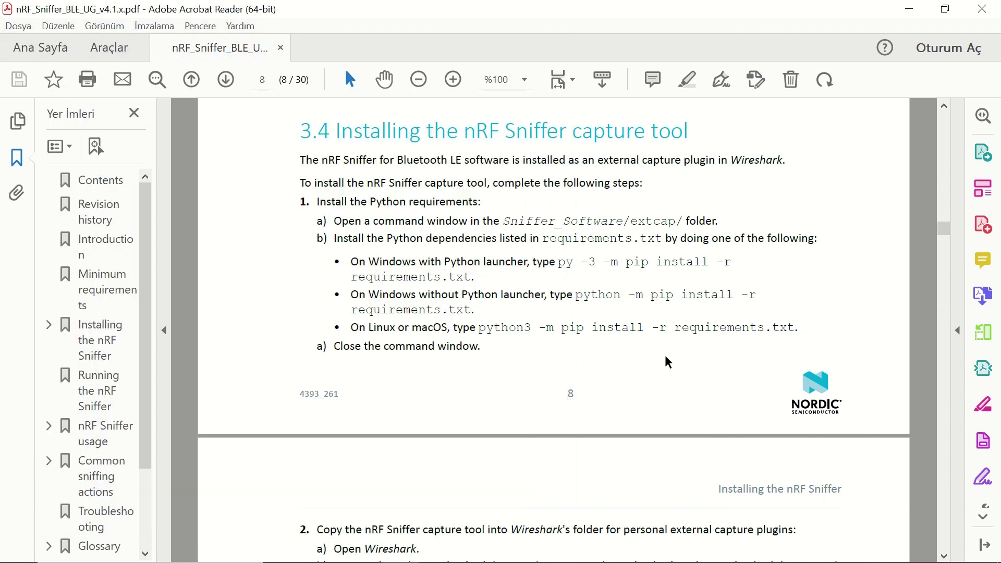
{"action": "key", "text": "alt+Tab"}
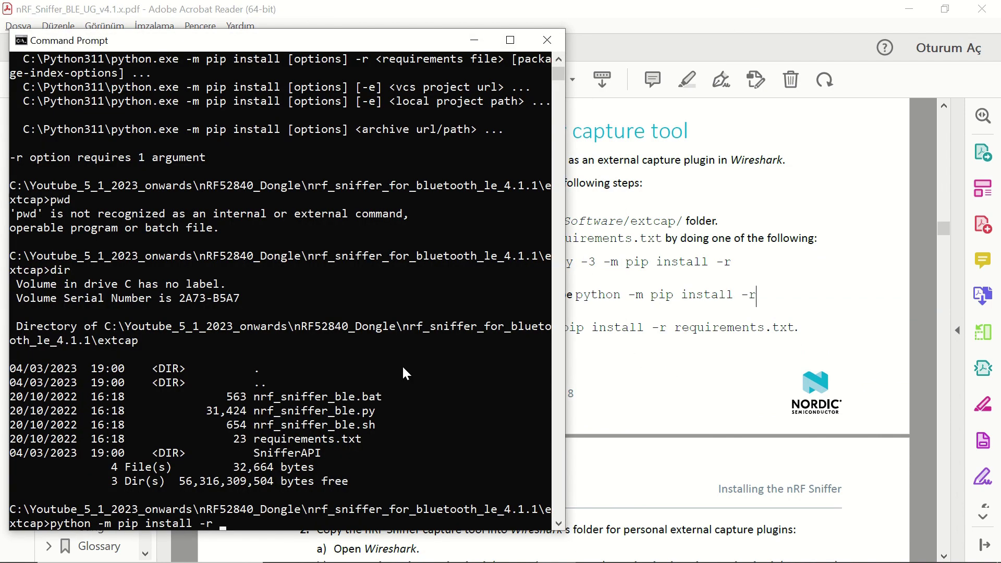
{"action": "key", "text": "Tab"}
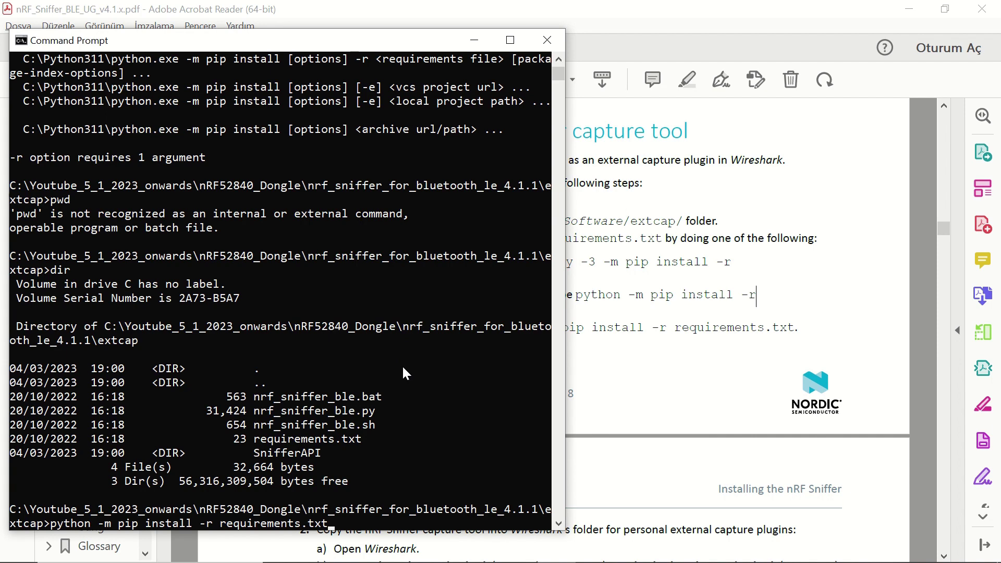
{"action": "key", "text": "Return"}
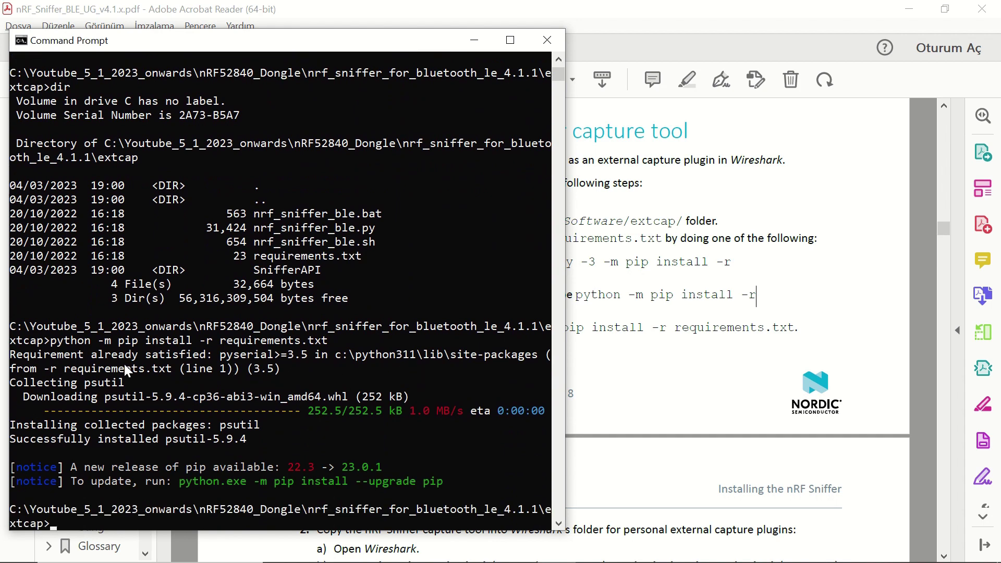
{"action": "left_click", "coordinate": [819, 297]}
{"action": "scroll", "coordinate": [820, 296], "scroll_direction": "down", "scroll_amount": 5}
{"action": "scroll", "coordinate": [819, 296], "scroll_direction": "down", "scroll_amount": 2}
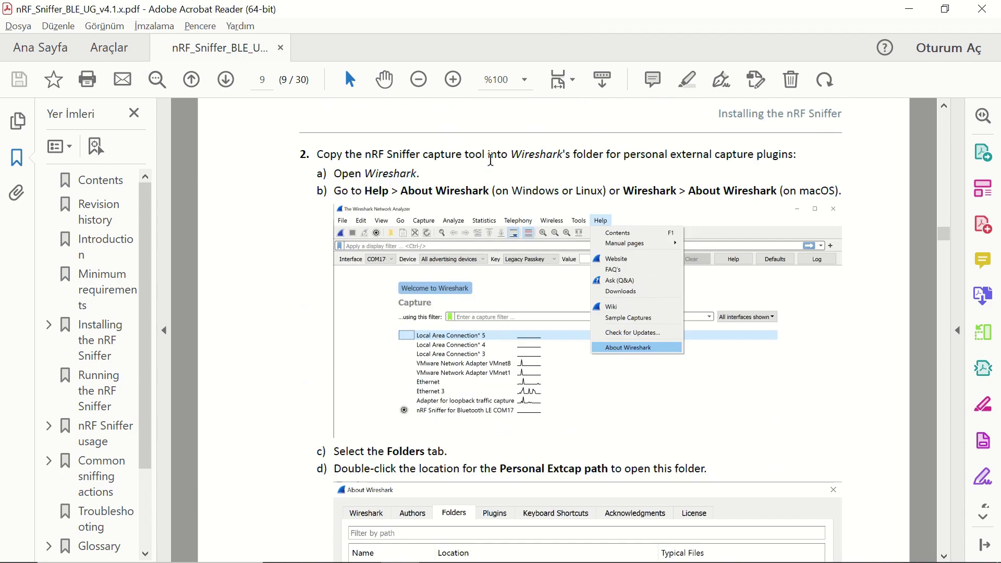
- In About Wireshark's Folders tab, open the Personal Extcap path link and confirm creating it
{"action": "left_click", "coordinate": [517, 548]}
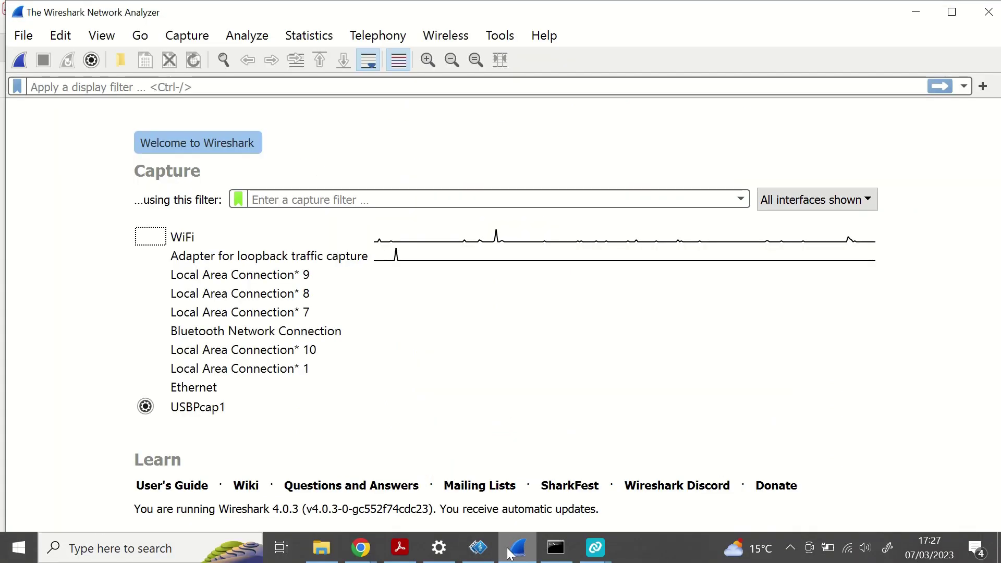
{"action": "left_click", "coordinate": [544, 35]}
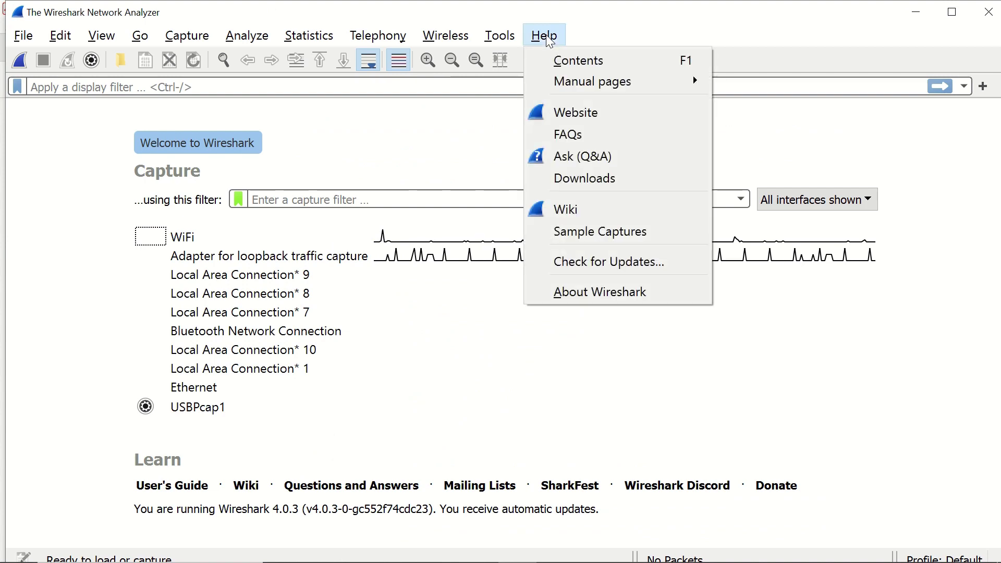
{"action": "left_click", "coordinate": [598, 298]}
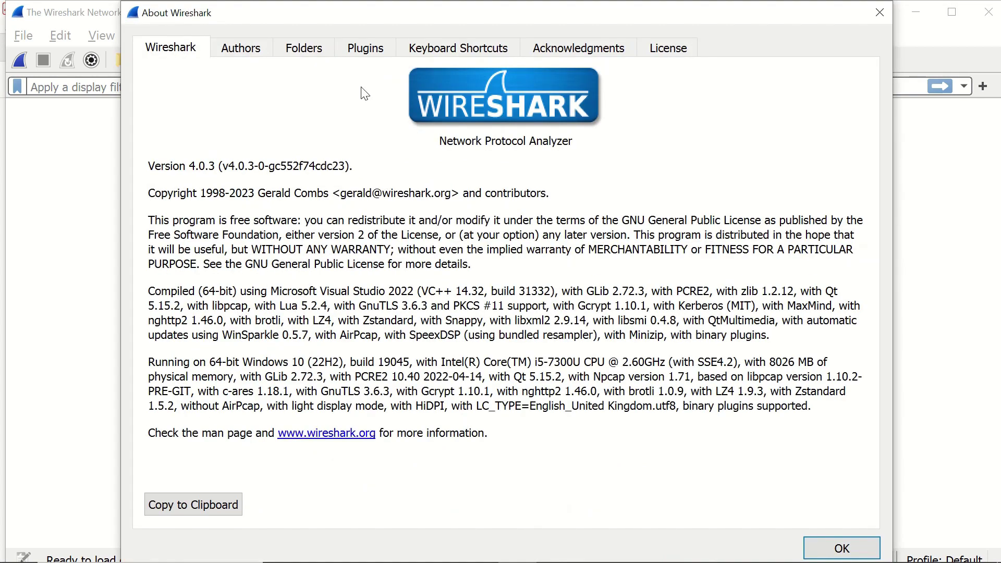
{"action": "left_click", "coordinate": [315, 50]}
{"action": "left_click", "coordinate": [399, 548]}
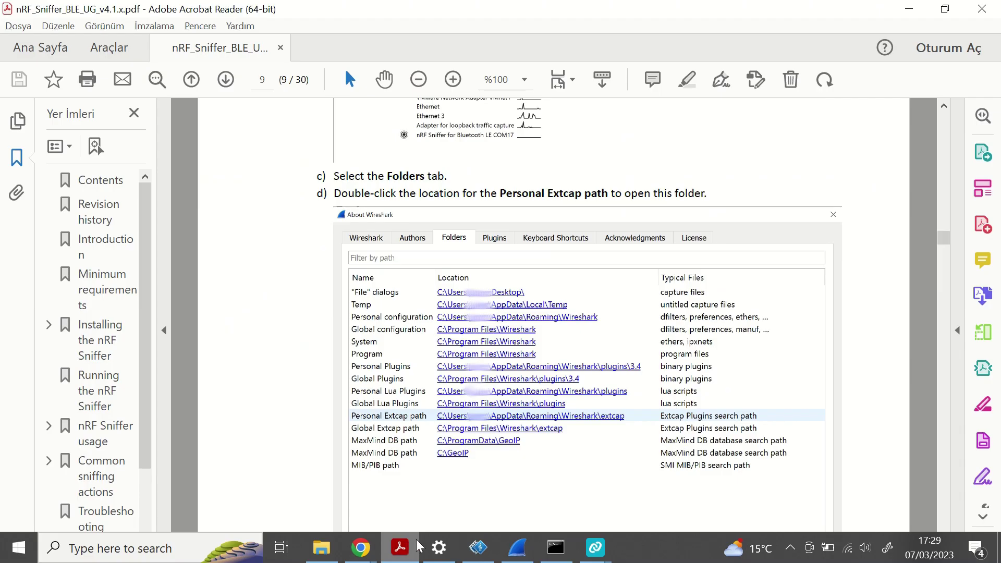
{"action": "left_click", "coordinate": [516, 552]}
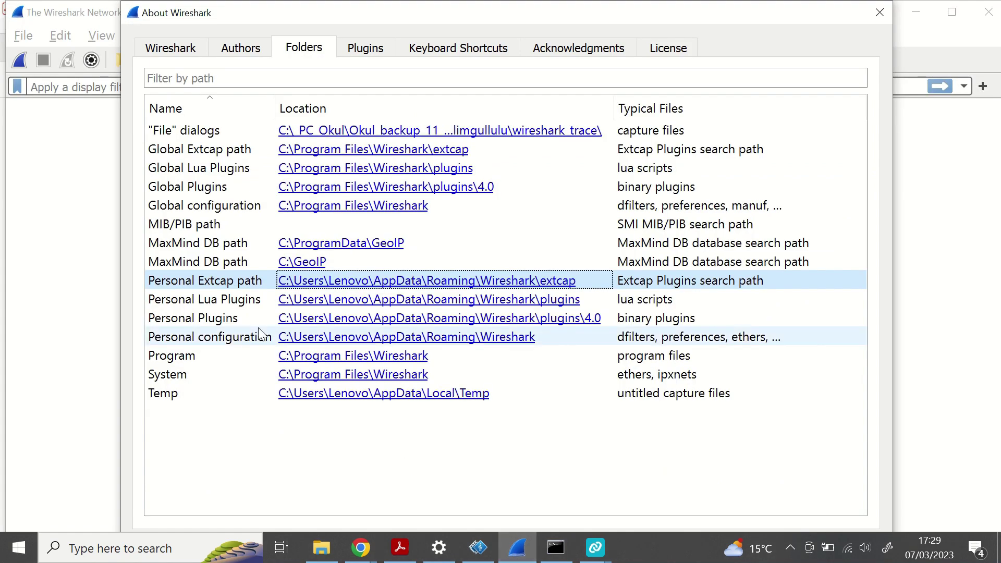
{"action": "left_click", "coordinate": [231, 282]}
{"action": "left_click", "coordinate": [349, 285]}
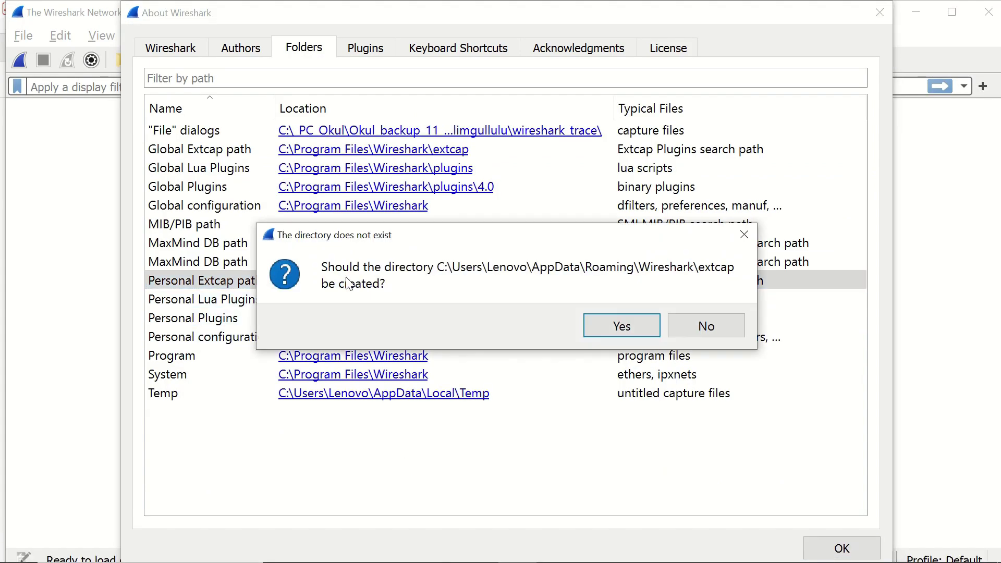
{"action": "left_click", "coordinate": [622, 325]}
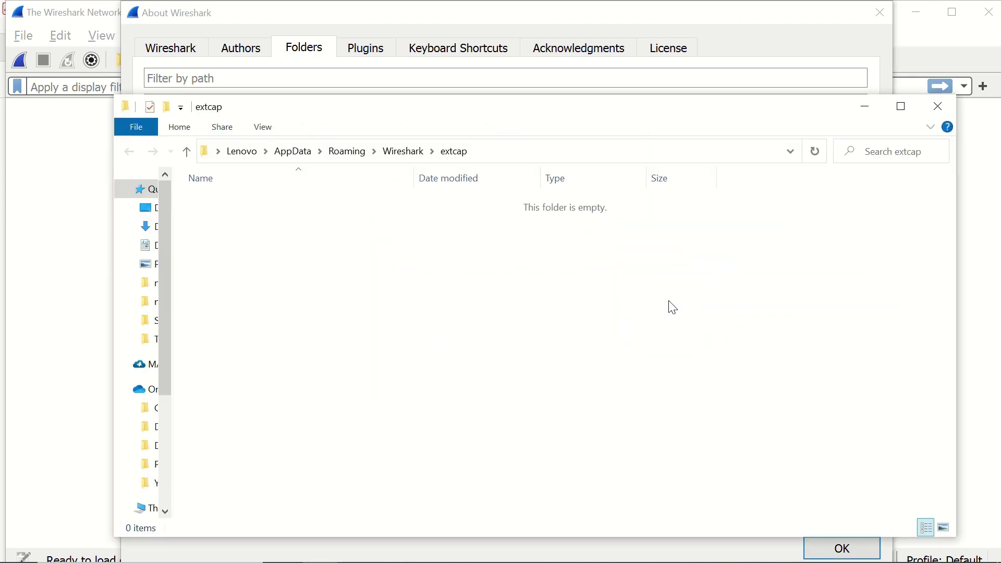
- Paste all five sniffer extcap items into the empty Wireshark extcap folder and close both Explorer windows
{"action": "left_click", "coordinate": [287, 514]}
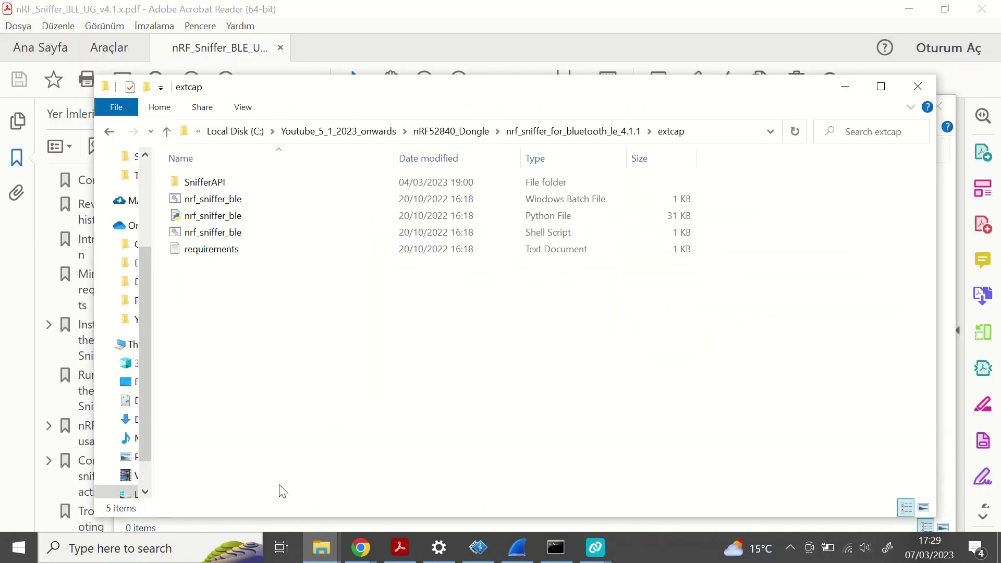
{"action": "left_click_drag", "start_coordinate": [329, 353], "coordinate": [182, 180]}
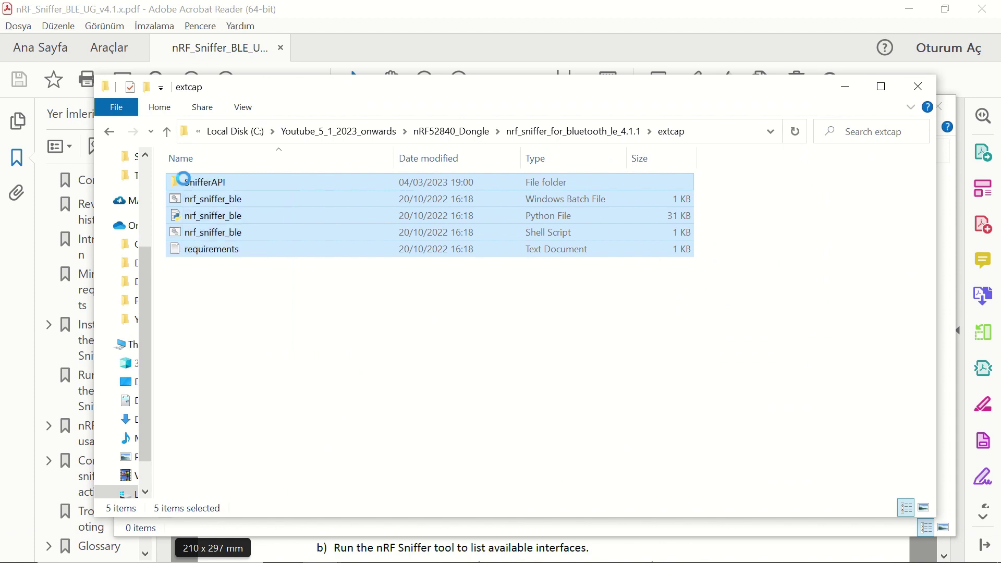
{"action": "right_click", "coordinate": [183, 179]}
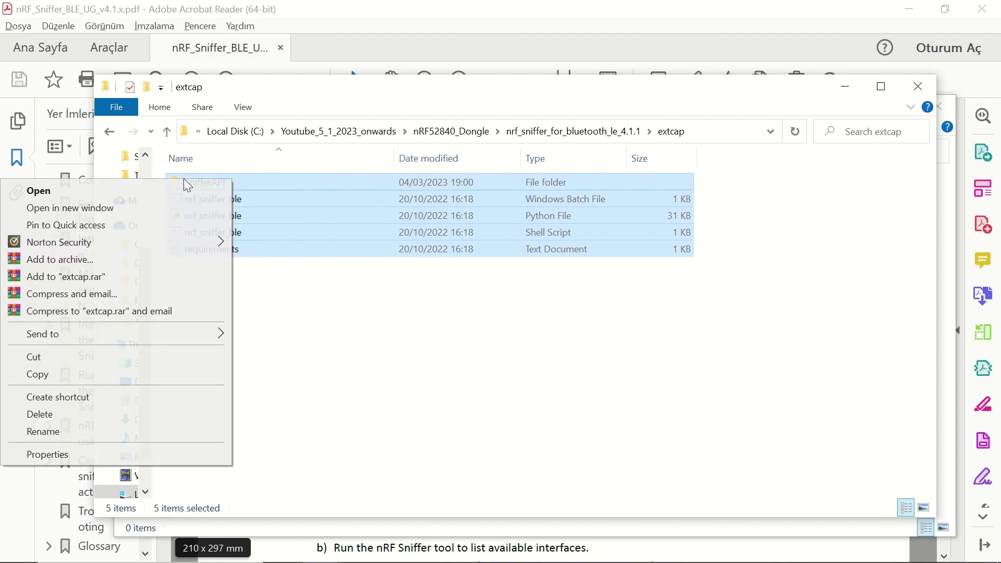
{"action": "left_click", "coordinate": [175, 378]}
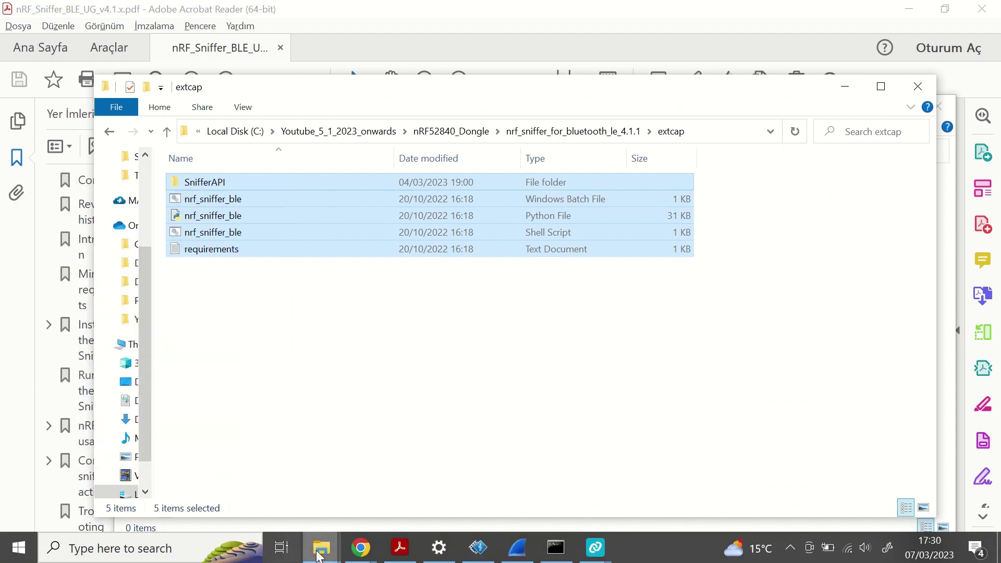
{"action": "mouse_move", "coordinate": [321, 548]}
{"action": "left_click", "coordinate": [389, 503]}
{"action": "right_click", "coordinate": [391, 300]}
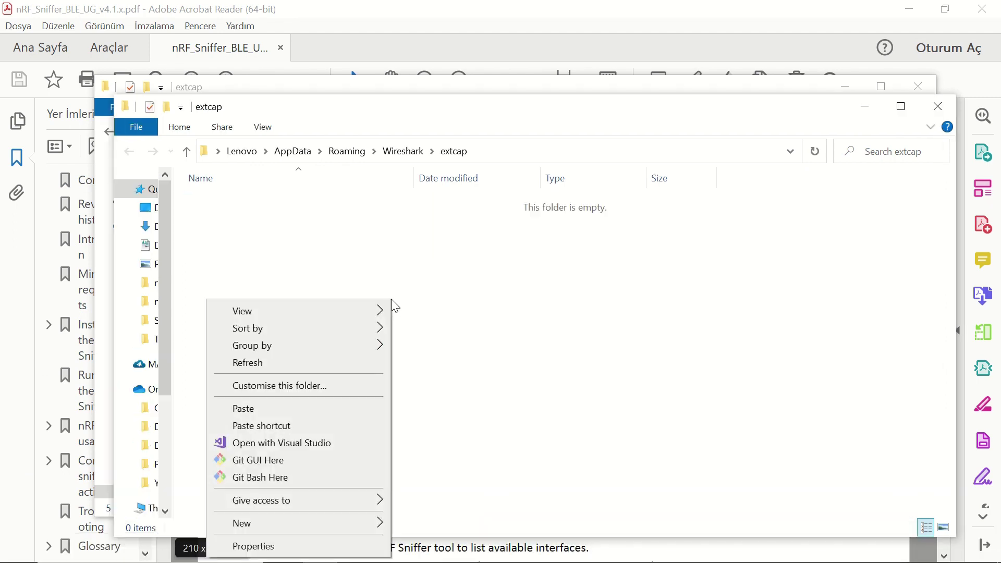
{"action": "left_click", "coordinate": [364, 413]}
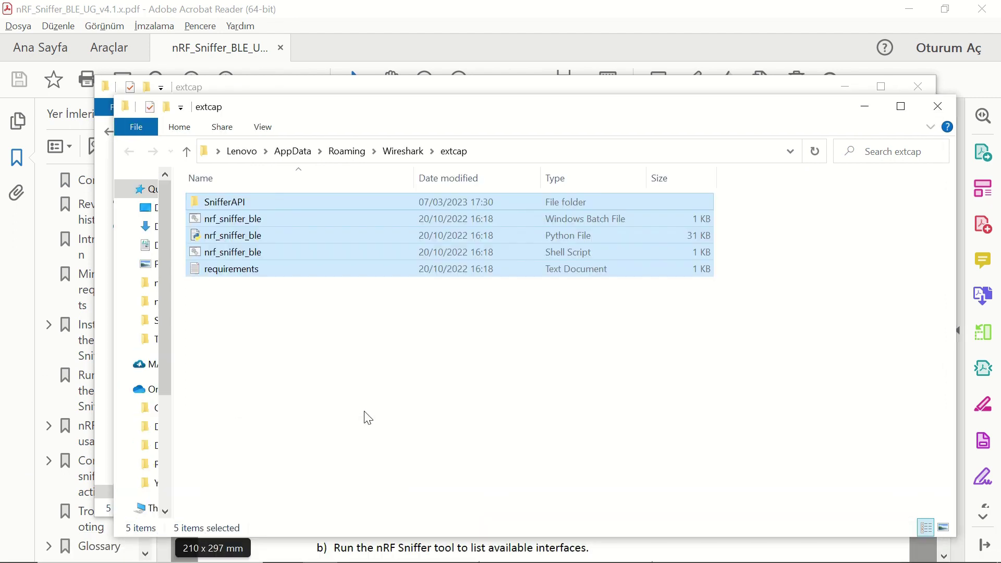
{"action": "left_click", "coordinate": [364, 417]}
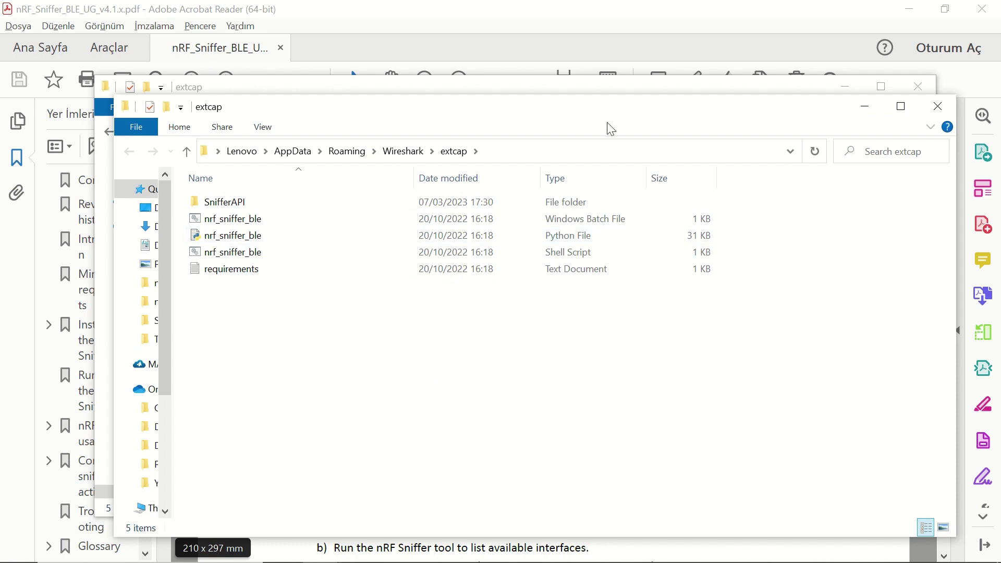
{"action": "left_click", "coordinate": [609, 33]}
{"action": "scroll", "coordinate": [604, 382], "scroll_direction": "down", "scroll_amount": 1}
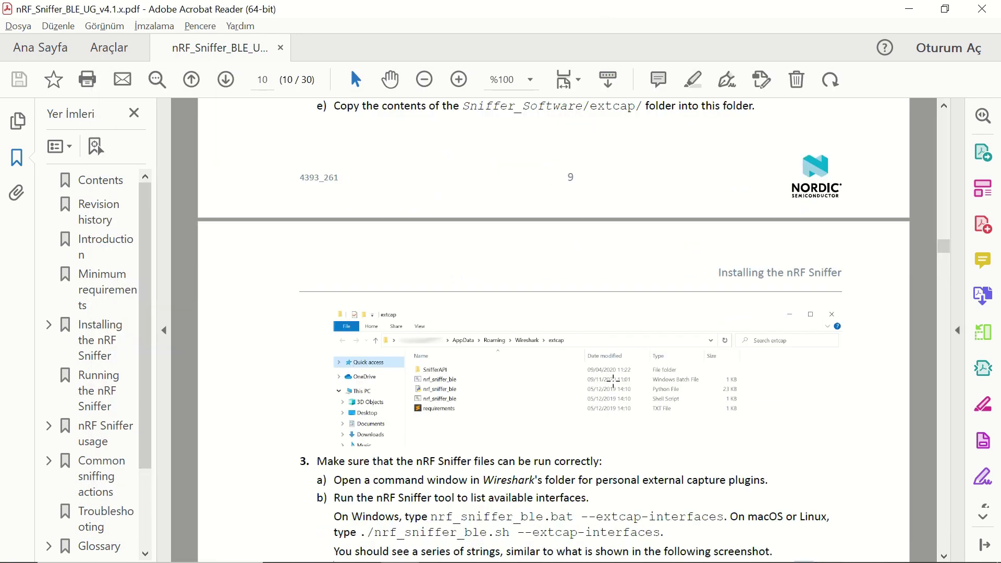
{"action": "scroll", "coordinate": [604, 381], "scroll_direction": "down", "scroll_amount": 2}
{"action": "scroll", "coordinate": [615, 380], "scroll_direction": "down", "scroll_amount": 2}
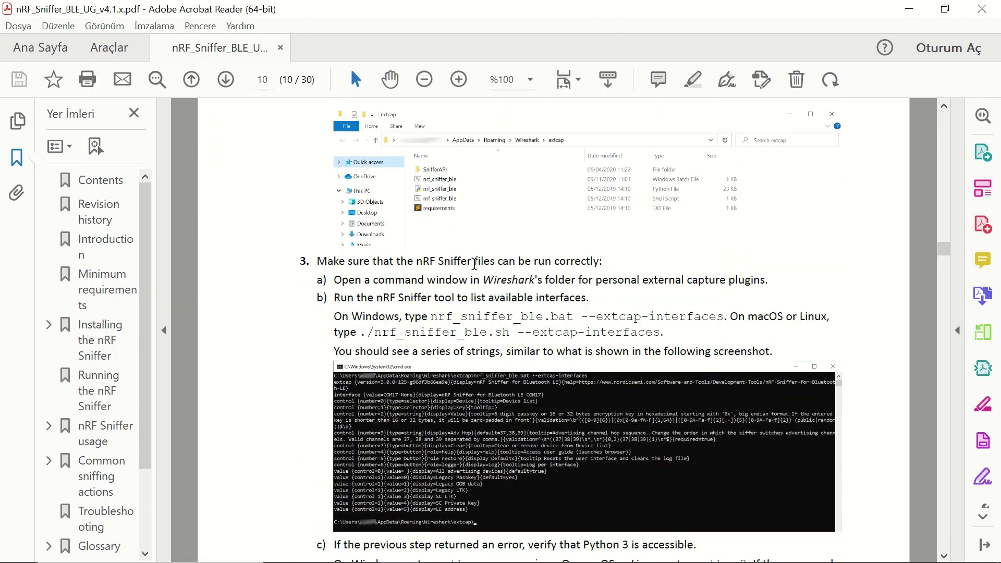
{"action": "left_click_drag", "start_coordinate": [474, 264], "coordinate": [686, 258]}
- Change the Command Prompt directory to Wireshark's personal extcap folder and list its files
{"action": "left_click", "coordinate": [686, 260]}
{"action": "scroll", "coordinate": [687, 263], "scroll_direction": "down", "scroll_amount": 1}
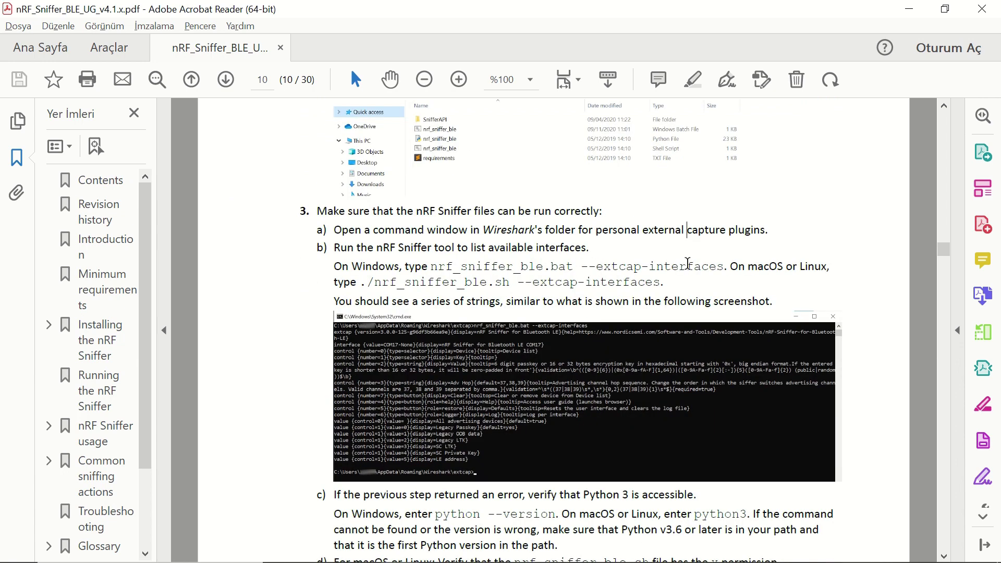
{"action": "left_click", "coordinate": [366, 550]}
{"action": "left_click", "coordinate": [516, 155]}
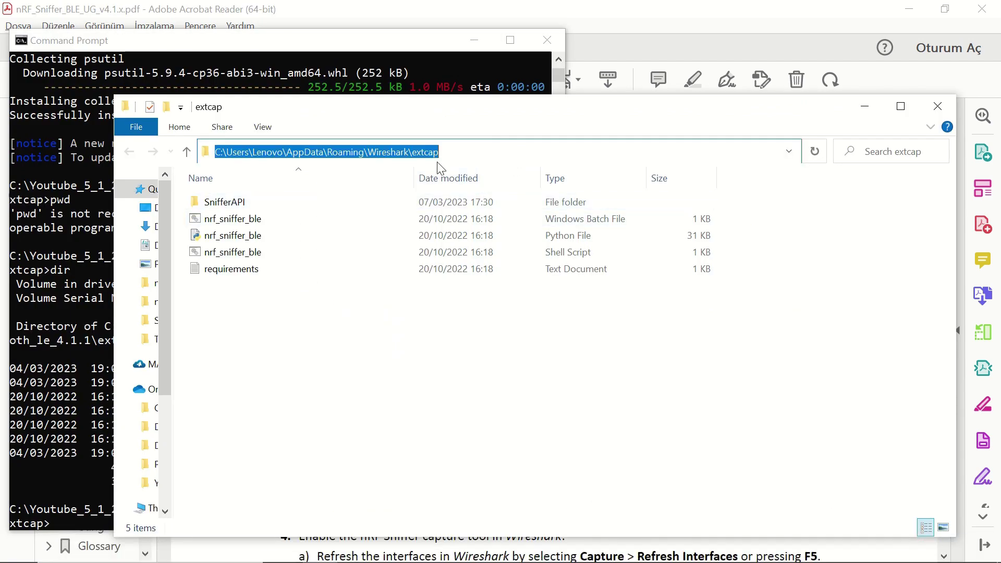
{"action": "right_click", "coordinate": [429, 151]}
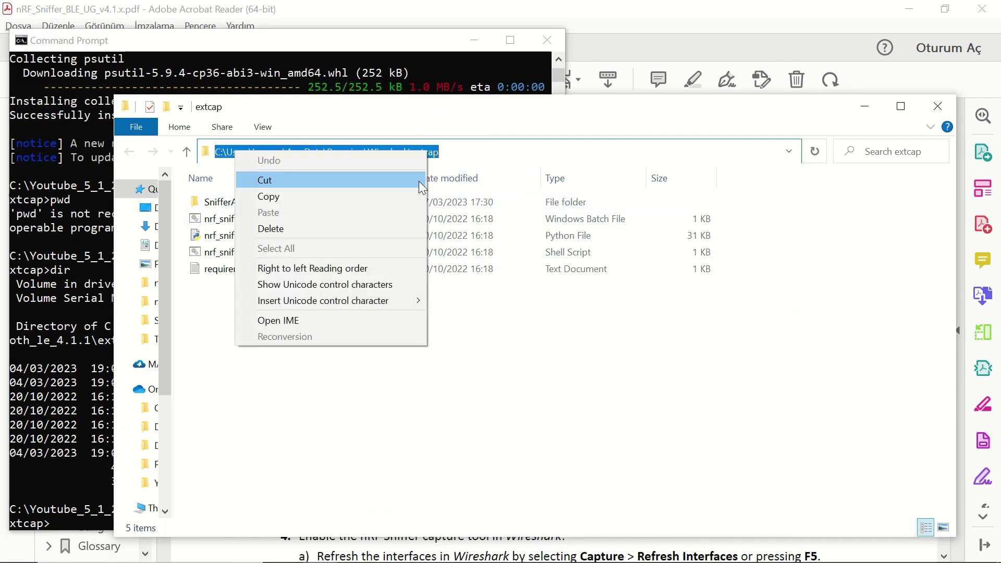
{"action": "left_click", "coordinate": [375, 79]}
{"action": "type", "text": "d C:\\Users\\Lenovo\\AppData\\Roaming\\Wireshark\\extcap"}
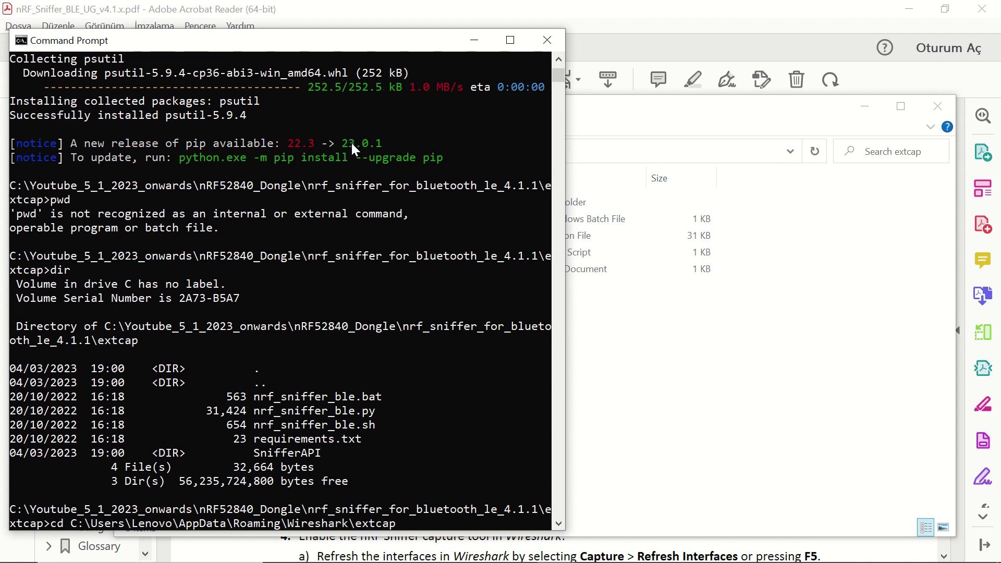
{"action": "key", "text": "Return"}
{"action": "type", "text": "d"}
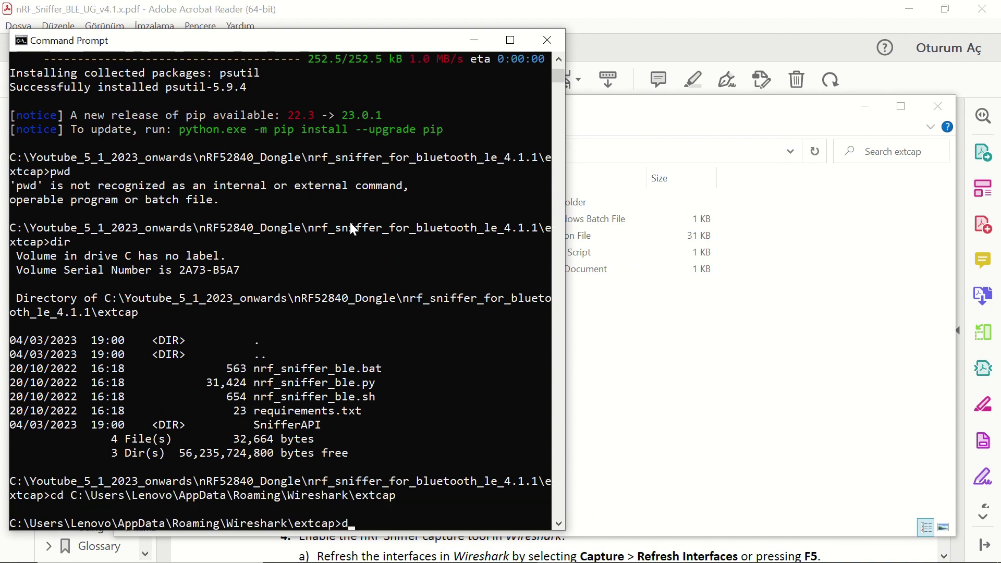
{"action": "type", "text": "ir"}
{"action": "key", "text": "Return"}
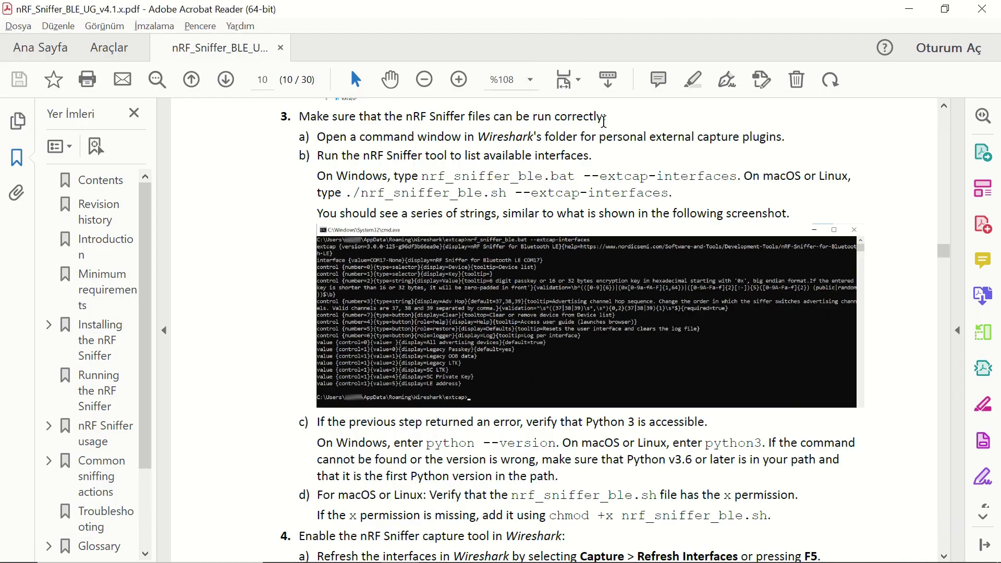
- Run nrf_sniffer_ble.bat --extcap-interfaces and enlarge the window to read the COM3 output
{"action": "mouse_move", "coordinate": [422, 174]}
{"action": "left_mouse_down"}
{"action": "mouse_move", "coordinate": [696, 182]}
{"action": "mouse_move", "coordinate": [717, 192]}
{"action": "left_mouse_up"}
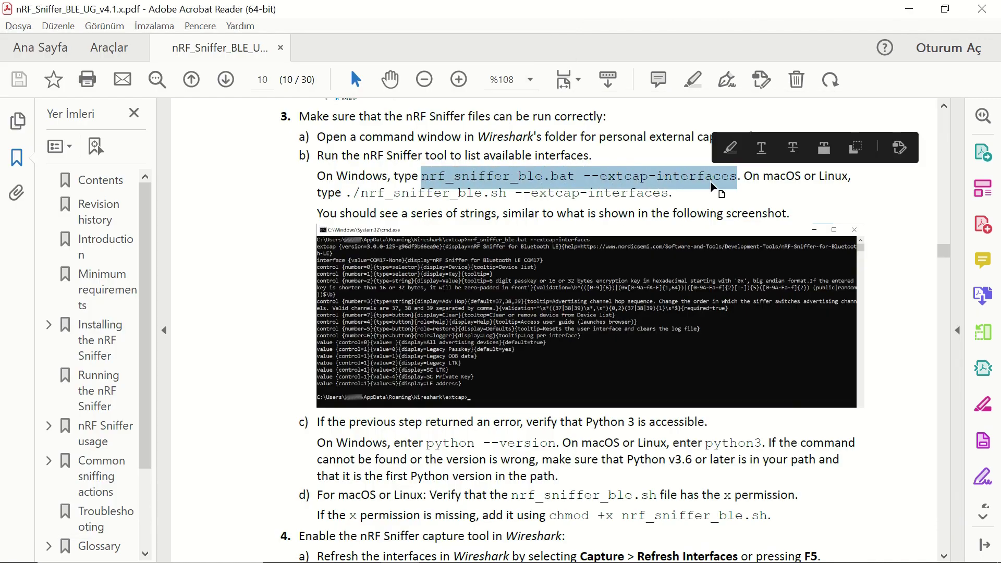
{"action": "key", "text": "ctrl+c"}
{"action": "key", "text": "alt+Tab"}
{"action": "key", "text": "ctrl+v"}
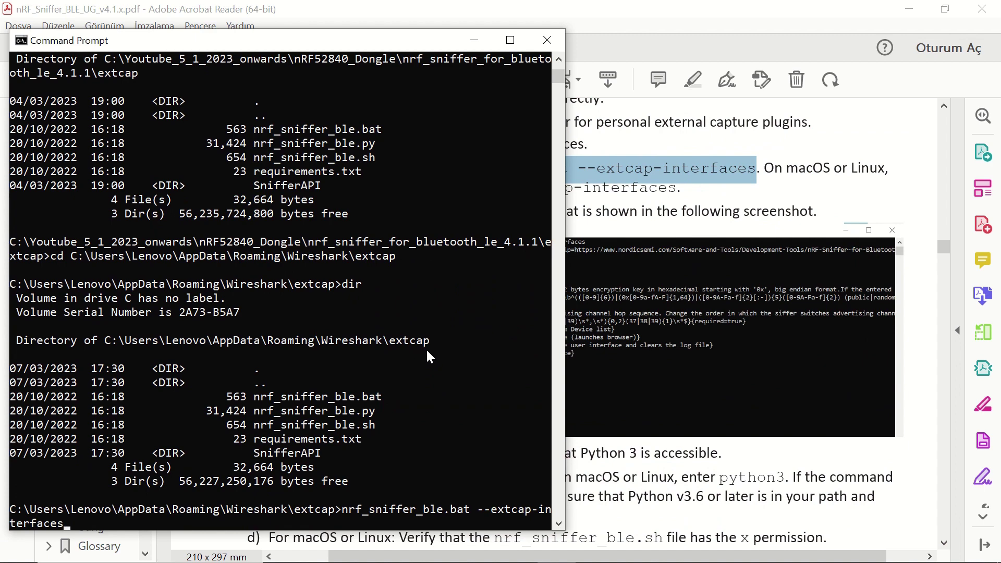
{"action": "key", "text": "Return"}
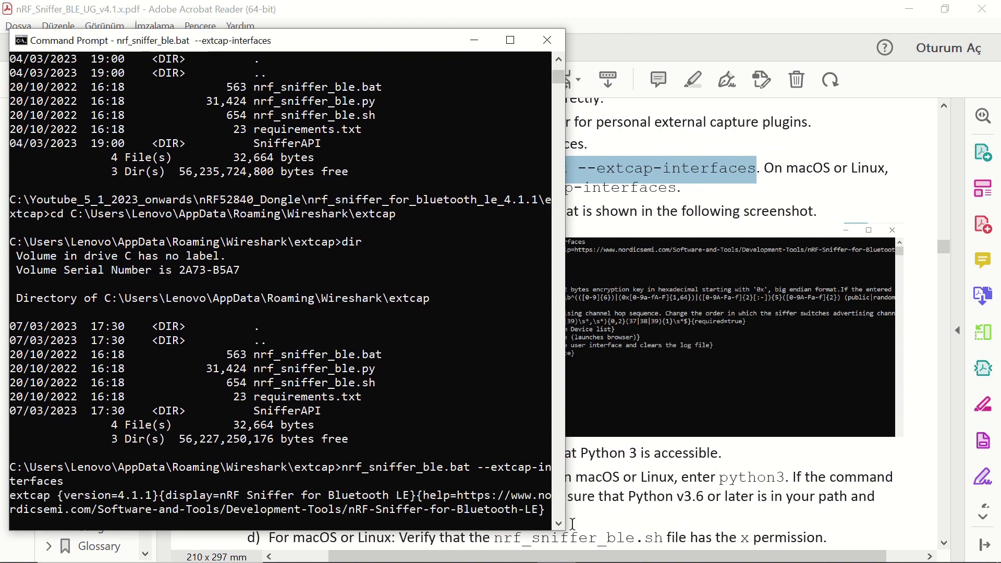
{"action": "left_click_drag", "start_coordinate": [565, 529], "coordinate": [854, 403]}
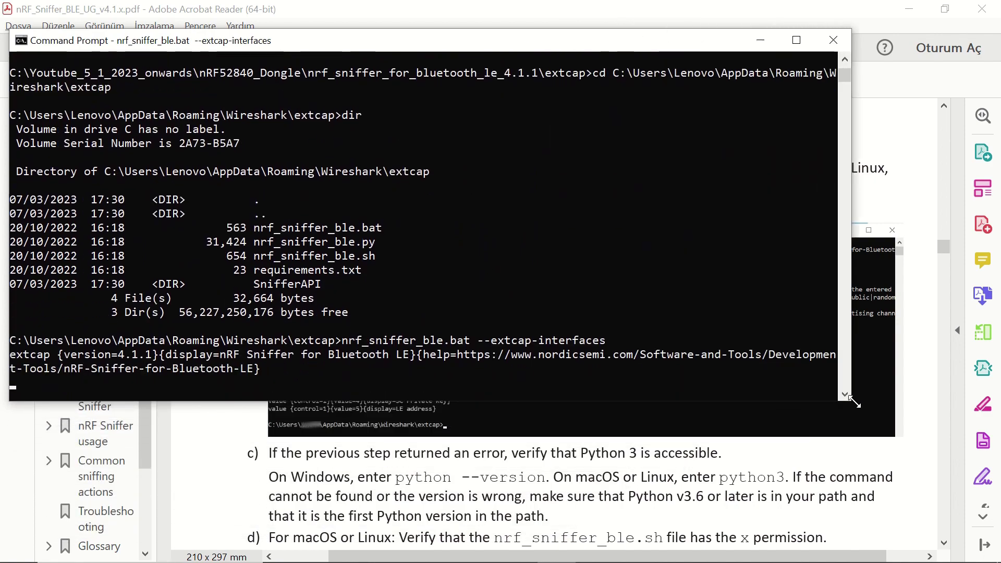
{"action": "left_click_drag", "start_coordinate": [851, 206], "coordinate": [916, 205]}
{"action": "scroll", "coordinate": [478, 293], "scroll_direction": "up", "scroll_amount": 3}
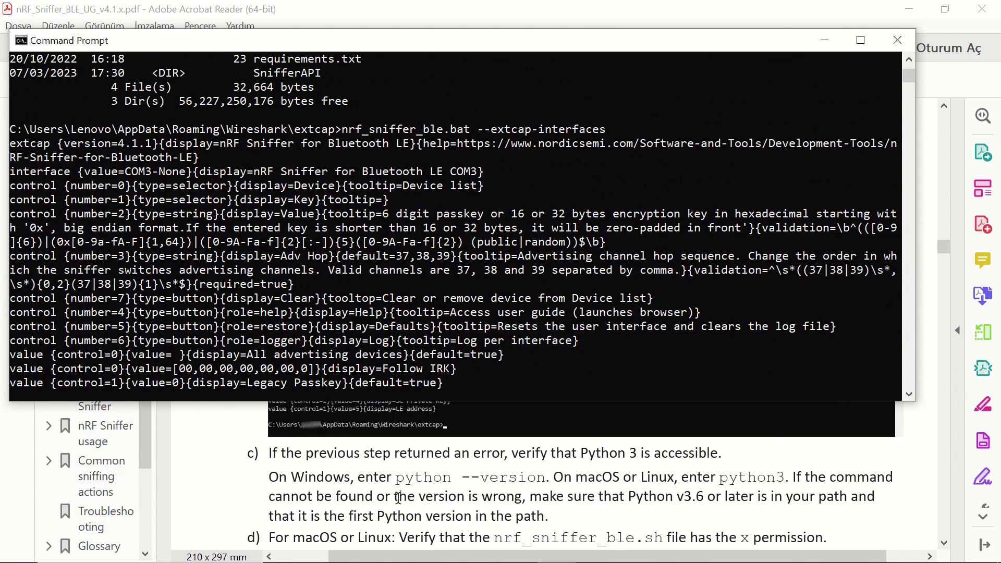
- Highlight the guide's sentences about the expected output string and refreshing interfaces
{"action": "left_click", "coordinate": [423, 503]}
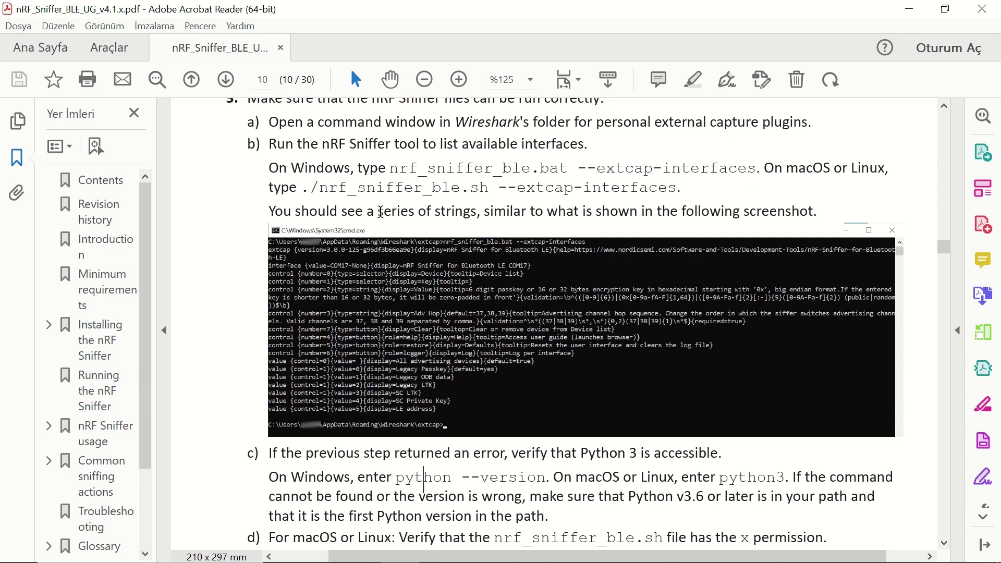
{"action": "left_click_drag", "start_coordinate": [379, 212], "coordinate": [767, 210]}
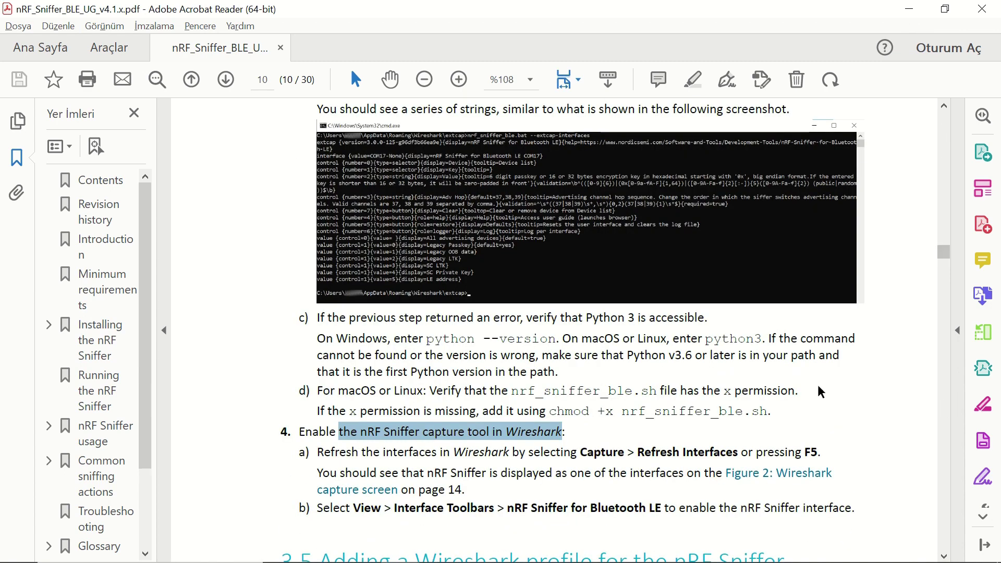
{"action": "scroll", "coordinate": [794, 389], "scroll_direction": "down", "scroll_amount": 2}
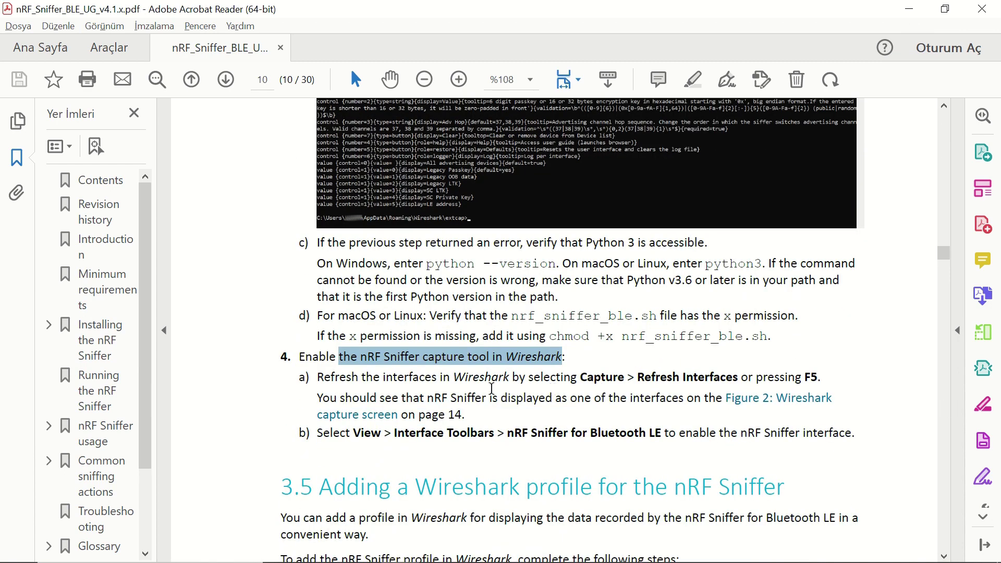
{"action": "left_click_drag", "start_coordinate": [384, 378], "coordinate": [507, 383]}
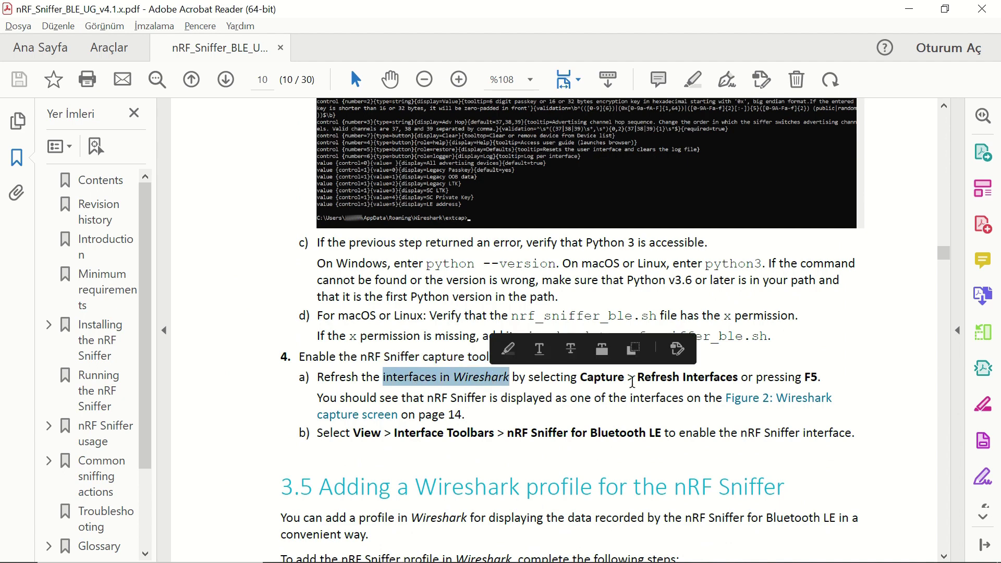
- Close About Wireshark and refresh the capture interfaces to list nRF Sniffer for Bluetooth LE COM3
{"action": "left_click", "coordinate": [529, 552]}
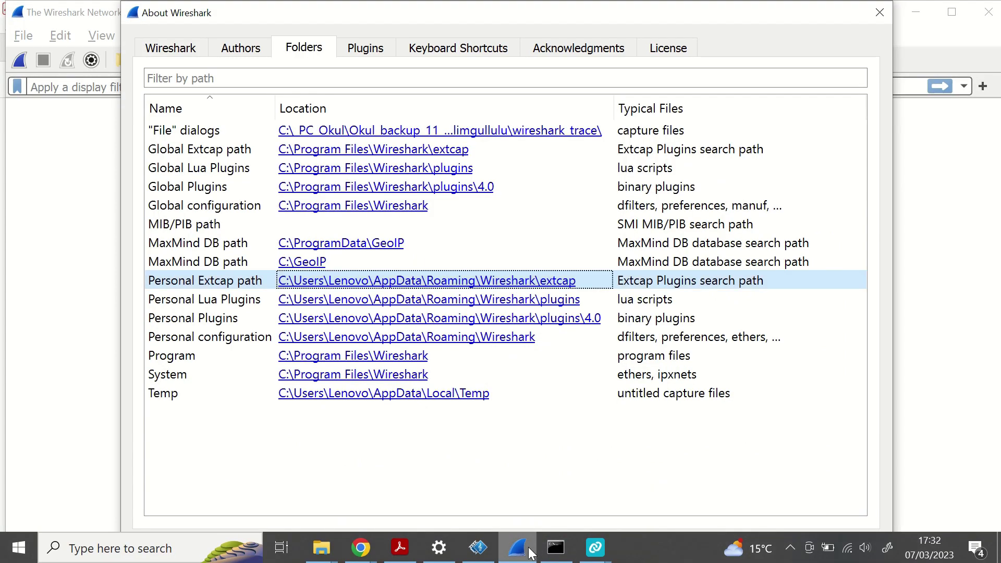
{"action": "left_click", "coordinate": [880, 14]}
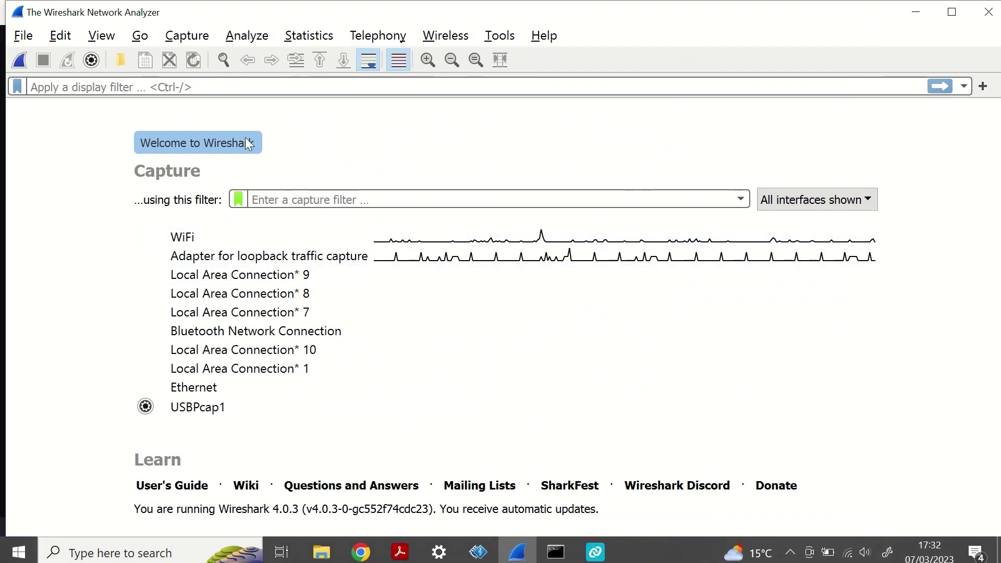
{"action": "left_click", "coordinate": [188, 36]}
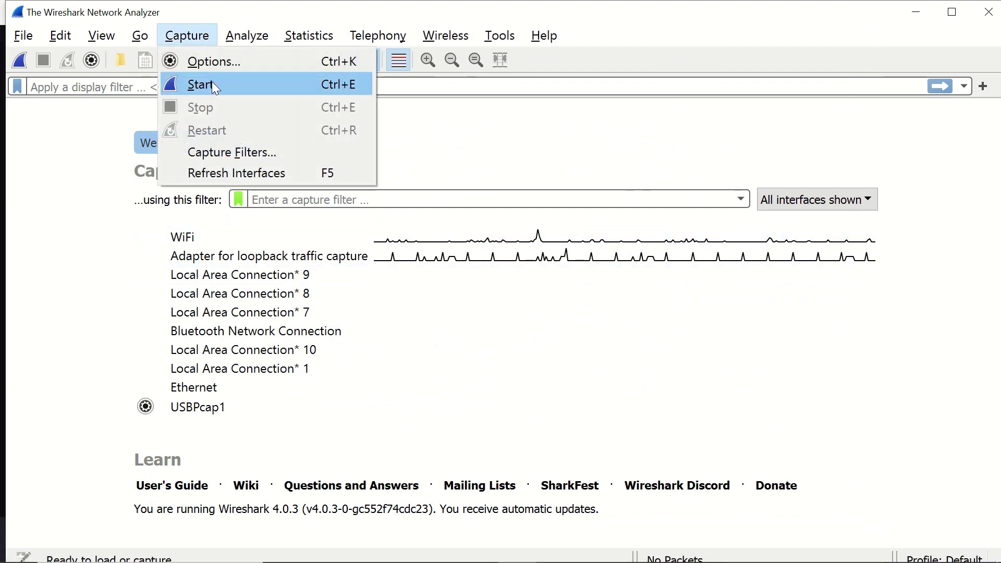
{"action": "left_click", "coordinate": [219, 179]}
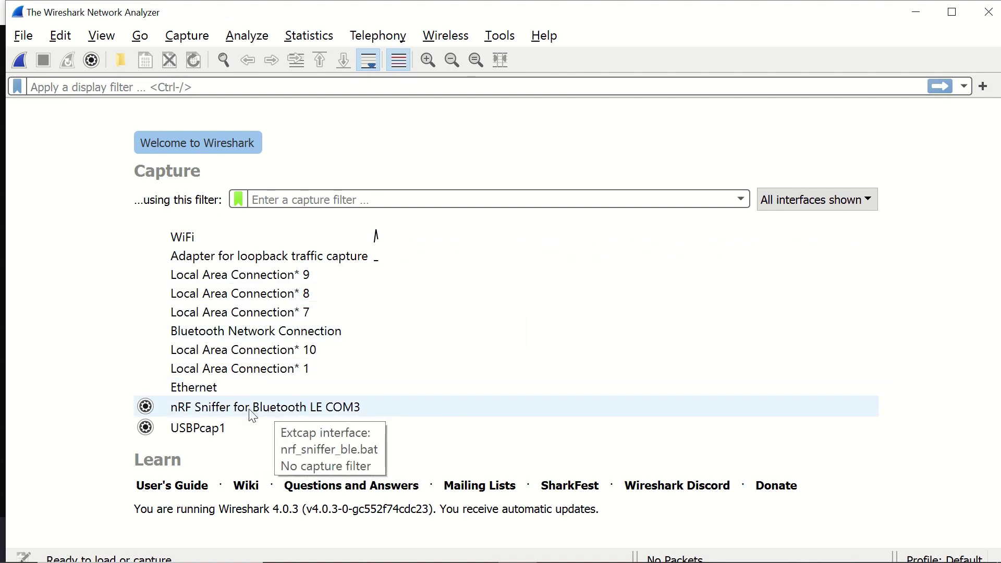
{"action": "key", "text": "alt+Tab"}
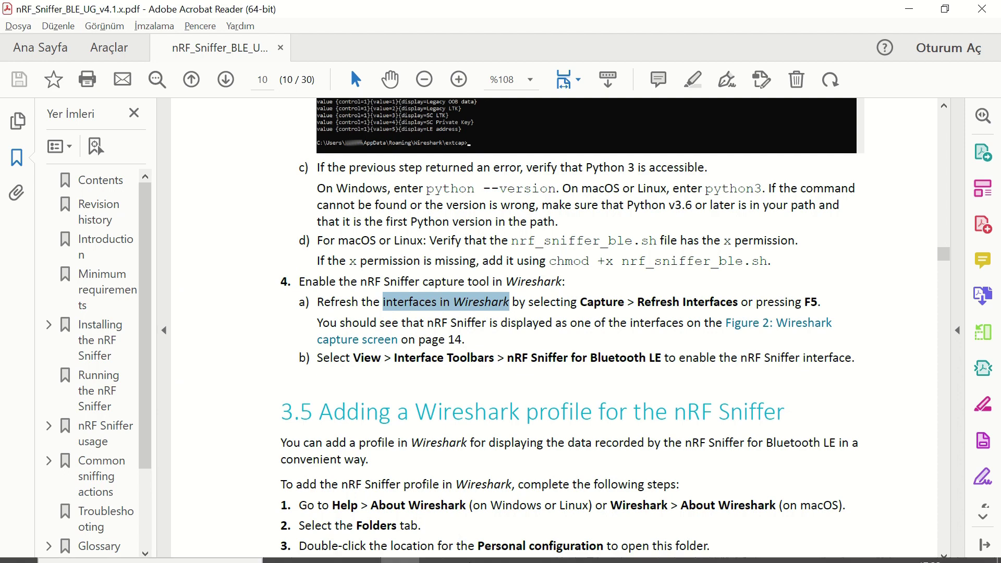
- Enable the nRF Sniffer for Bluetooth LE interface toolbar under View > Interface Toolbars
{"action": "left_click", "coordinate": [517, 548]}
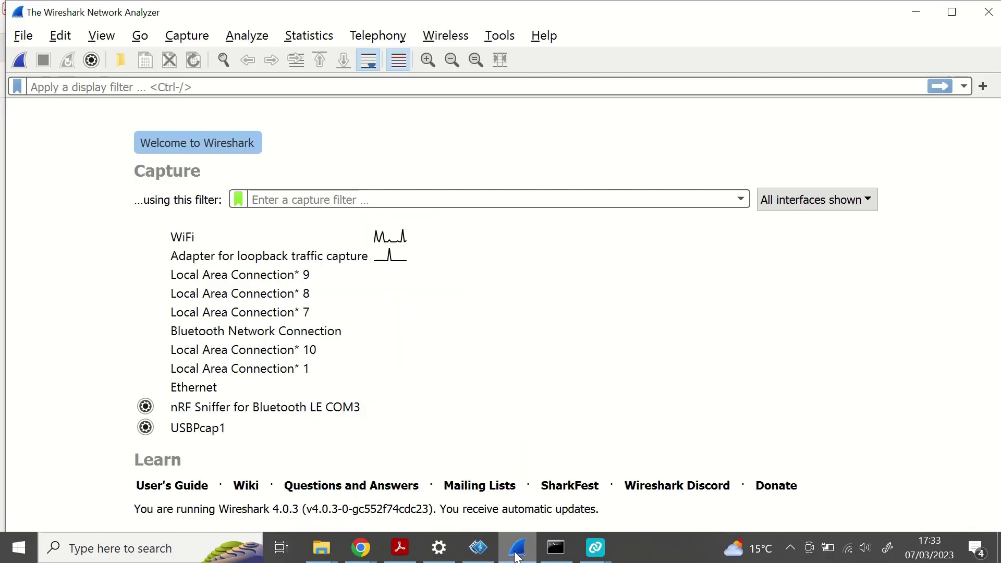
{"action": "left_click", "coordinate": [110, 38]}
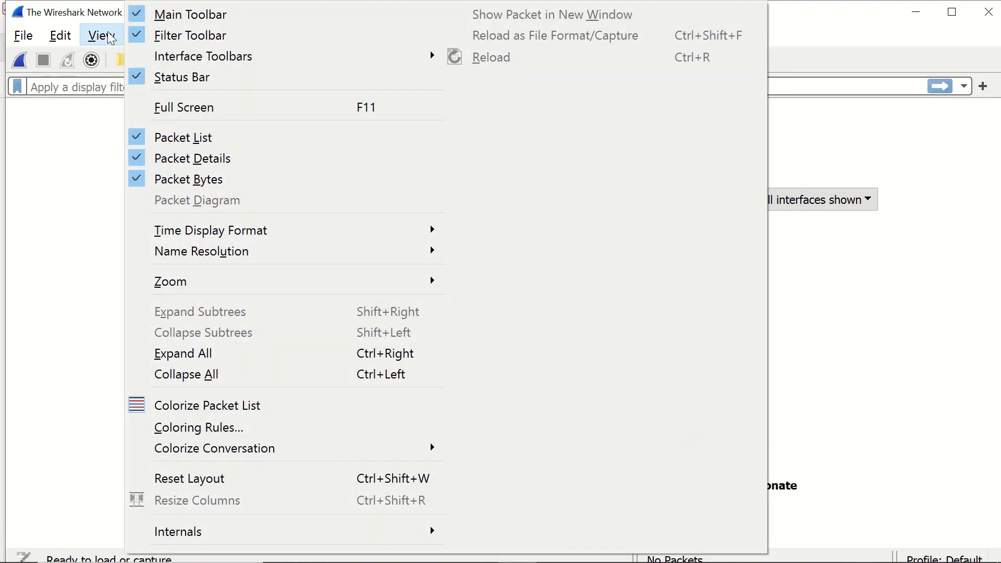
{"action": "mouse_move", "coordinate": [204, 56]}
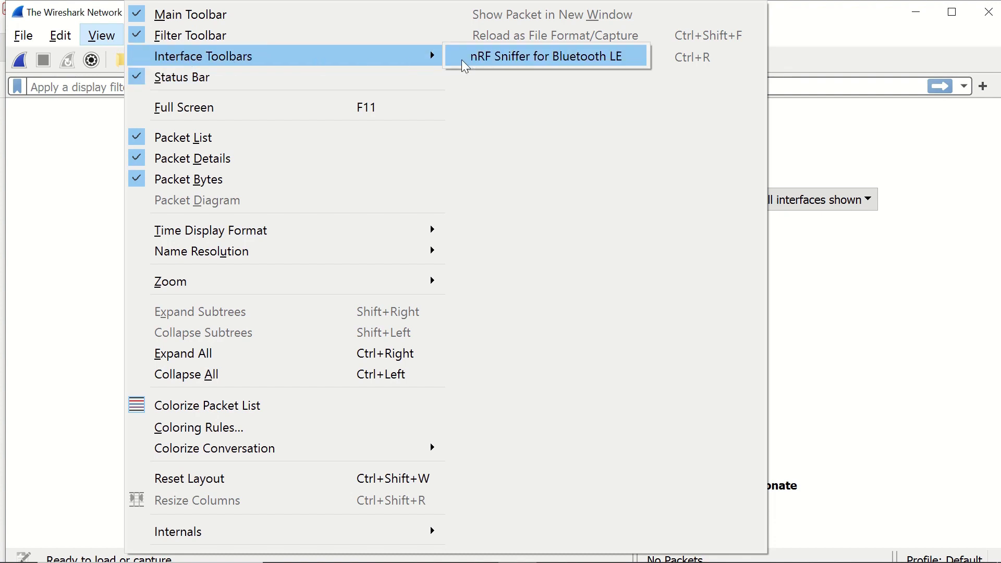
{"action": "left_click", "coordinate": [463, 61]}
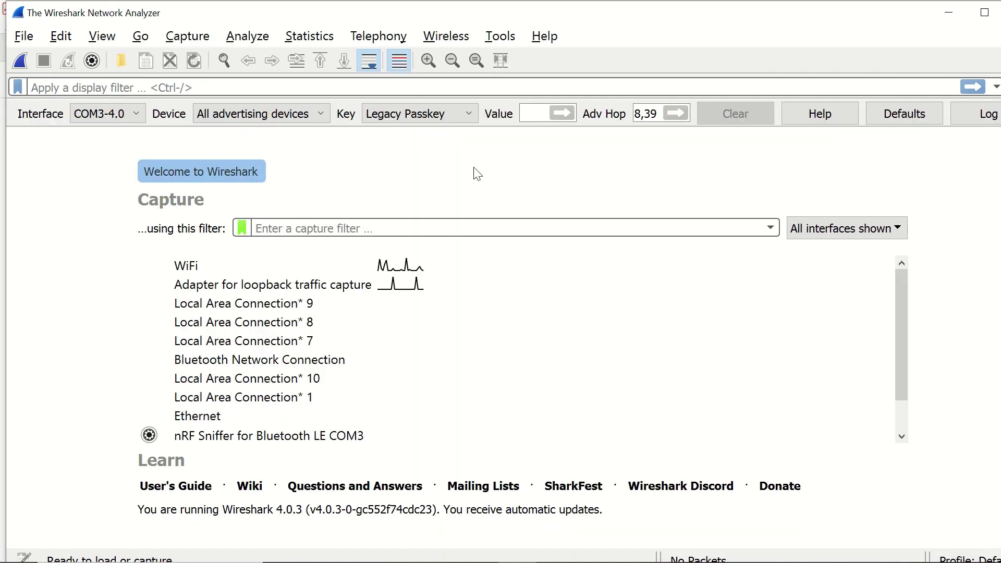
{"action": "left_click", "coordinate": [400, 550]}
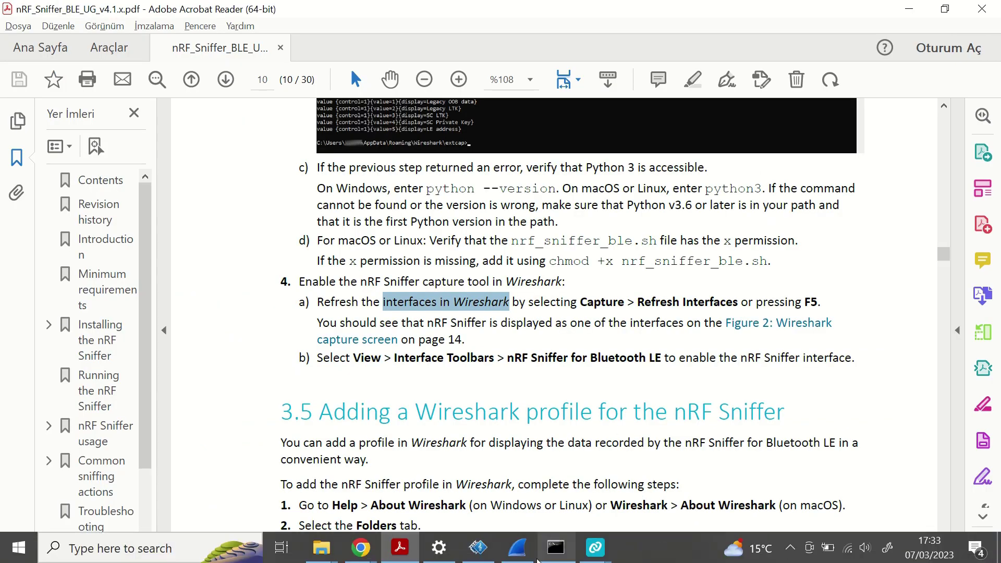
{"action": "left_click", "coordinate": [532, 551]}
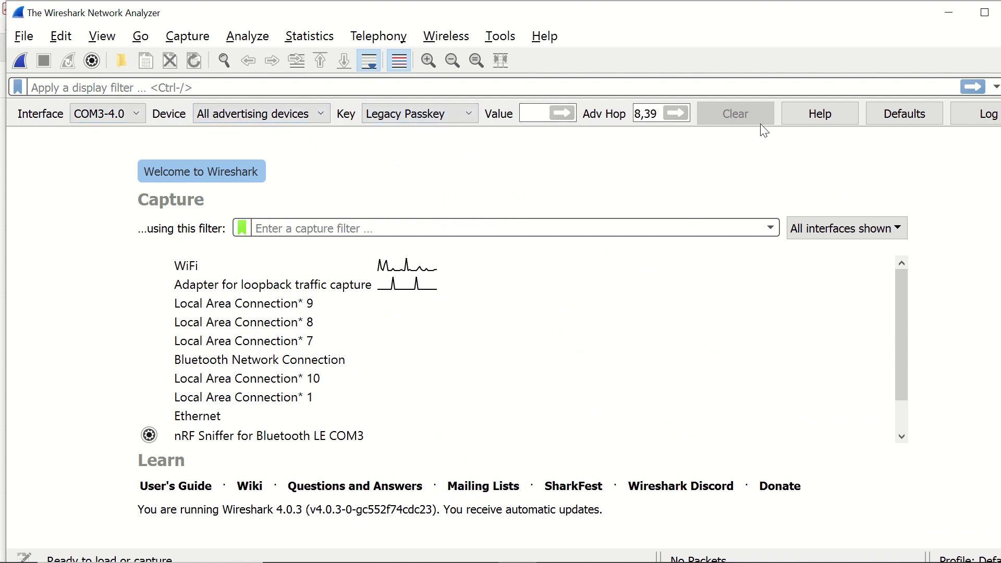
{"action": "key", "text": "alt+Tab"}
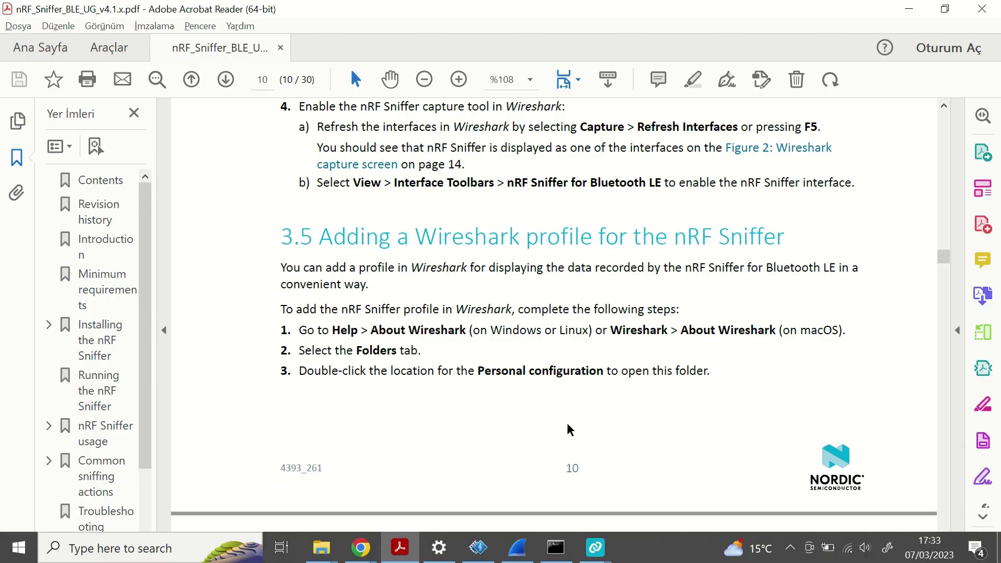
{"action": "scroll", "coordinate": [568, 431], "scroll_direction": "down", "scroll_amount": 3}
{"action": "scroll", "coordinate": [583, 406], "scroll_direction": "down", "scroll_amount": 2}
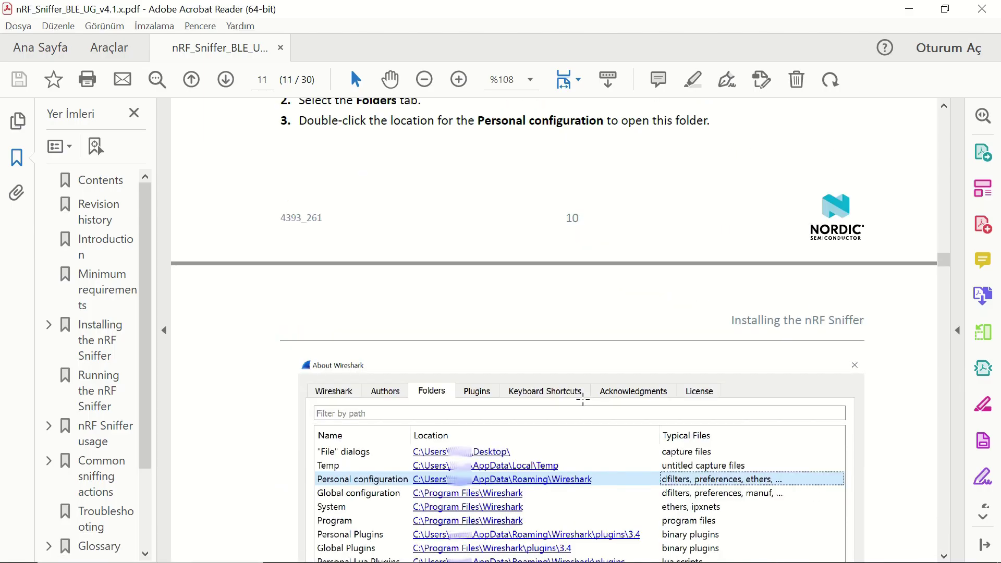
{"action": "scroll", "coordinate": [584, 401], "scroll_direction": "down", "scroll_amount": 2}
{"action": "scroll", "coordinate": [584, 402], "scroll_direction": "down", "scroll_amount": 3}
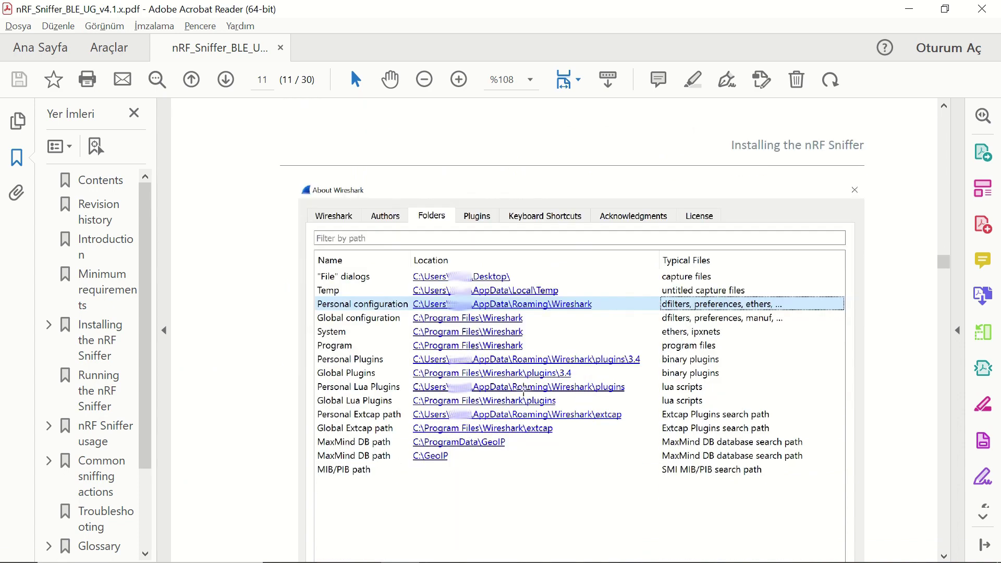
{"action": "scroll", "coordinate": [520, 315], "scroll_direction": "down", "scroll_amount": 1}
{"action": "scroll", "coordinate": [520, 315], "scroll_direction": "down", "scroll_amount": 3}
{"action": "scroll", "coordinate": [520, 315], "scroll_direction": "down", "scroll_amount": 5}
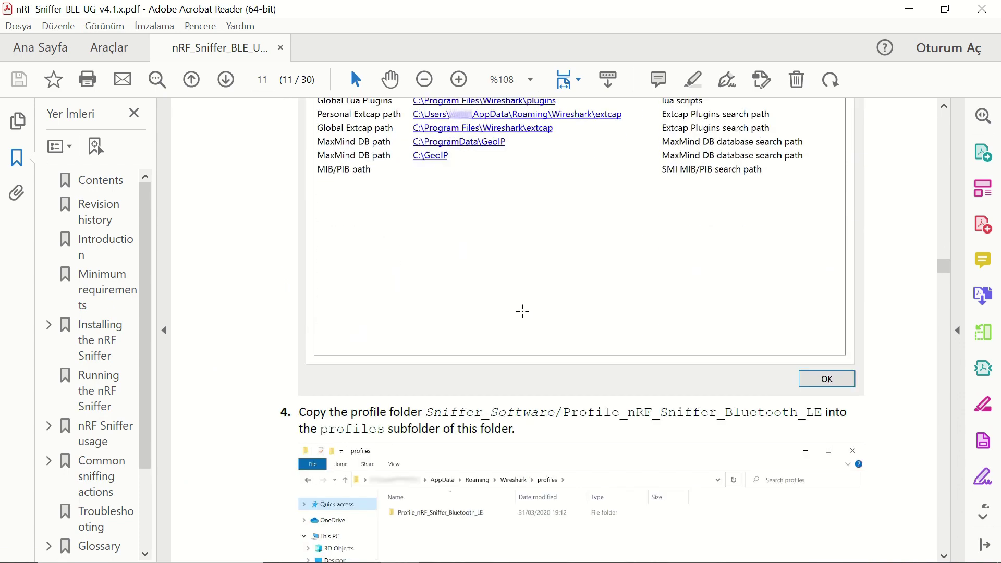
{"action": "scroll", "coordinate": [523, 310], "scroll_direction": "down", "scroll_amount": 3}
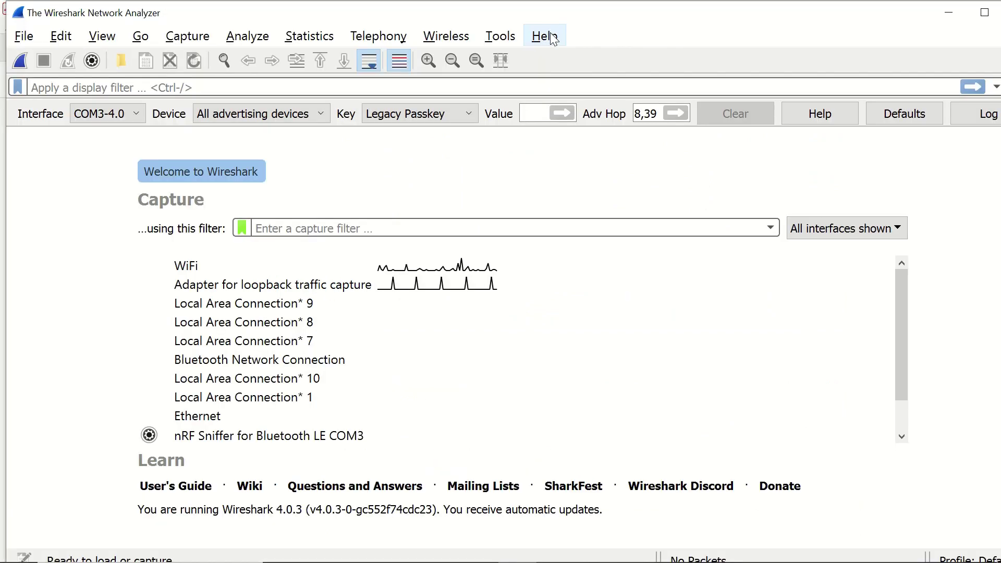
- Open the Roaming\Wireshark personal configuration folder from About Wireshark's Folders tab
{"action": "left_click", "coordinate": [553, 39]}
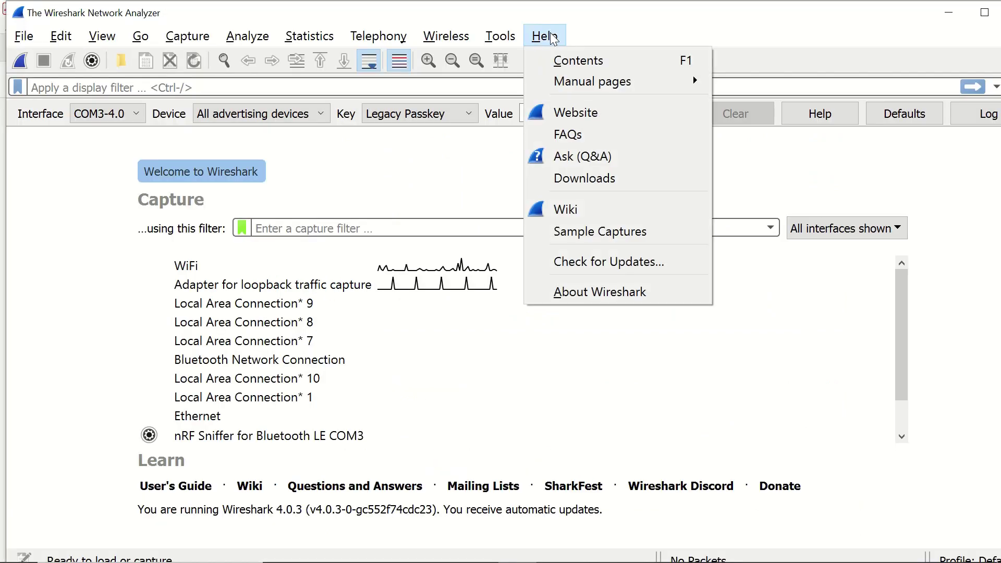
{"action": "left_click", "coordinate": [586, 292]}
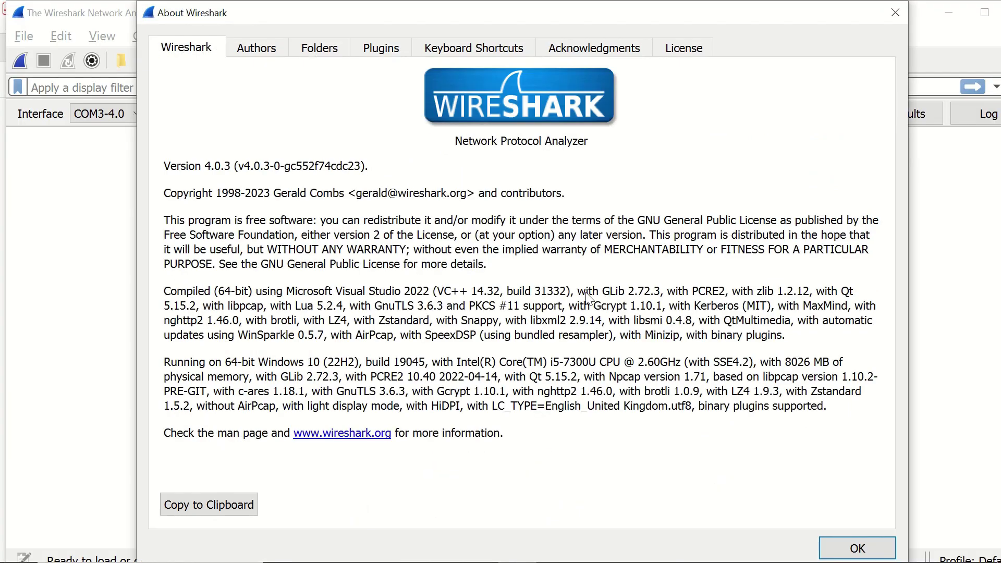
{"action": "left_click", "coordinate": [319, 46]}
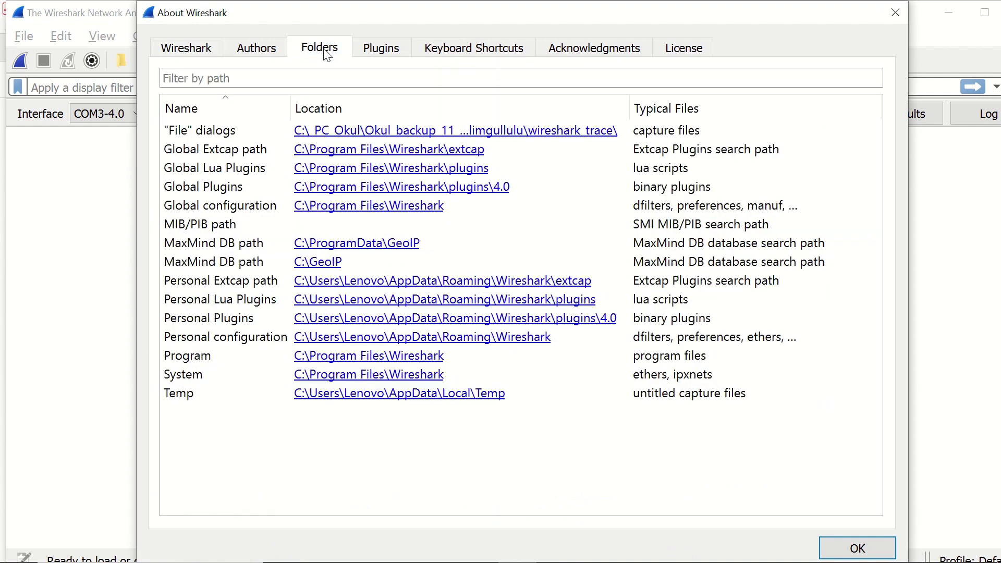
{"action": "left_click", "coordinate": [344, 344]}
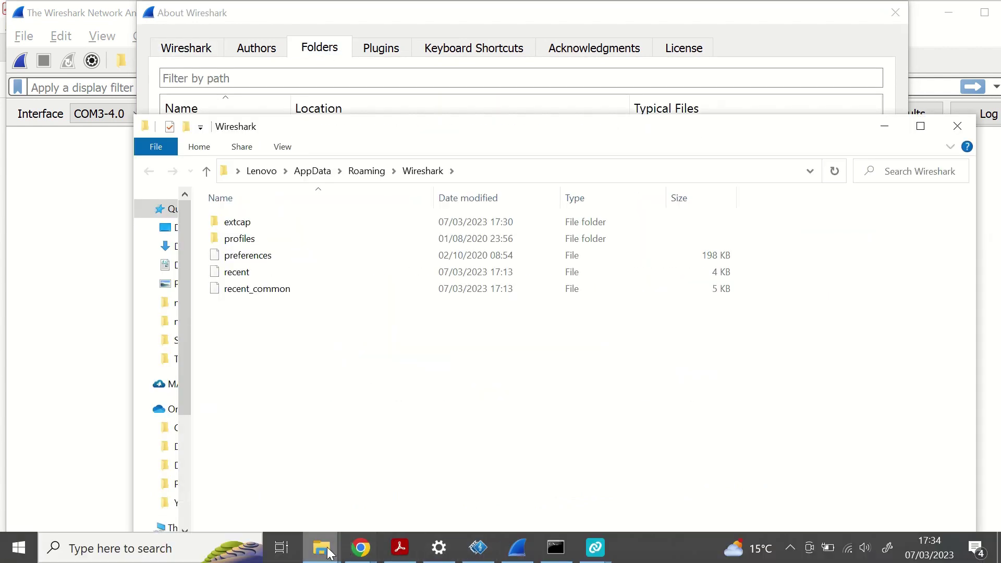
- Copy the Profile_nRF_Sniffer_Bluetooth_LE folder in File Explorer
{"action": "left_click", "coordinate": [401, 550]}
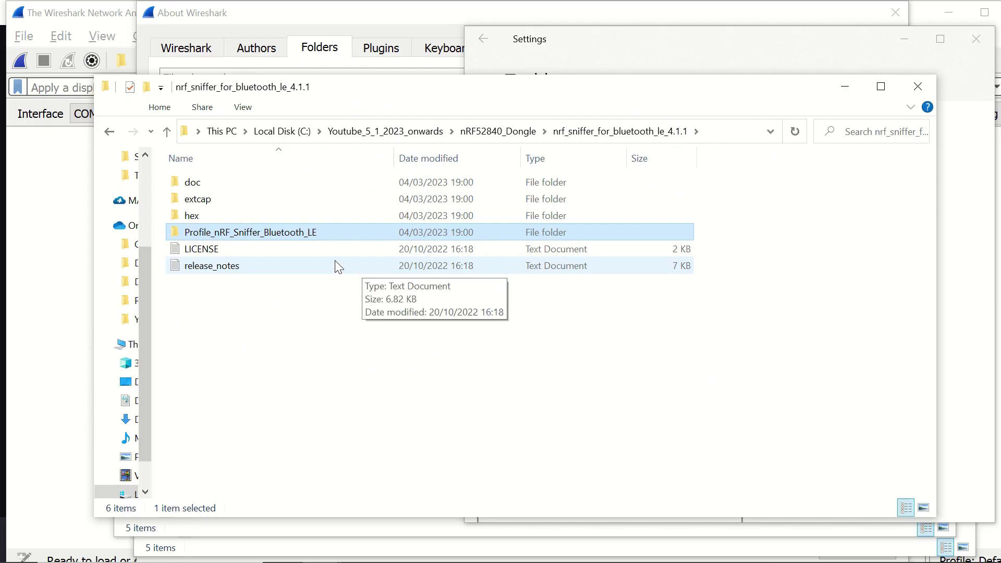
{"action": "right_click", "coordinate": [317, 236]}
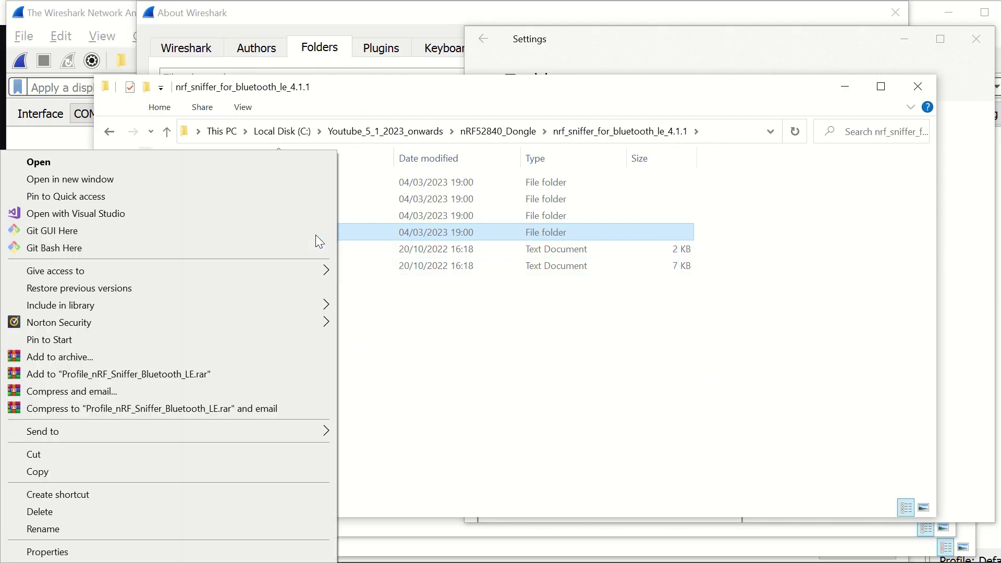
{"action": "left_click", "coordinate": [253, 472]}
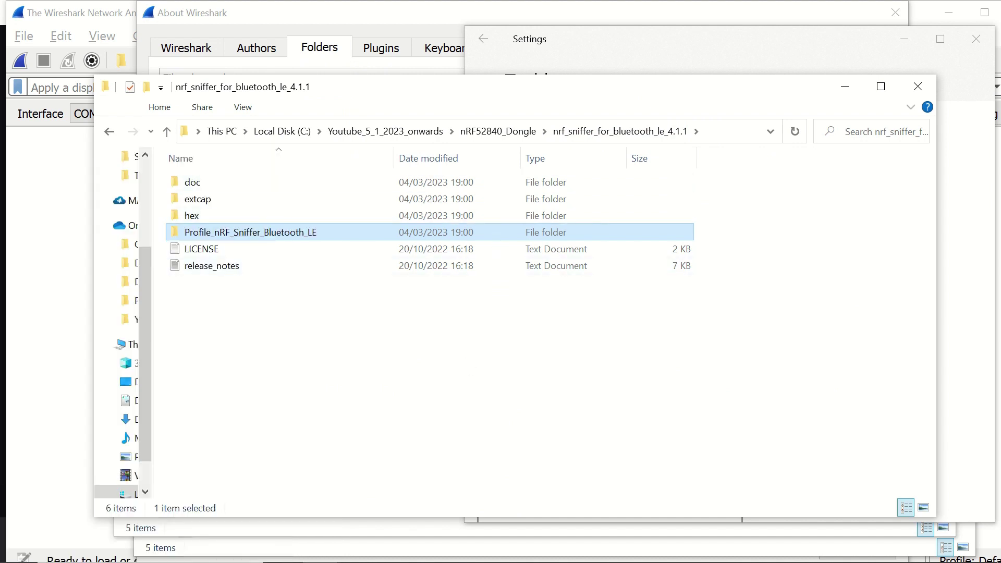
- Paste the folder into the Roaming Wireshark profiles folder and return to the user guide
{"action": "left_click", "coordinate": [322, 549]}
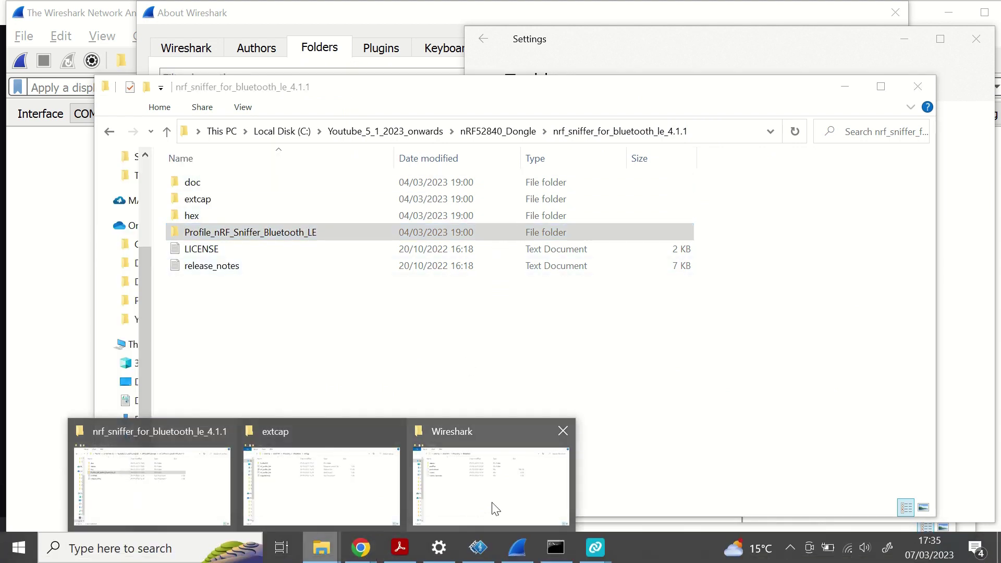
{"action": "left_click", "coordinate": [497, 509]}
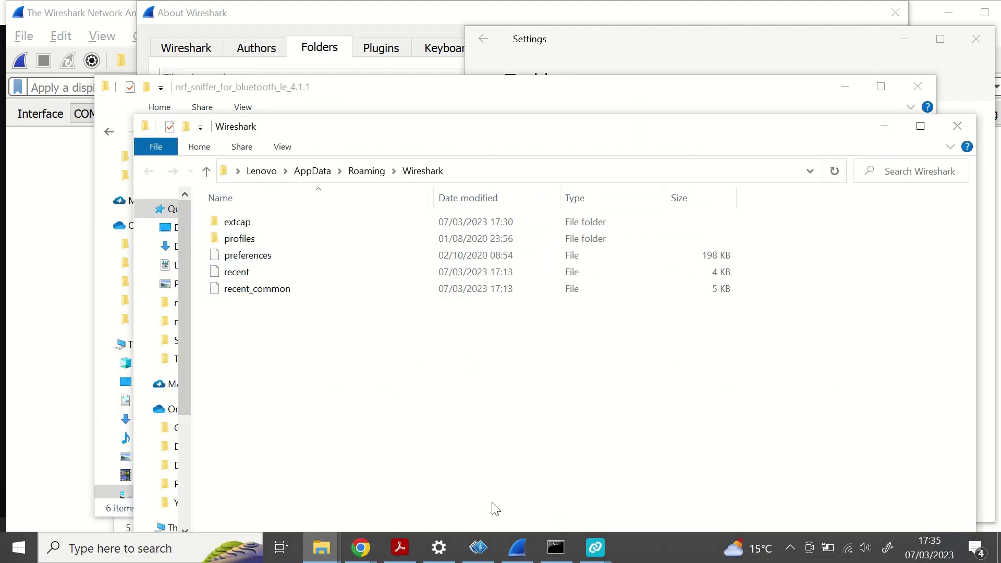
{"action": "double_click", "coordinate": [300, 239]}
{"action": "right_click", "coordinate": [306, 300]}
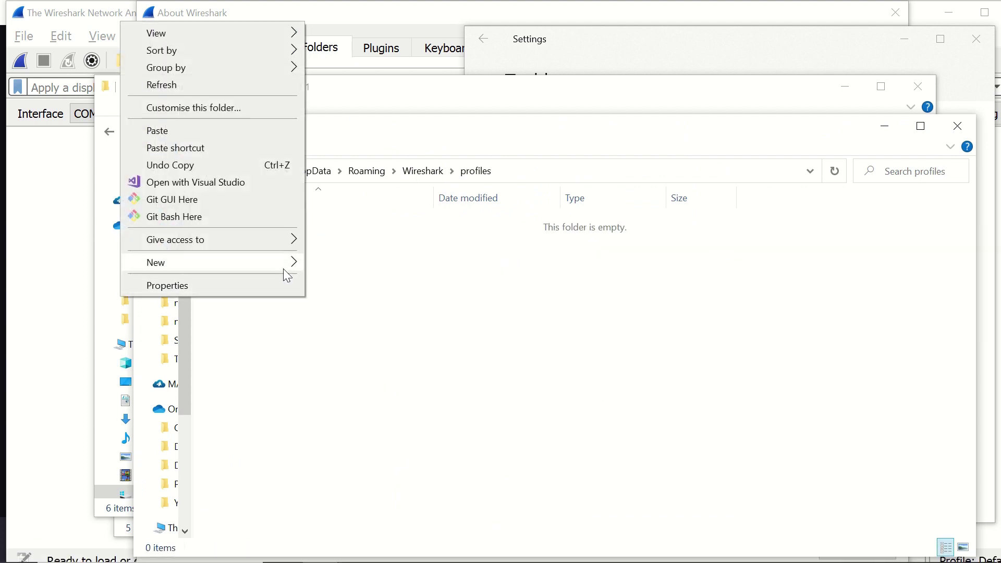
{"action": "left_click", "coordinate": [237, 133]}
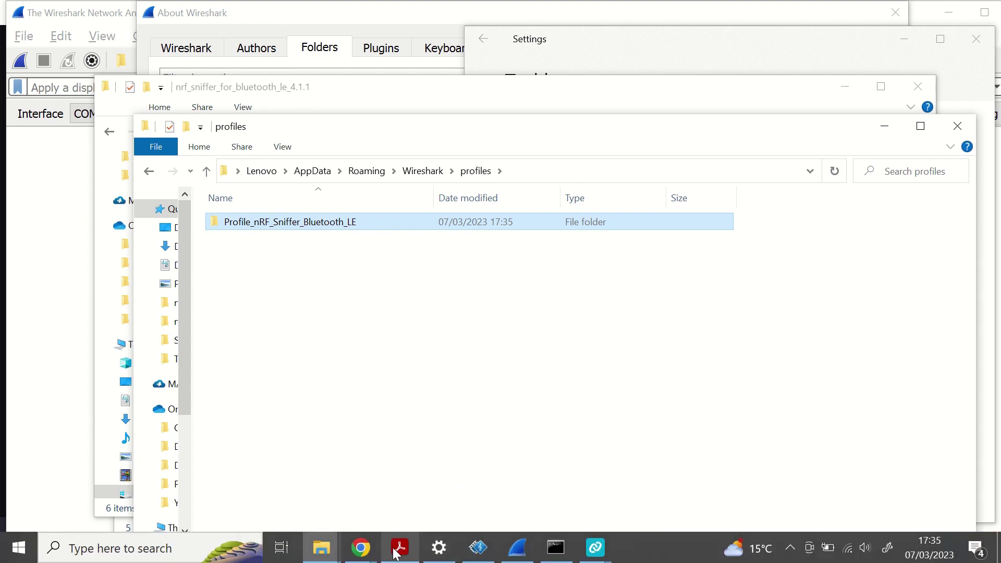
{"action": "left_click", "coordinate": [397, 551]}
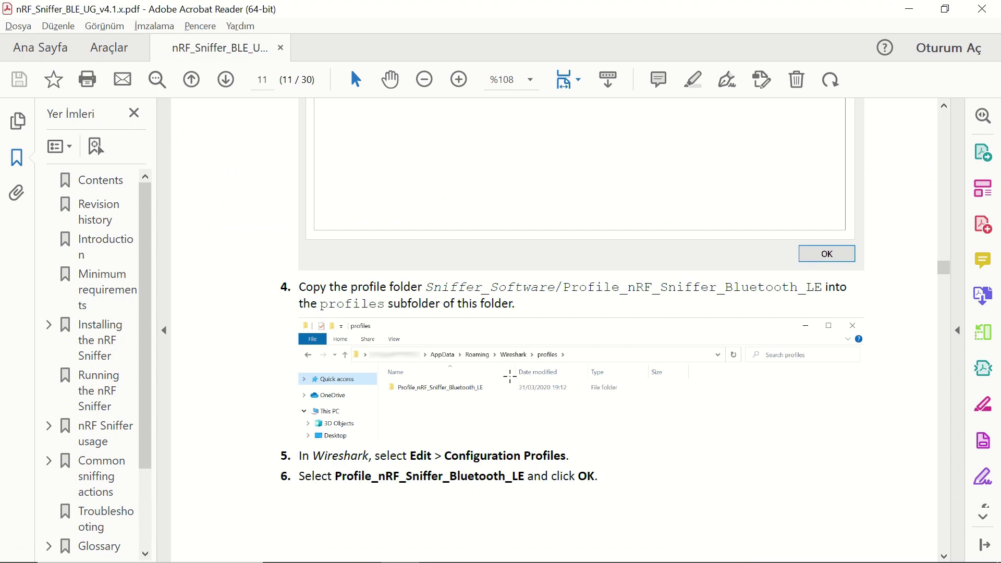
{"action": "scroll", "coordinate": [509, 377], "scroll_direction": "up", "scroll_amount": 2, "text": "ctrl"}
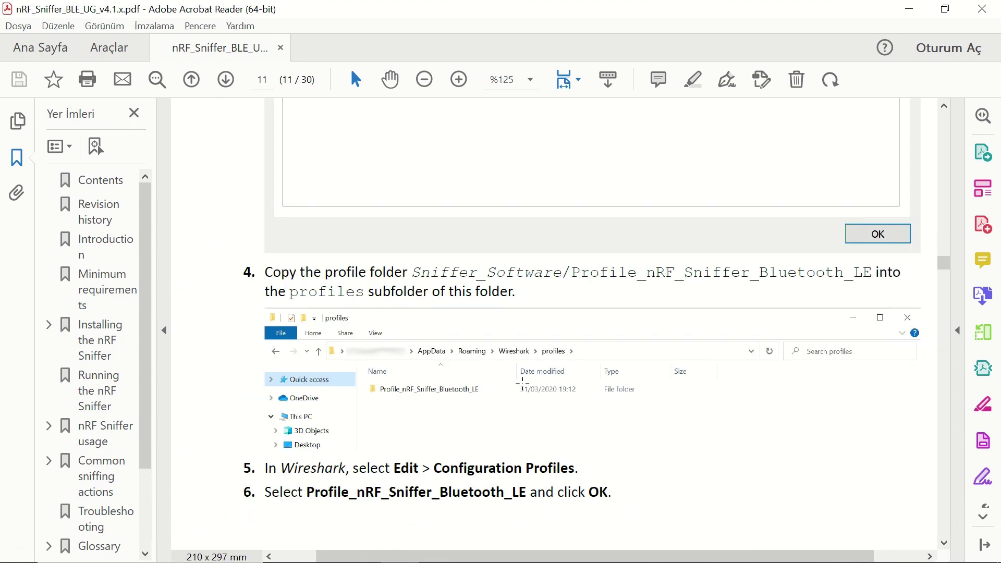
- Close About Wireshark and select Profile_nRF_Sniffer_Bluetooth_LE in Configuration Profiles
{"action": "left_click", "coordinate": [519, 554]}
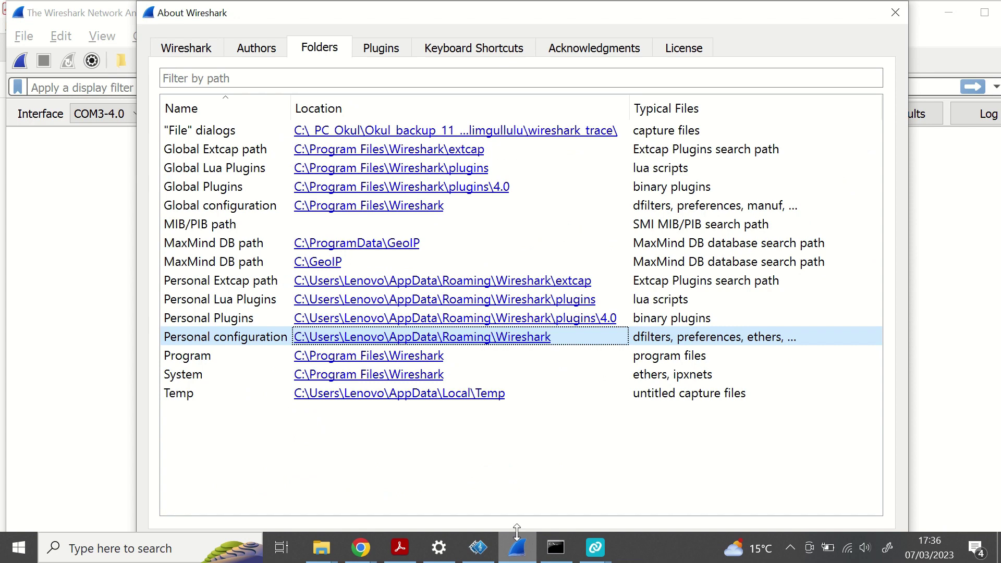
{"action": "left_click", "coordinate": [897, 11]}
{"action": "left_click", "coordinate": [61, 40]}
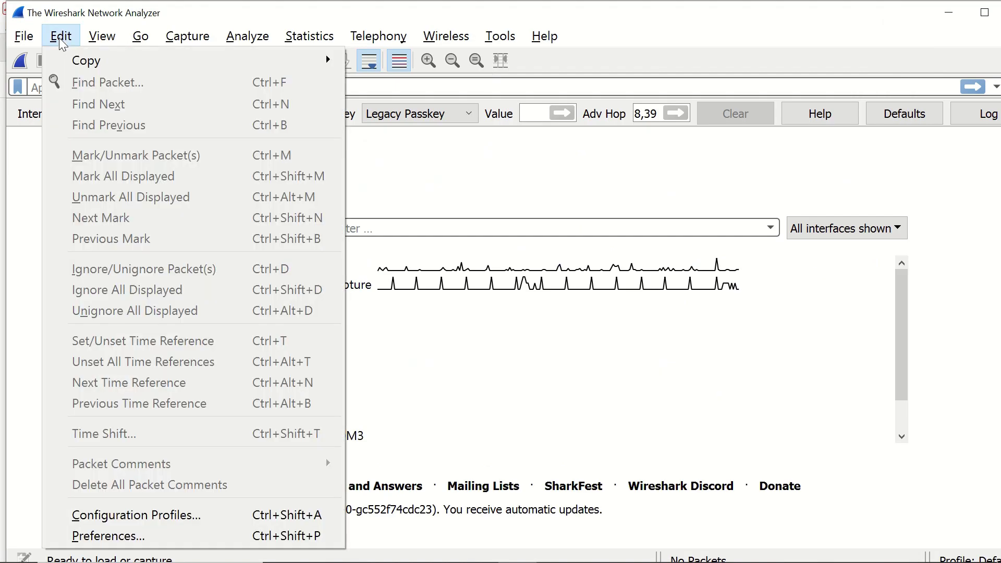
{"action": "left_click", "coordinate": [95, 518]}
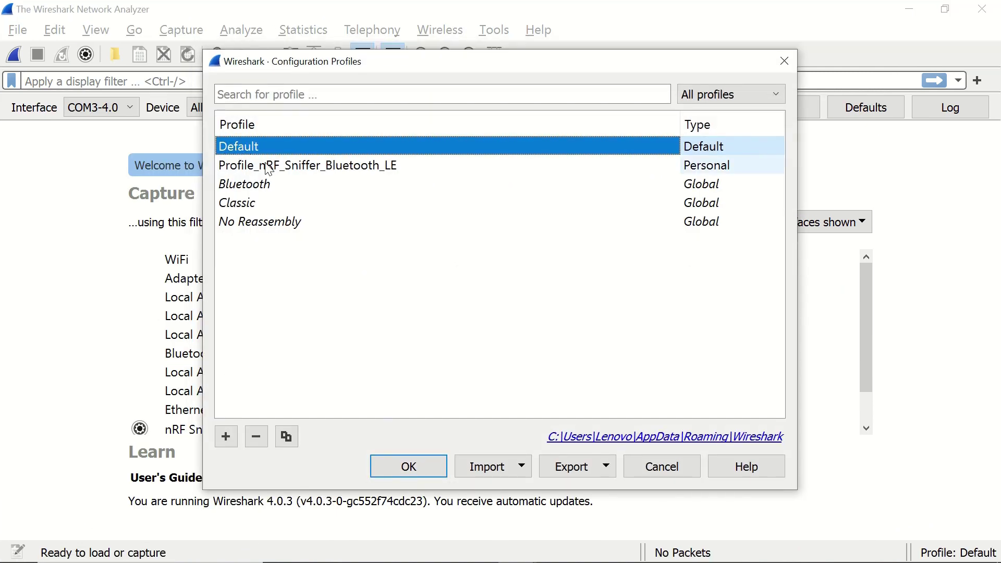
{"action": "left_click", "coordinate": [274, 167]}
{"action": "left_click", "coordinate": [432, 467]}
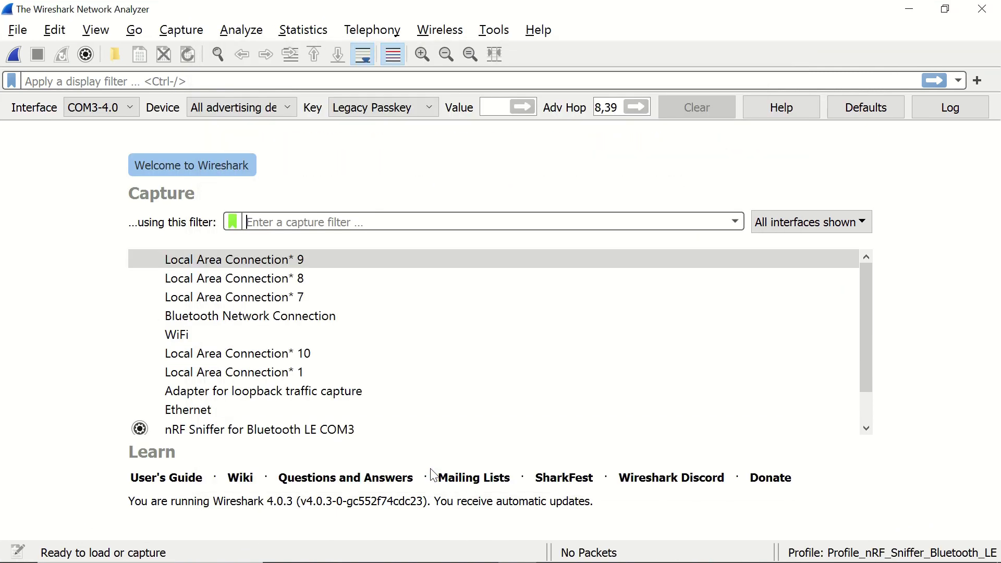
- Bring up the user guide's chapter 4, Running the nRF Sniffer
{"action": "left_click", "coordinate": [336, 552]}
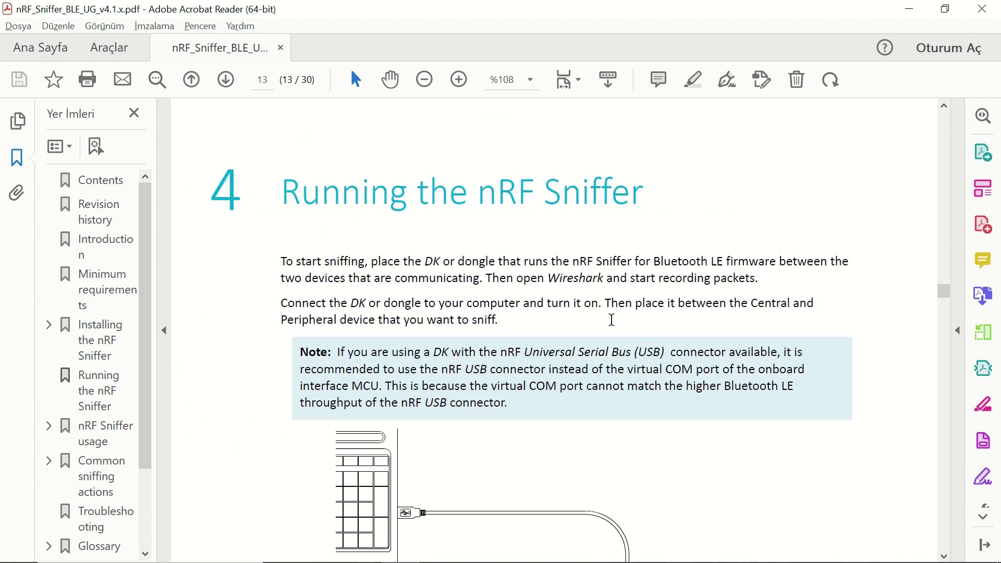
{"action": "scroll", "coordinate": [613, 326], "scroll_direction": "down", "scroll_amount": 3}
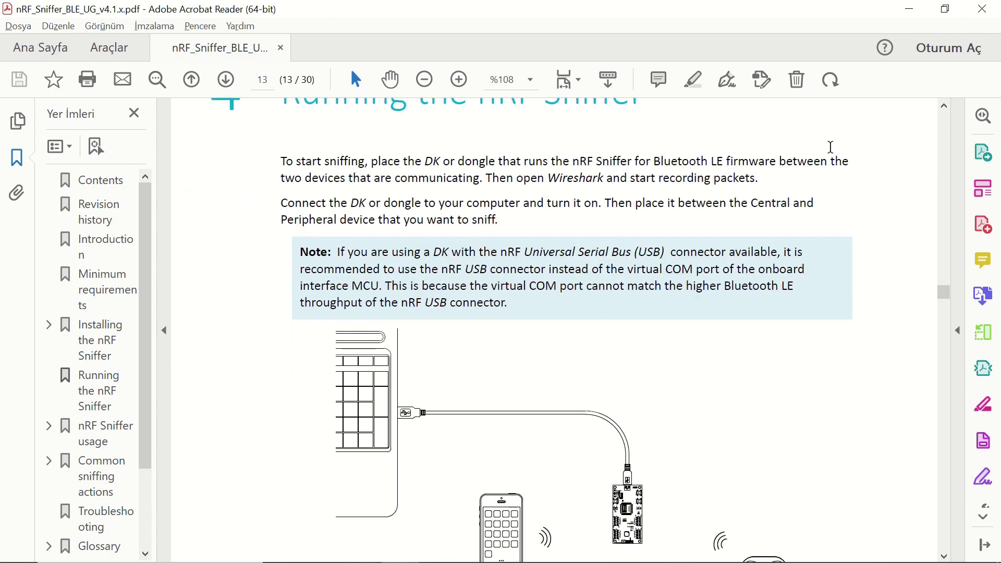
{"action": "scroll", "coordinate": [532, 183], "scroll_direction": "down", "scroll_amount": 1}
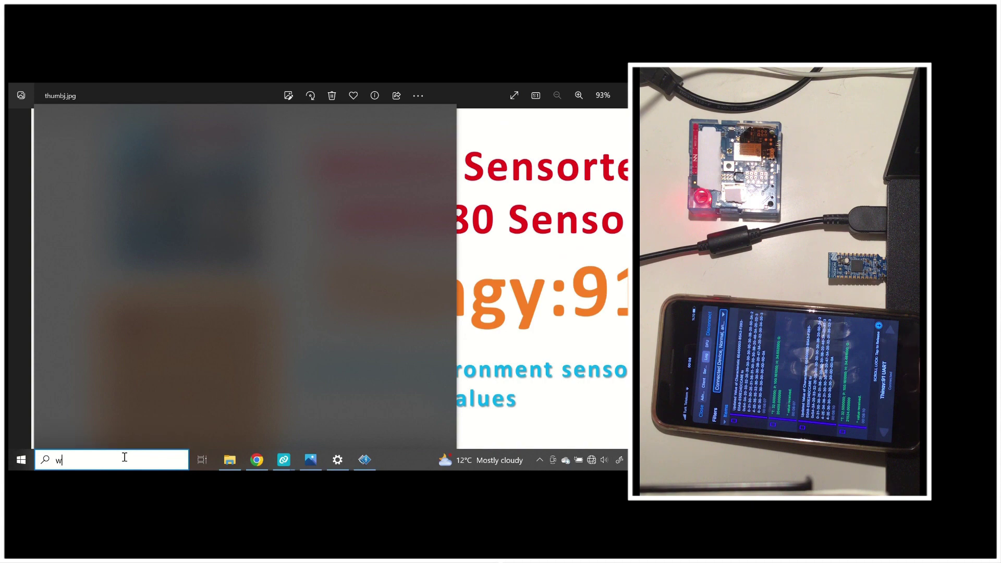
{"action": "type", "text": "ire"}
- Launch Wireshark and start capturing on nRF Sniffer for Bluetooth LE COM3
{"action": "key", "text": "Return"}
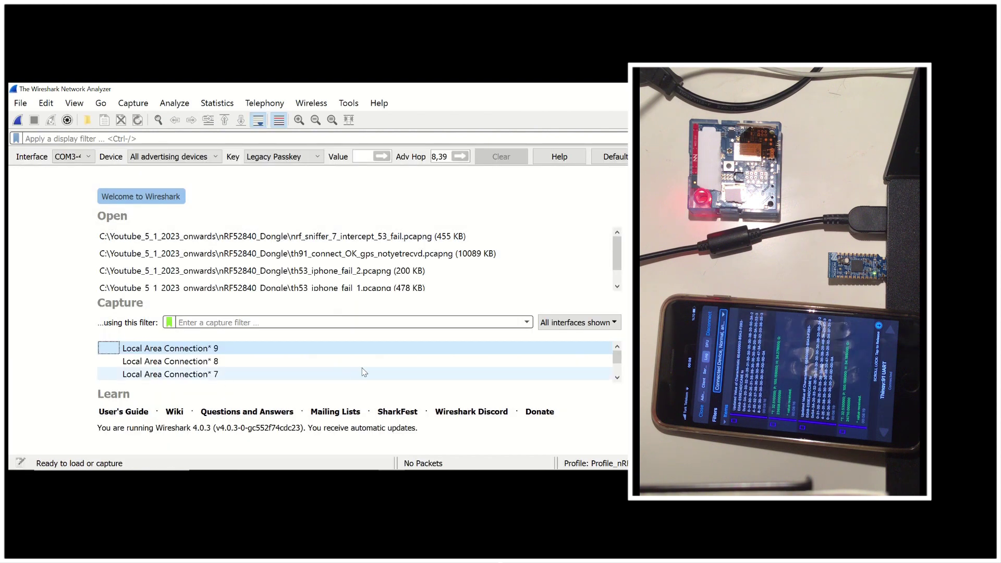
{"action": "scroll", "coordinate": [454, 363], "scroll_direction": "down", "scroll_amount": 3}
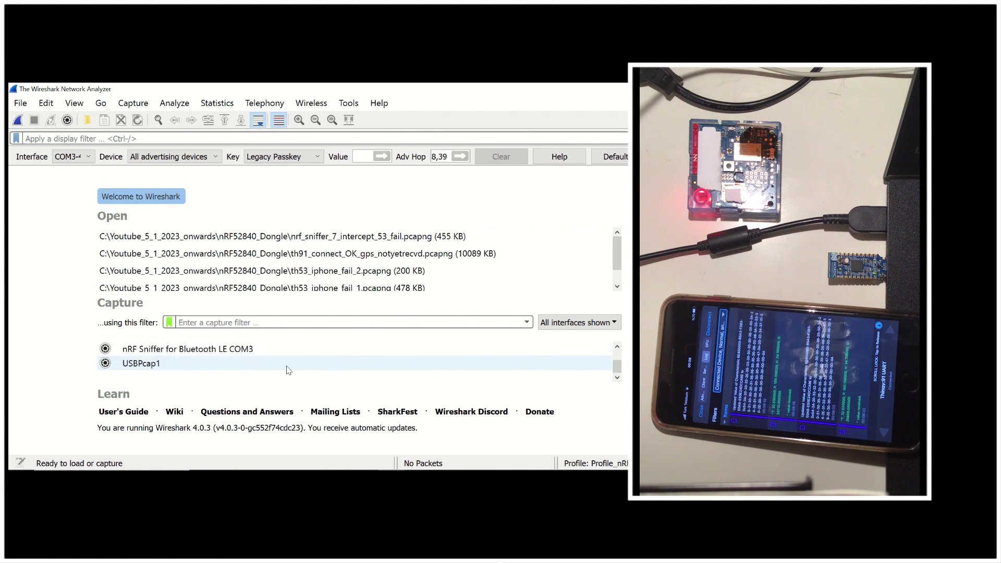
{"action": "left_click", "coordinate": [197, 353]}
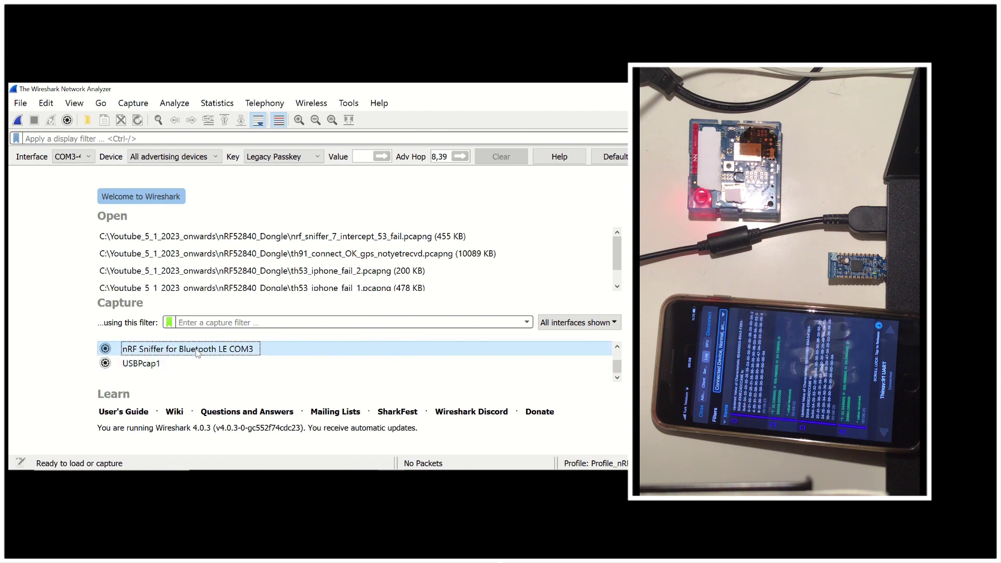
{"action": "double_click", "coordinate": [198, 352]}
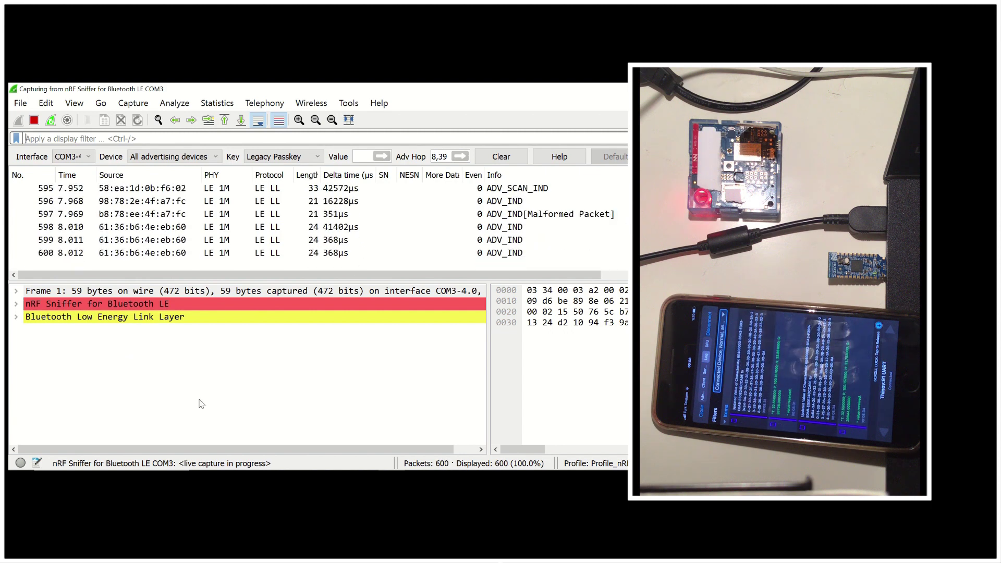
- Check the Bluetooth & other devices settings, then show the advertising Device list
{"action": "left_click", "coordinate": [123, 462]}
{"action": "type", "text": "bl"}
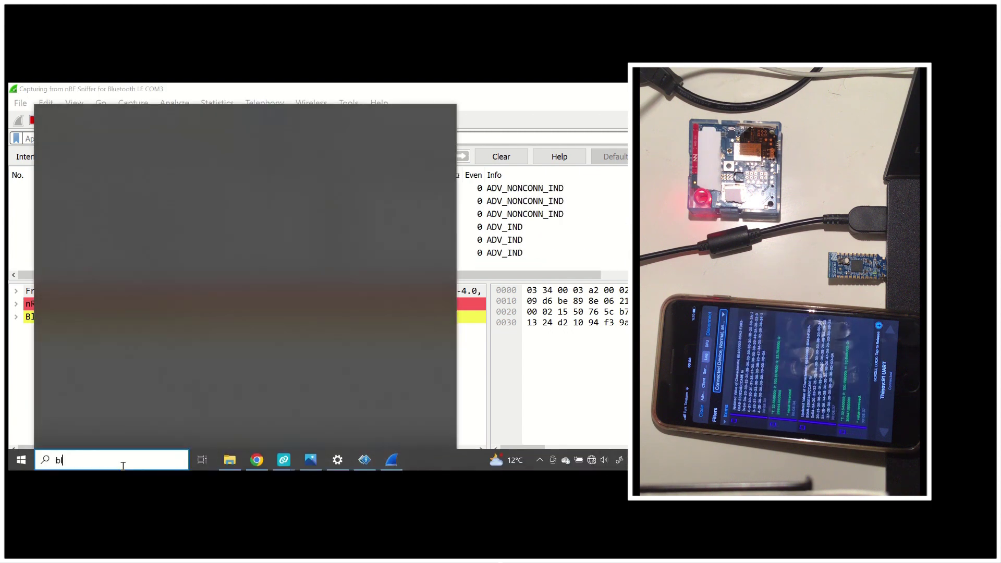
{"action": "type", "text": "ue"}
{"action": "key", "text": "Return"}
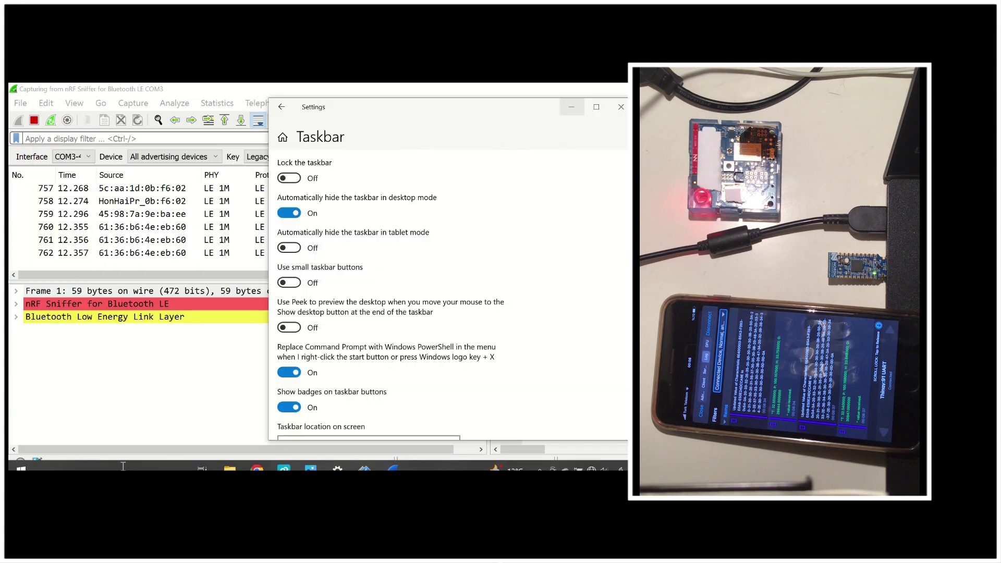
{"action": "left_click", "coordinate": [571, 110]}
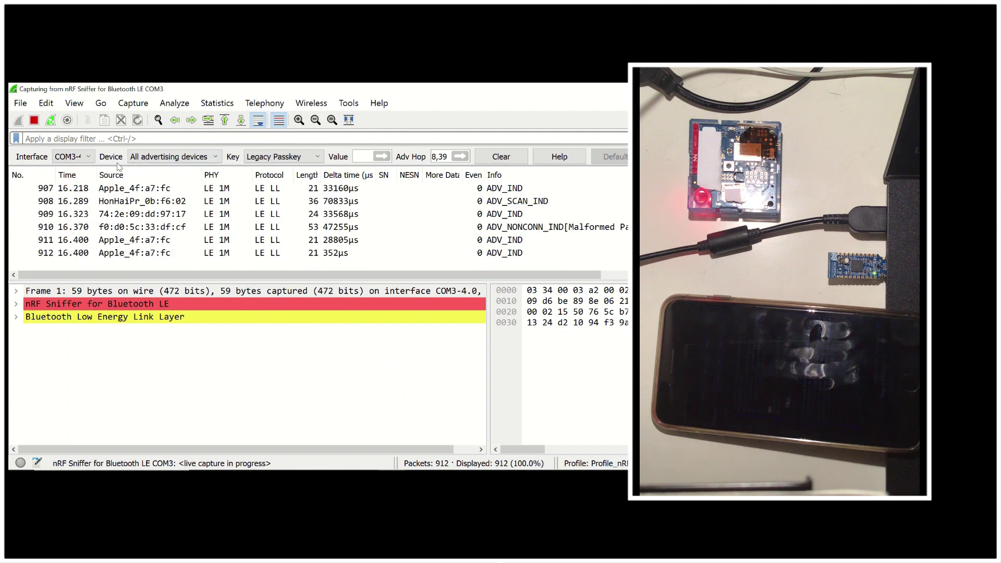
{"action": "left_click", "coordinate": [152, 157]}
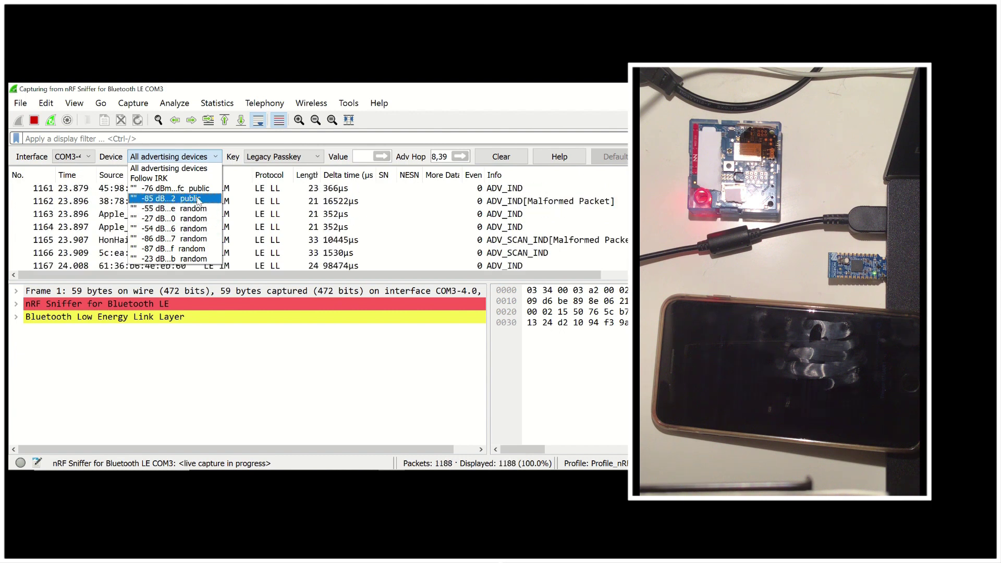
- Keep all advertising devices, stop at 1,777 packets, and start a new capture
{"action": "left_click", "coordinate": [218, 158]}
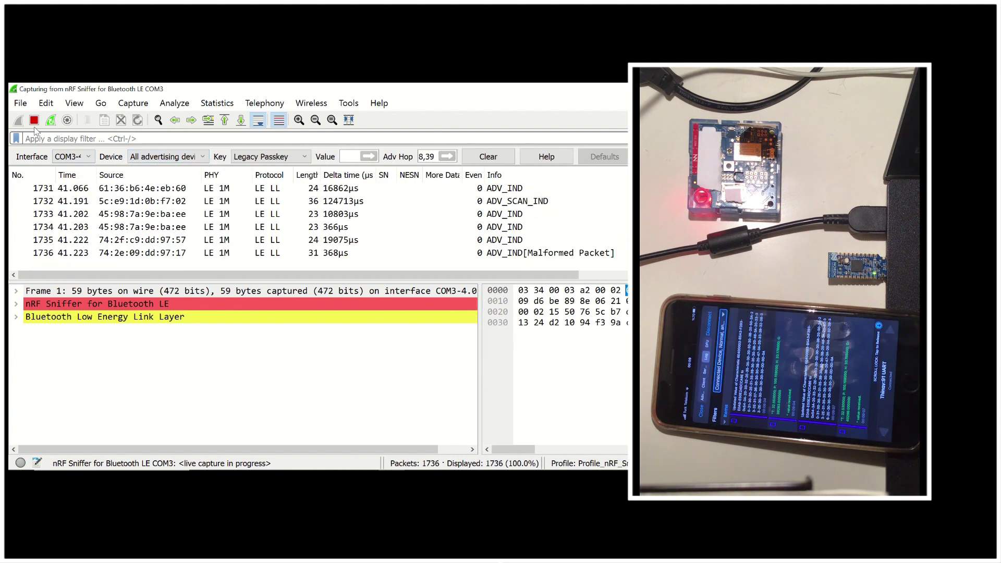
{"action": "key", "text": "ctrl+e"}
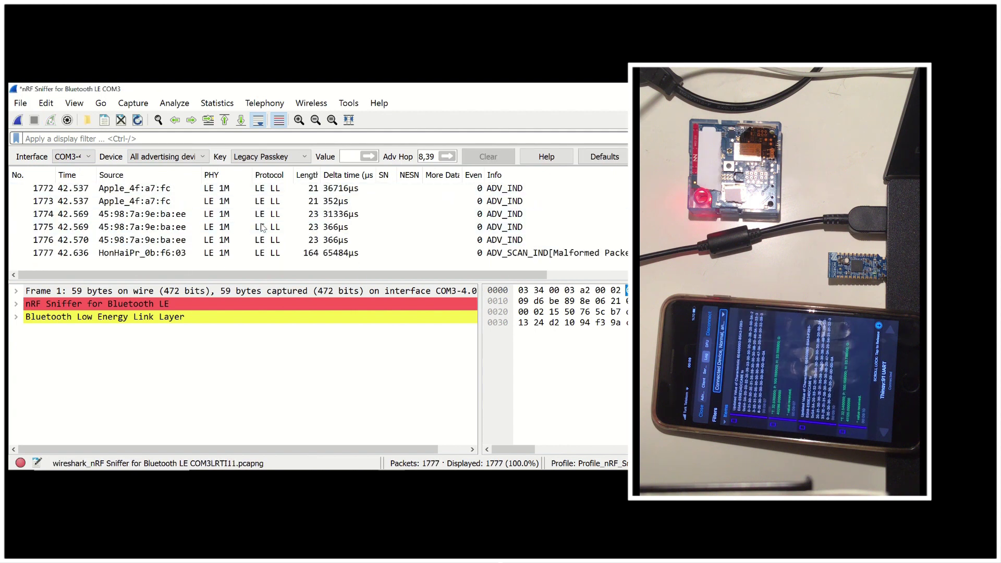
{"action": "left_click", "coordinate": [264, 253]}
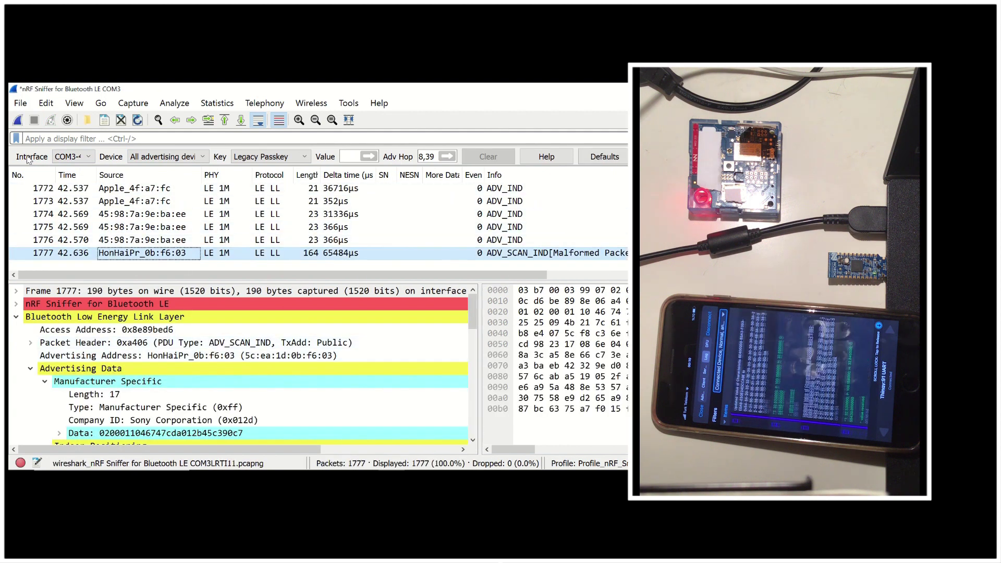
{"action": "left_click", "coordinate": [18, 121]}
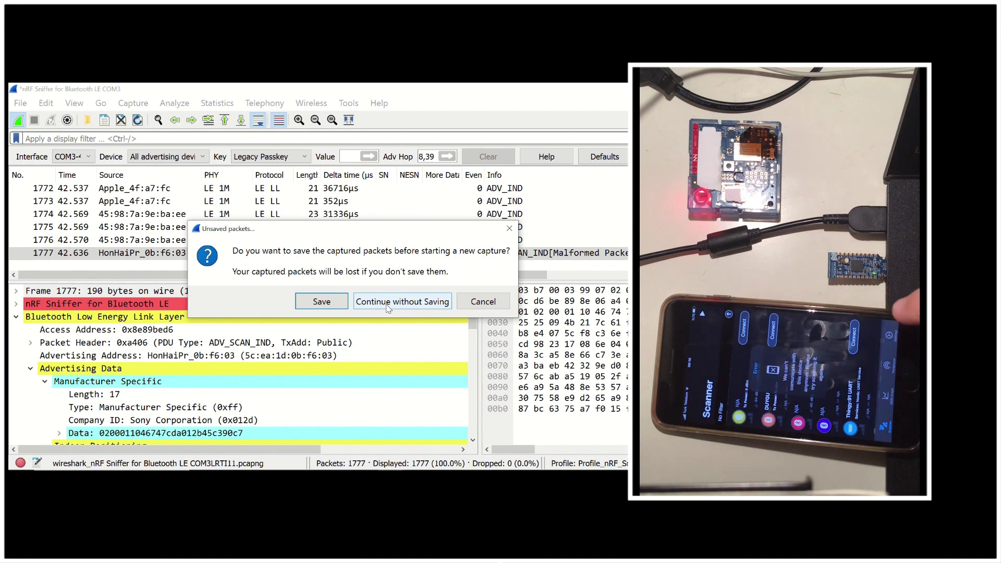
- Continue without saving to start a fresh capture, then show the Device list
{"action": "left_click", "coordinate": [389, 308]}
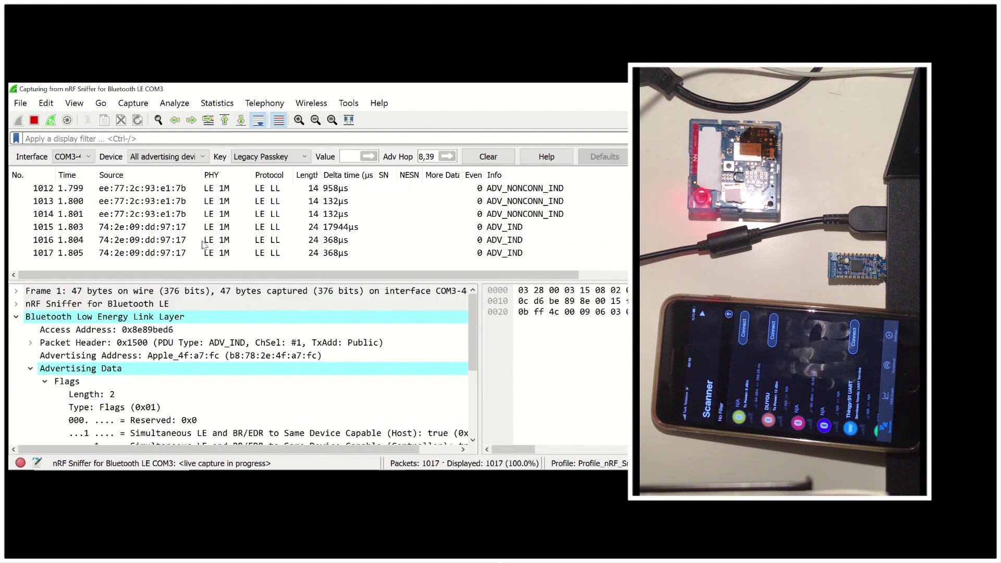
{"action": "left_click", "coordinate": [203, 158]}
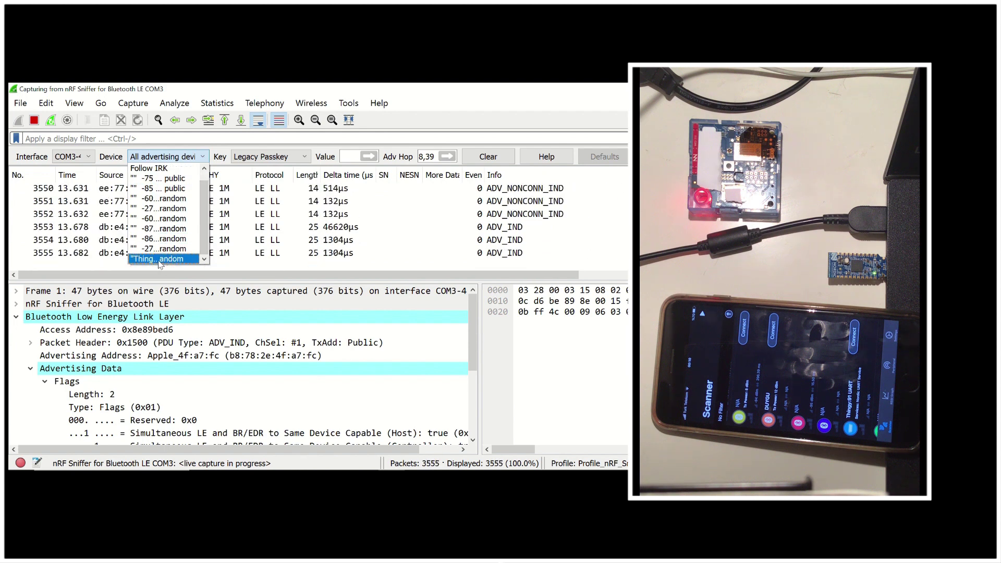
- Follow Thingy:91 UART in the Device list and inspect packet 3586
{"action": "left_click", "coordinate": [161, 259]}
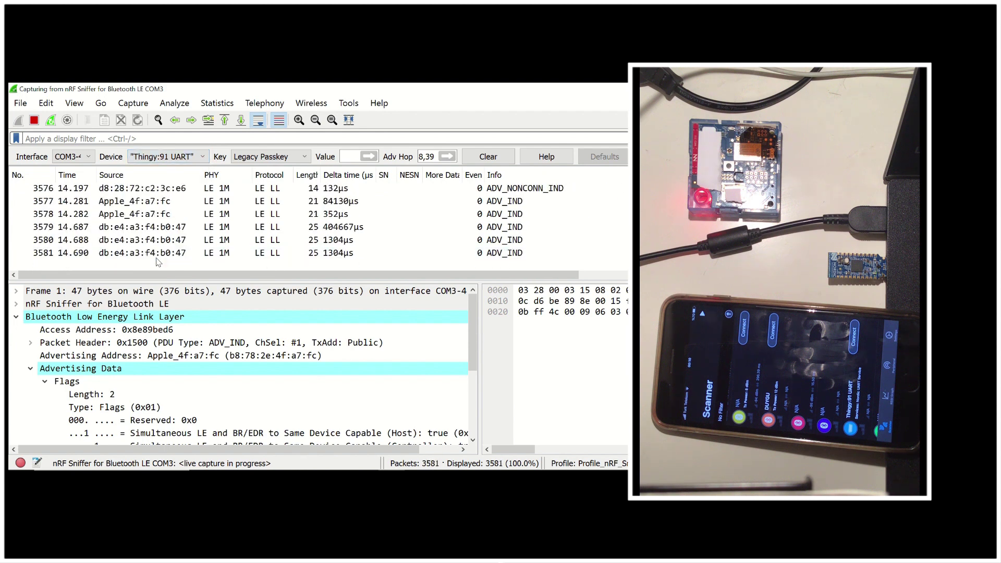
{"action": "left_click", "coordinate": [155, 240]}
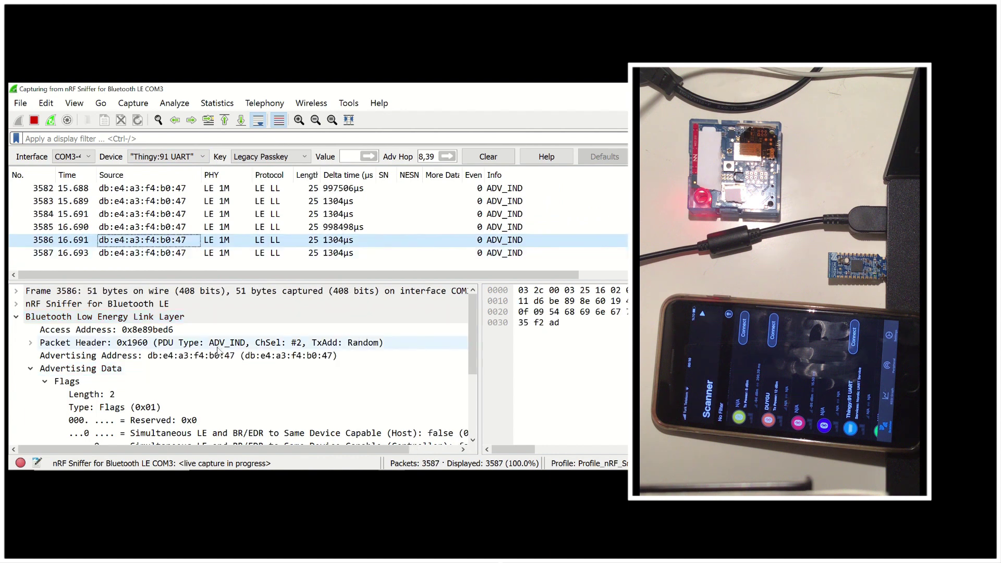
{"action": "scroll", "coordinate": [218, 352], "scroll_direction": "down", "scroll_amount": 3}
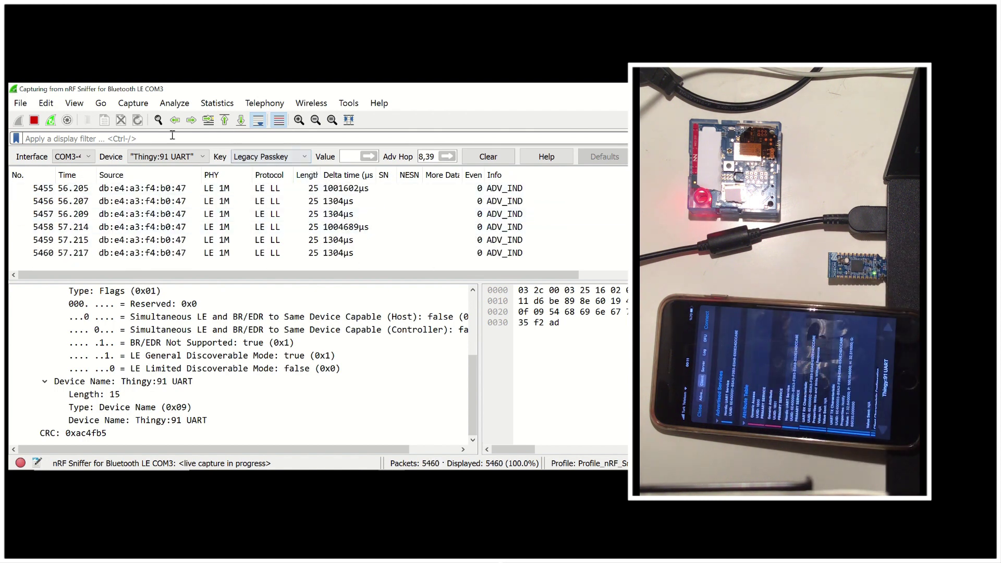
- Stop the live capture at 5,466 packets
{"action": "left_click", "coordinate": [34, 119]}
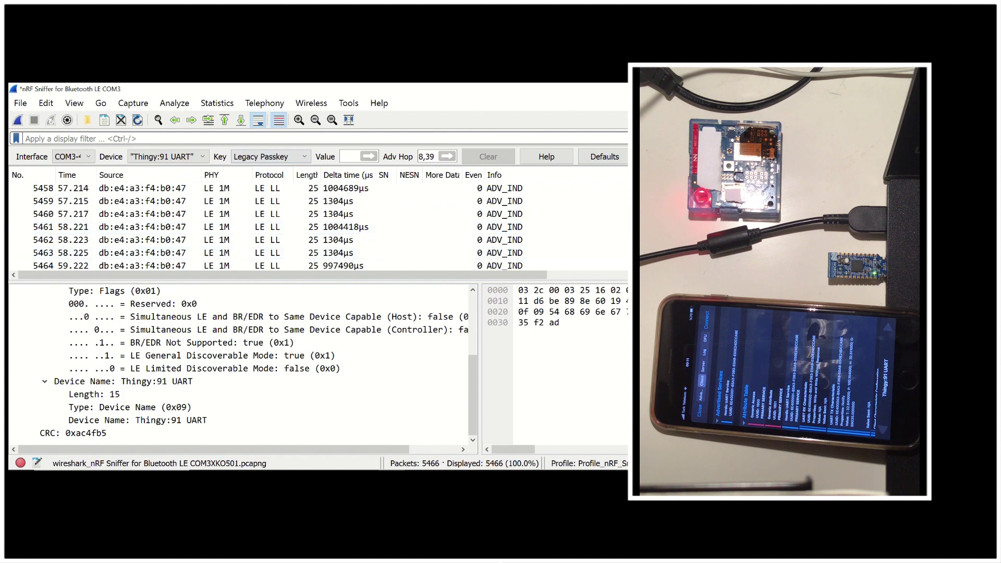
{"action": "scroll", "coordinate": [312, 228], "scroll_direction": "up", "scroll_amount": 10}
{"action": "scroll", "coordinate": [313, 227], "scroll_direction": "up", "scroll_amount": 10}
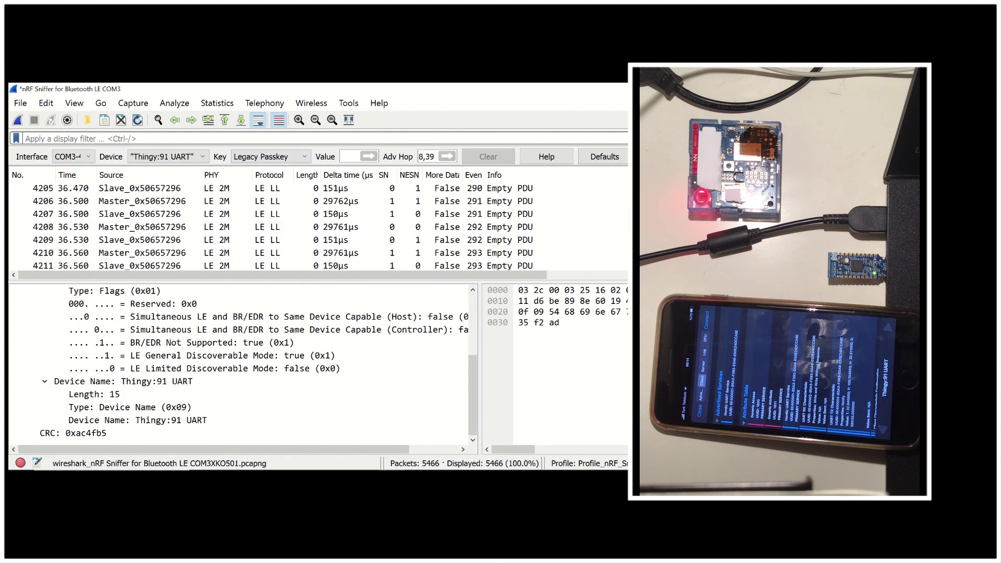
{"action": "scroll", "coordinate": [313, 227], "scroll_direction": "up", "scroll_amount": 10}
{"action": "scroll", "coordinate": [313, 228], "scroll_direction": "up", "scroll_amount": 10}
{"action": "scroll", "coordinate": [312, 228], "scroll_direction": "down", "scroll_amount": 20}
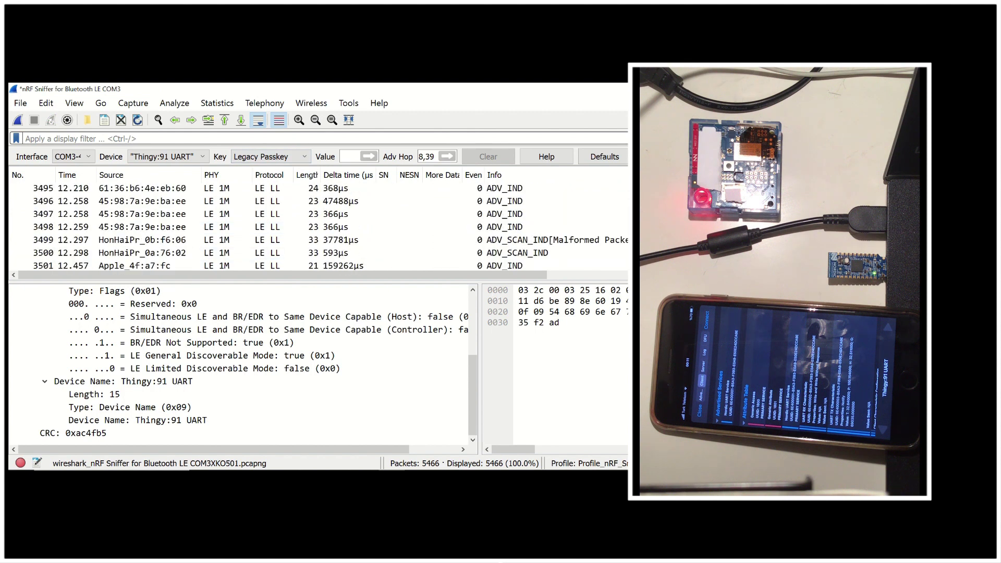
{"action": "scroll", "coordinate": [314, 226], "scroll_direction": "down", "scroll_amount": 9}
{"action": "scroll", "coordinate": [312, 227], "scroll_direction": "down", "scroll_amount": 7}
{"action": "scroll", "coordinate": [313, 227], "scroll_direction": "down", "scroll_amount": 7}
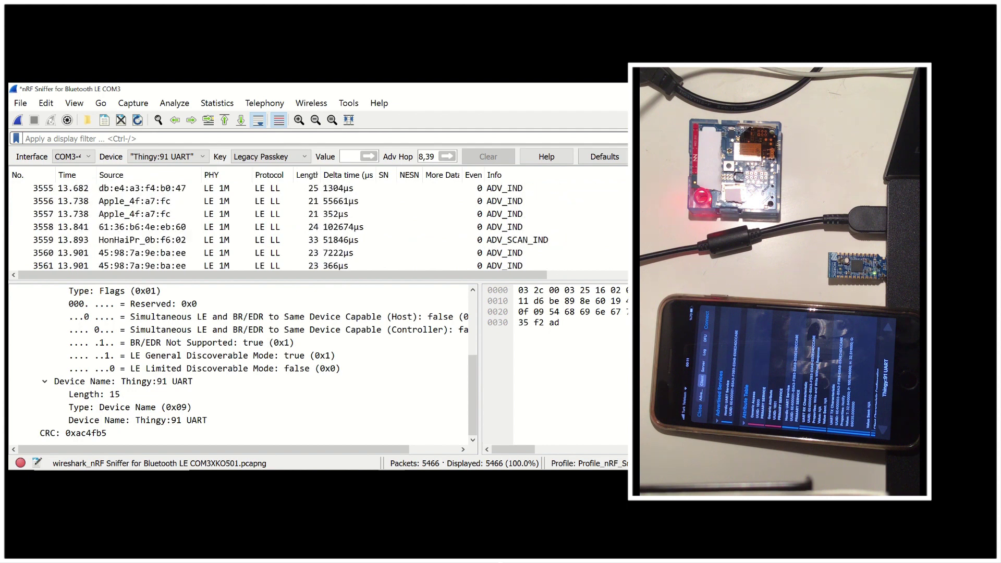
{"action": "scroll", "coordinate": [313, 227], "scroll_direction": "up", "scroll_amount": 3}
{"action": "scroll", "coordinate": [313, 227], "scroll_direction": "down", "scroll_amount": 3}
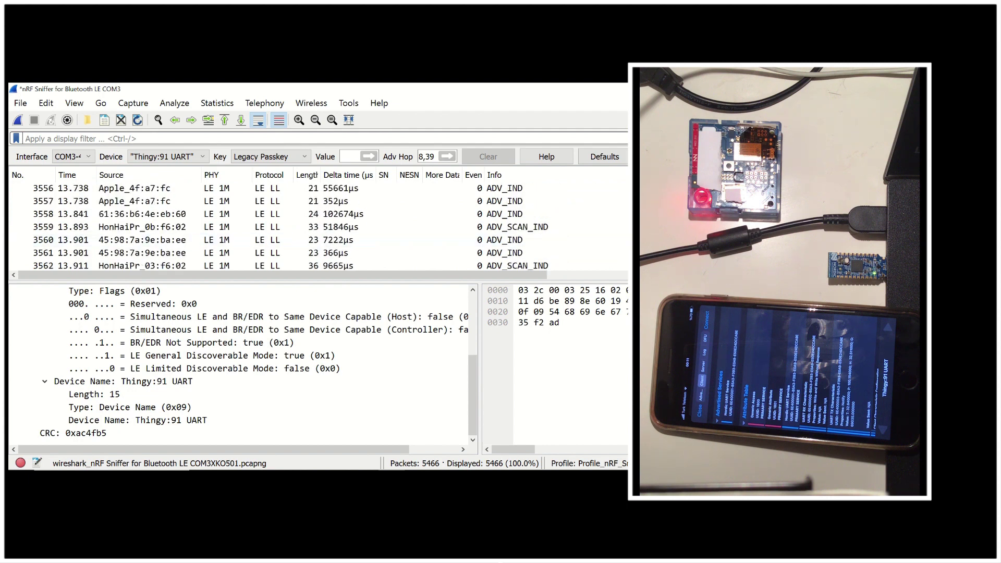
{"action": "scroll", "coordinate": [313, 227], "scroll_direction": "down", "scroll_amount": 10}
{"action": "scroll", "coordinate": [313, 227], "scroll_direction": "down", "scroll_amount": 3}
{"action": "scroll", "coordinate": [313, 227], "scroll_direction": "down", "scroll_amount": 7}
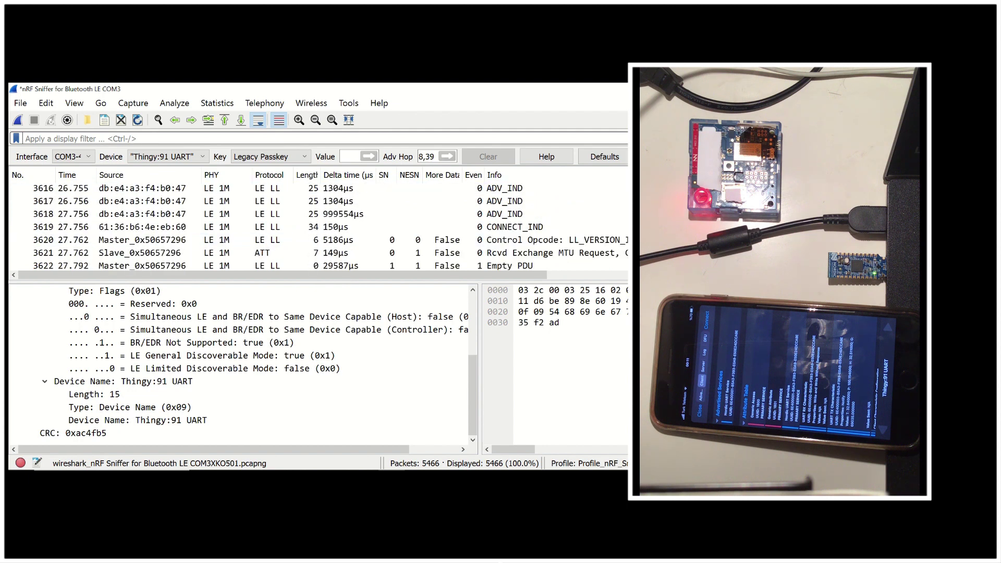
- Inspect CONNECT_IND packet 3619's Link Layer Data and Packet Header fields
{"action": "left_click", "coordinate": [514, 228]}
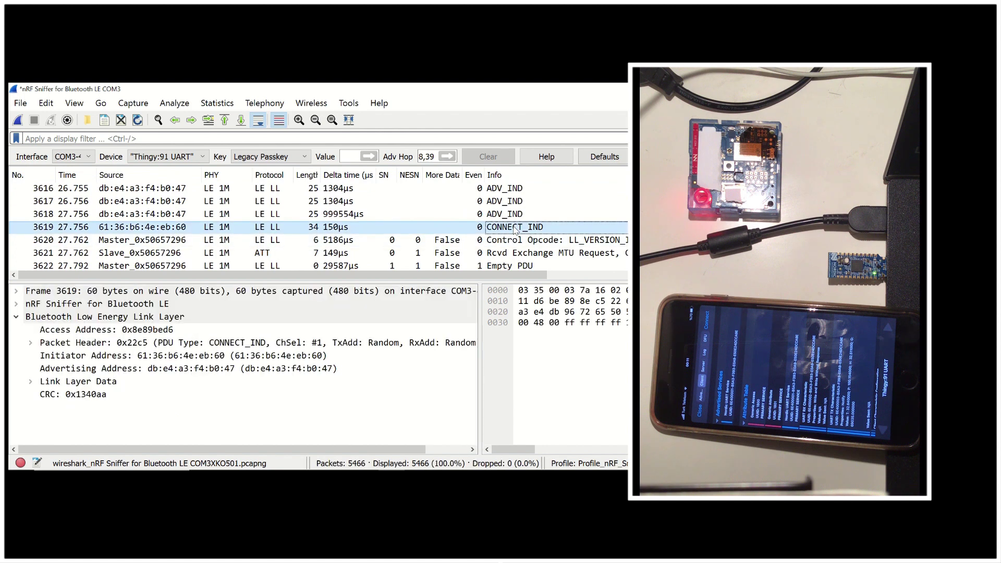
{"action": "left_click", "coordinate": [503, 215]}
{"action": "left_click", "coordinate": [157, 228]}
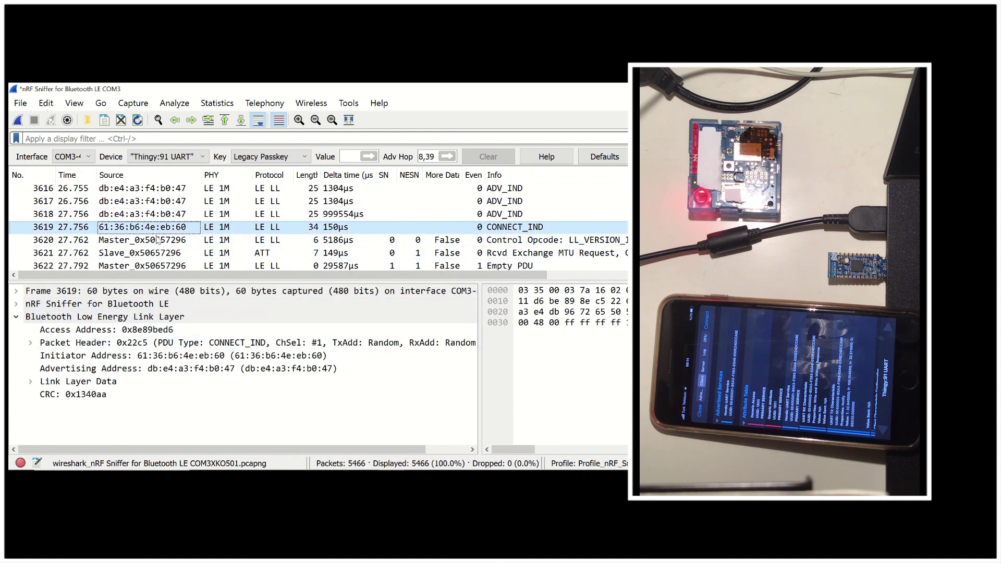
{"action": "left_click", "coordinate": [29, 381]}
{"action": "scroll", "coordinate": [56, 376], "scroll_direction": "down", "scroll_amount": 3}
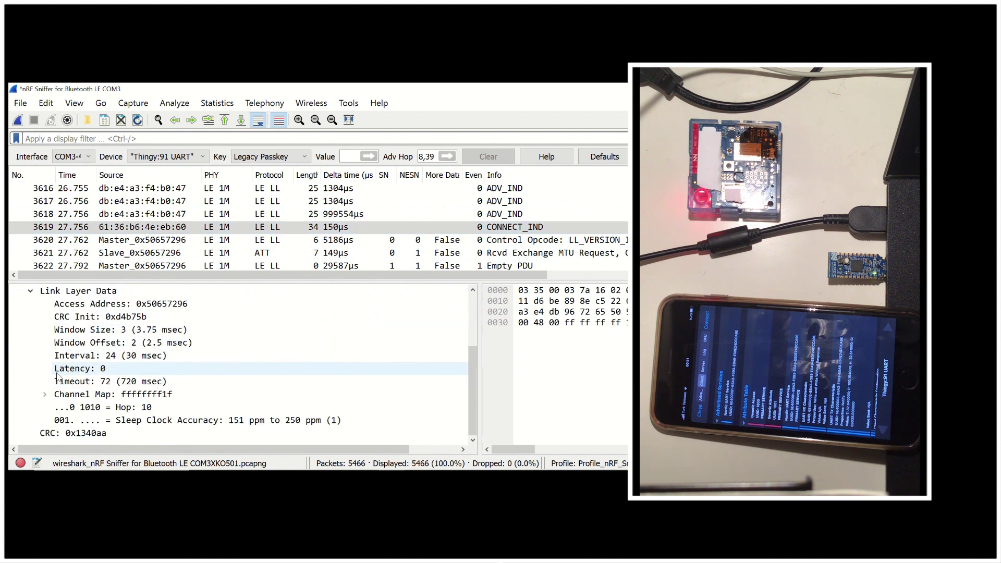
{"action": "scroll", "coordinate": [57, 376], "scroll_direction": "up", "scroll_amount": 3}
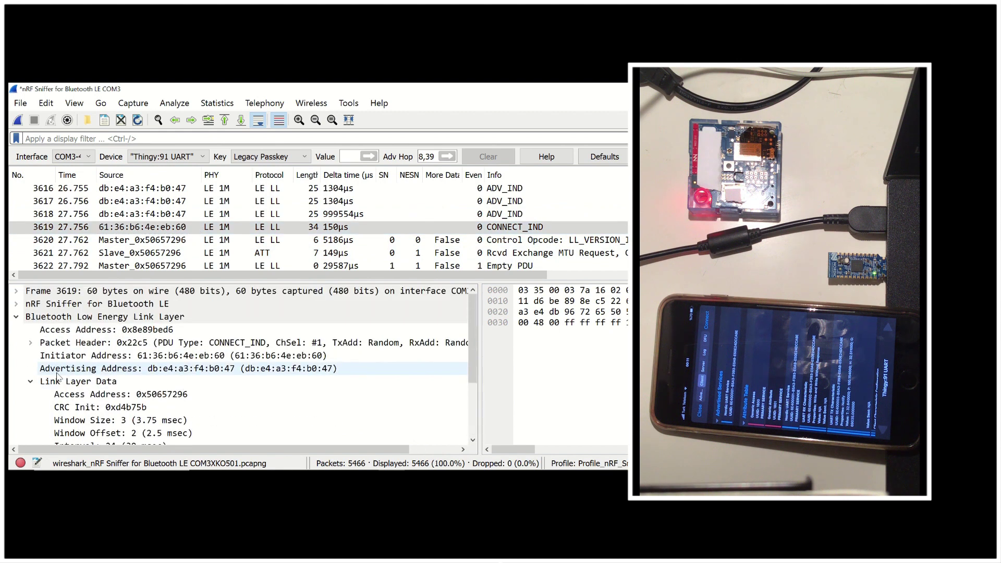
{"action": "left_click", "coordinate": [30, 343]}
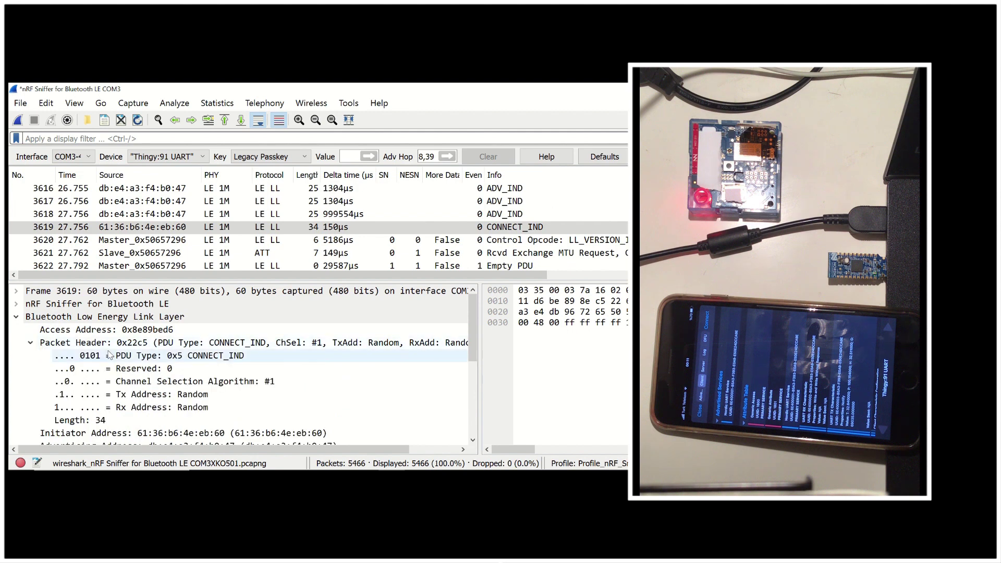
{"action": "left_click", "coordinate": [230, 358]}
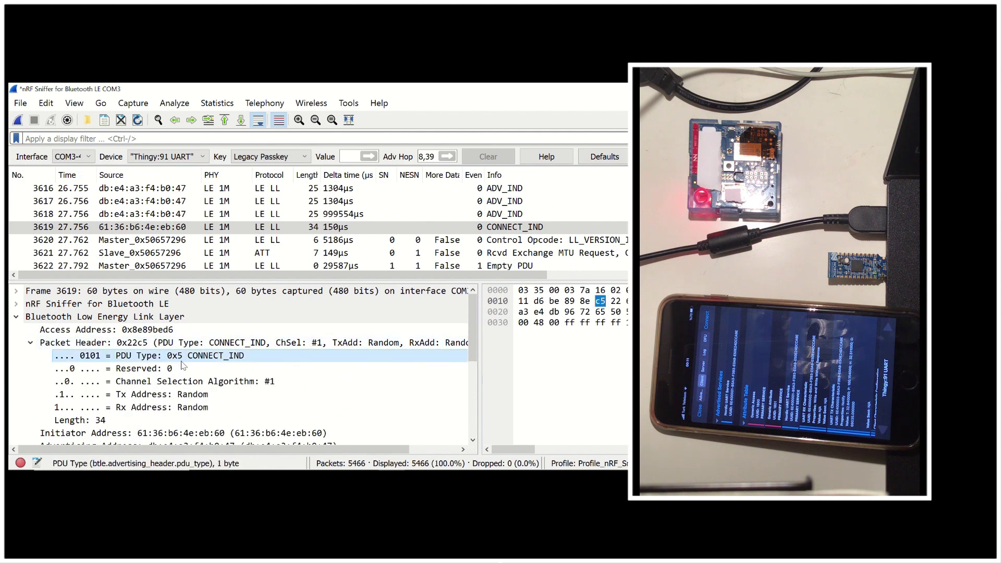
{"action": "scroll", "coordinate": [180, 365], "scroll_direction": "down", "scroll_amount": 2}
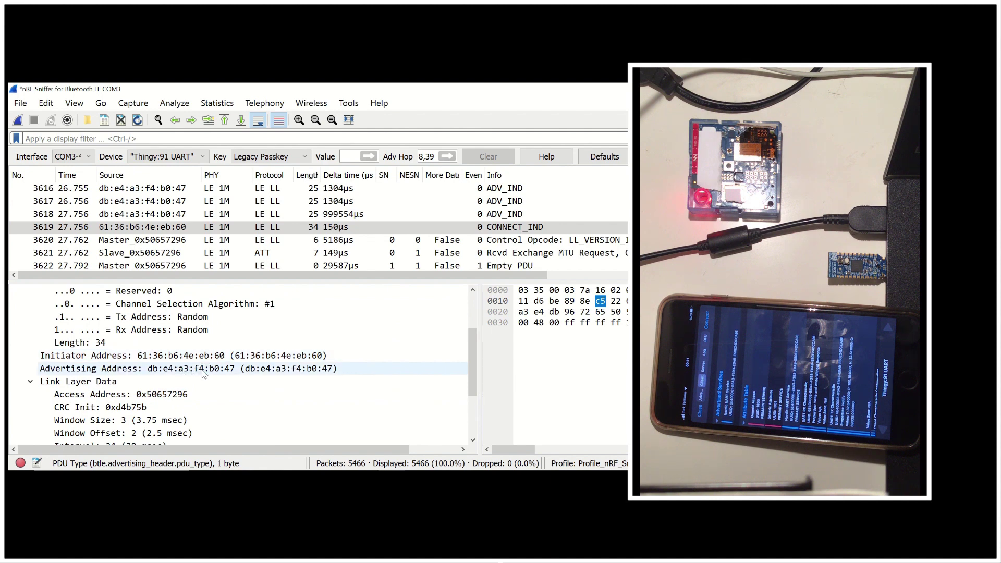
{"action": "scroll", "coordinate": [202, 374], "scroll_direction": "down", "scroll_amount": 2}
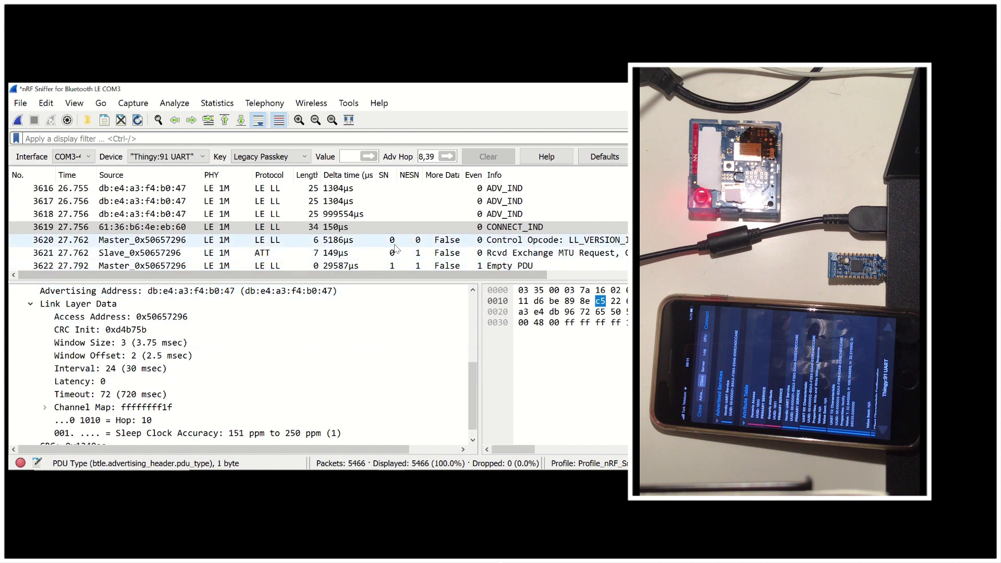
- Check LL_VERSION_IND and the guide's filter table, then enter btle.length != 0
{"action": "left_click", "coordinate": [413, 244]}
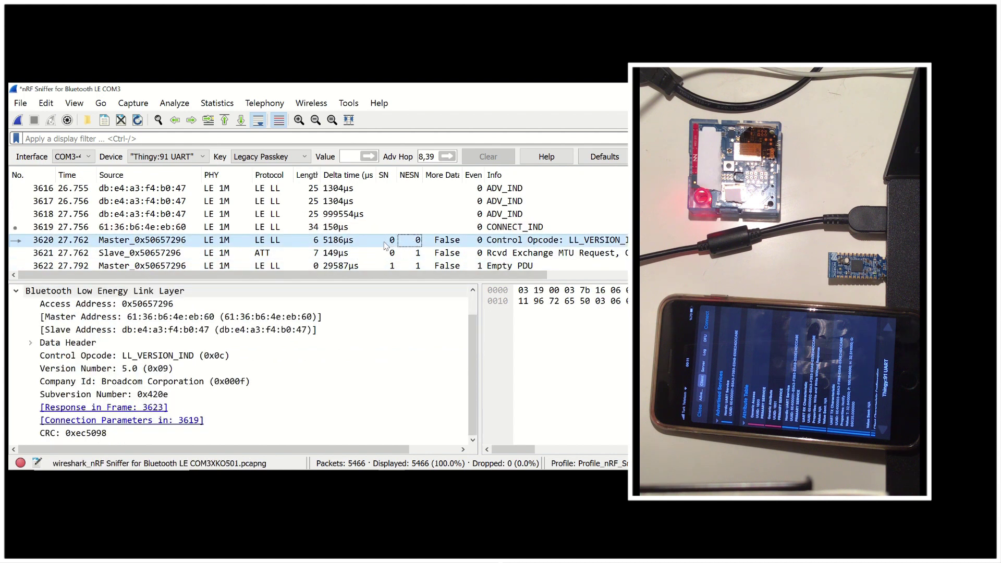
{"action": "scroll", "coordinate": [382, 244], "scroll_direction": "down", "scroll_amount": 1}
{"action": "scroll", "coordinate": [381, 244], "scroll_direction": "down", "scroll_amount": 1}
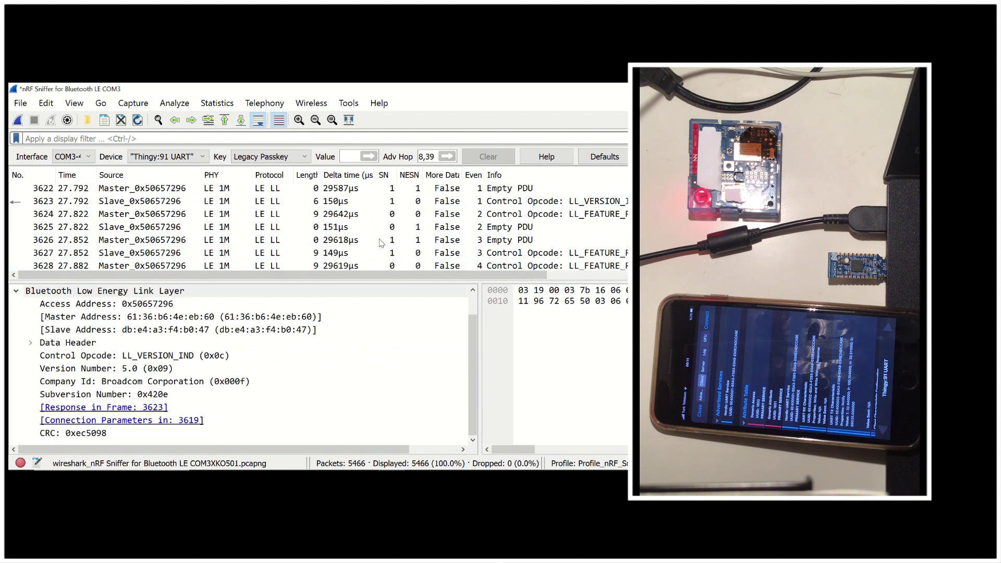
{"action": "scroll", "coordinate": [382, 243], "scroll_direction": "down", "scroll_amount": 1}
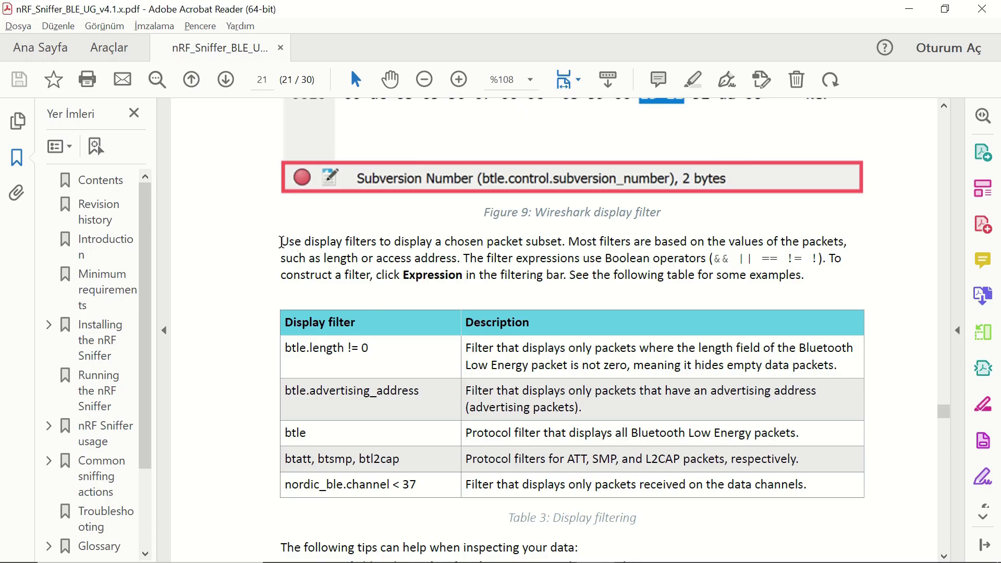
{"action": "left_click_drag", "start_coordinate": [280, 243], "coordinate": [691, 248]}
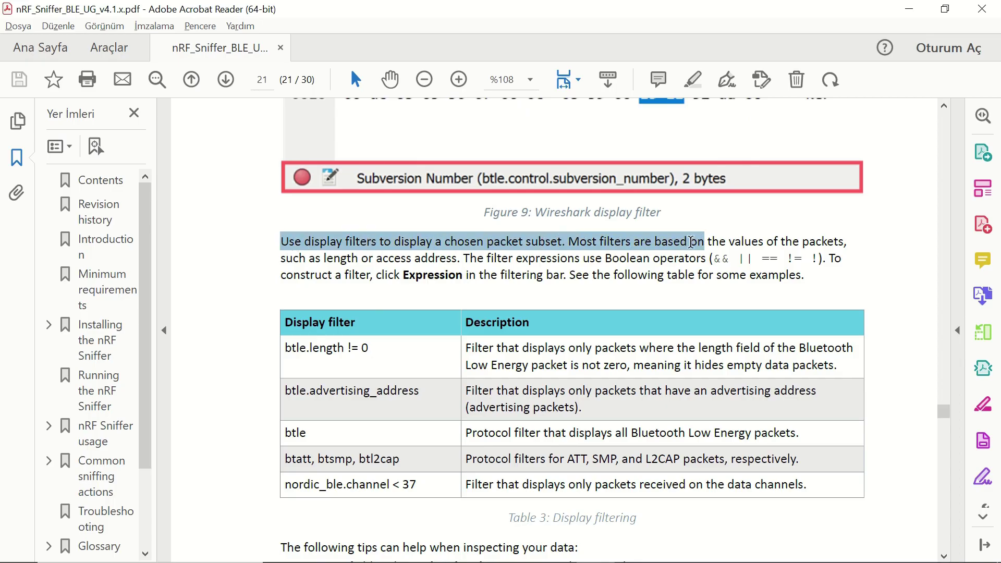
{"action": "left_click", "coordinate": [692, 247]}
{"action": "scroll", "coordinate": [349, 248], "scroll_direction": "down", "scroll_amount": 3}
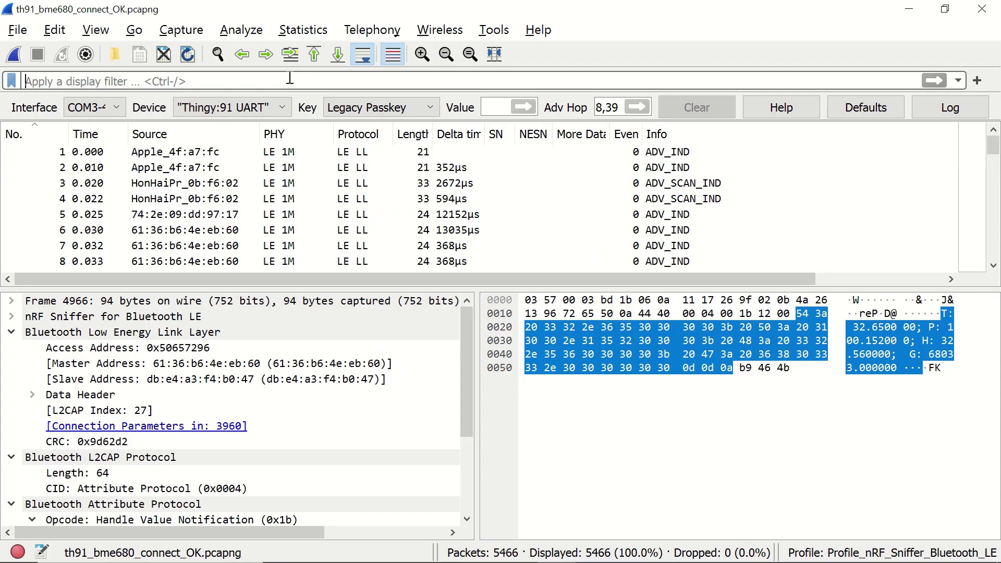
{"action": "left_click", "coordinate": [290, 78]}
{"action": "type", "text": "btle.length != 0"}
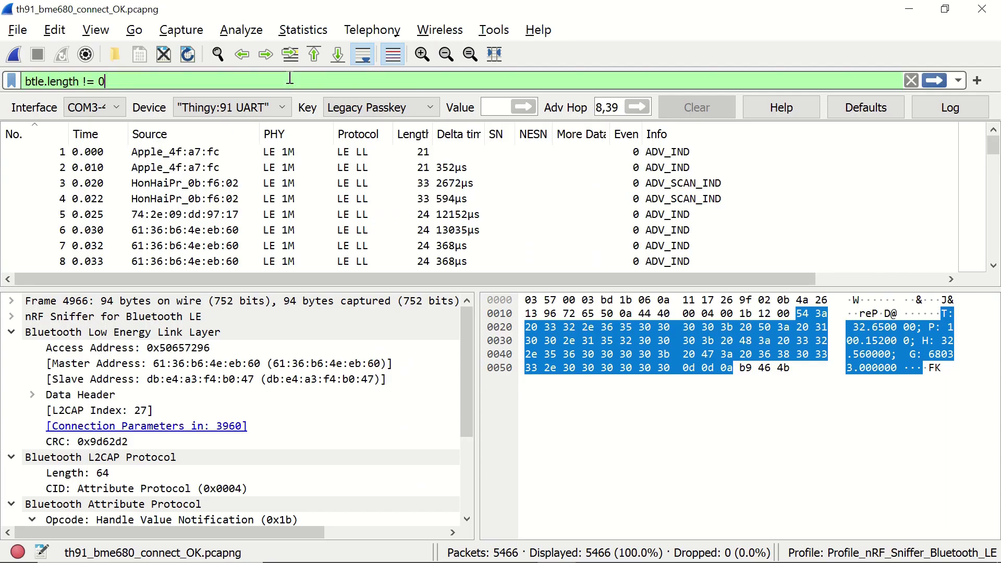
- Apply btle.length != 0, leaving 3,680 of 5,466 packets displayed
{"action": "key", "text": "Return"}
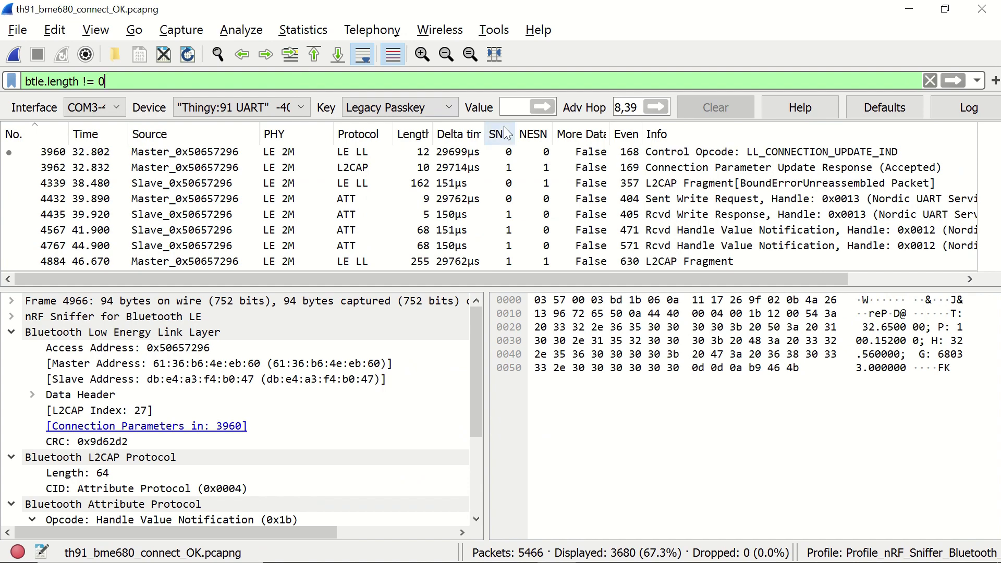
{"action": "scroll", "coordinate": [704, 204], "scroll_direction": "up", "scroll_amount": 2}
{"action": "scroll", "coordinate": [704, 204], "scroll_direction": "up", "scroll_amount": 1}
{"action": "scroll", "coordinate": [761, 205], "scroll_direction": "down", "scroll_amount": 3}
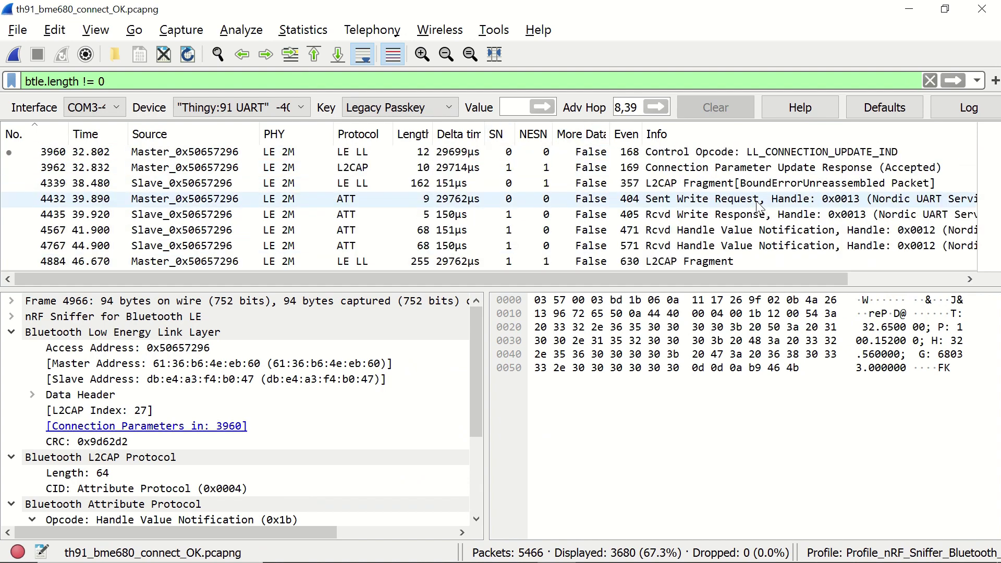
{"action": "scroll", "coordinate": [759, 205], "scroll_direction": "down", "scroll_amount": 2}
{"action": "scroll", "coordinate": [760, 217], "scroll_direction": "down", "scroll_amount": 3}
{"action": "scroll", "coordinate": [759, 219], "scroll_direction": "down", "scroll_amount": 2}
{"action": "scroll", "coordinate": [760, 221], "scroll_direction": "down", "scroll_amount": 1}
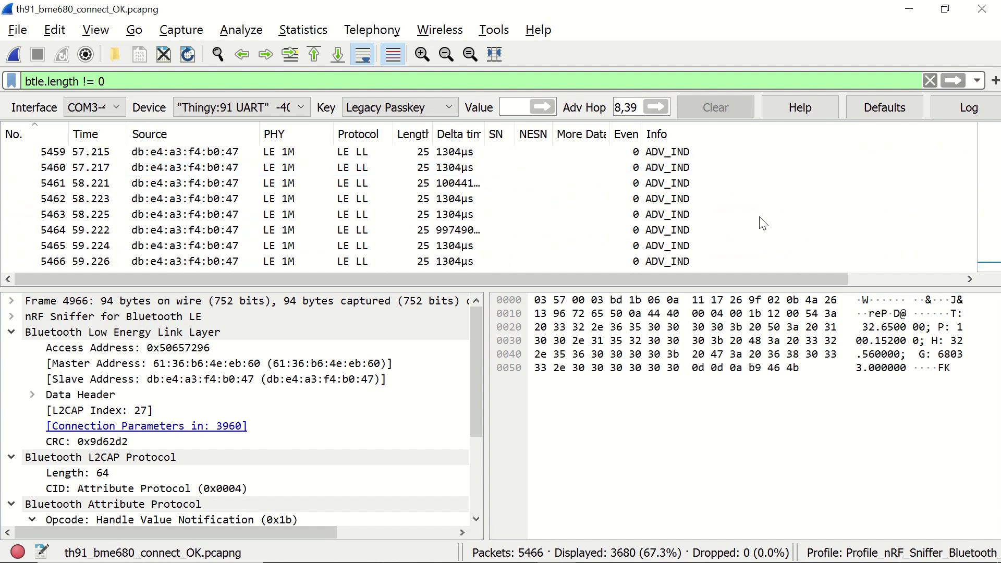
{"action": "scroll", "coordinate": [765, 224], "scroll_direction": "up", "scroll_amount": 1}
{"action": "scroll", "coordinate": [765, 223], "scroll_direction": "up", "scroll_amount": 5}
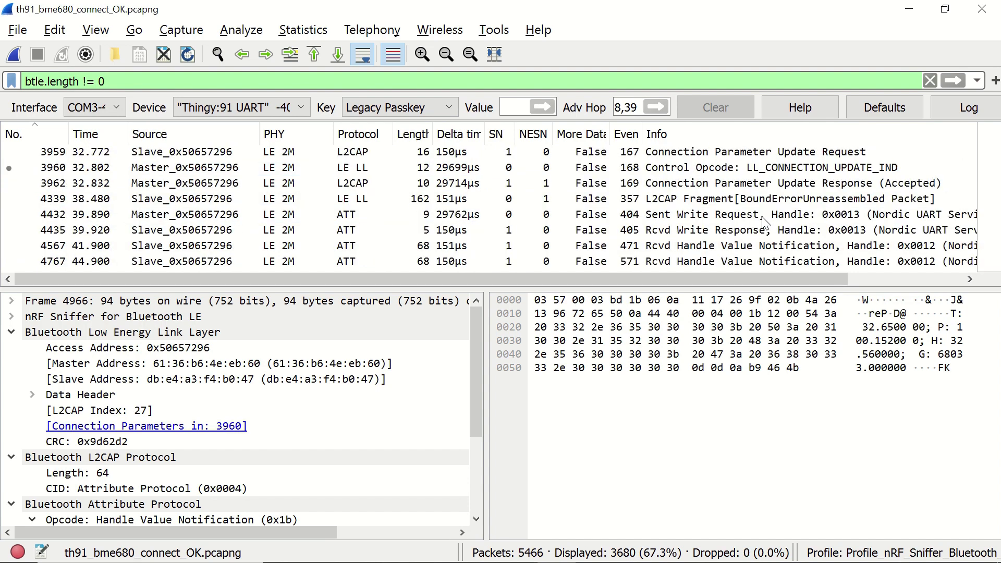
{"action": "scroll", "coordinate": [765, 224], "scroll_direction": "down", "scroll_amount": 3}
- Widen the packet details pane and show the UART Rx sensor reading of notification packet 5168
{"action": "left_click", "coordinate": [736, 217]}
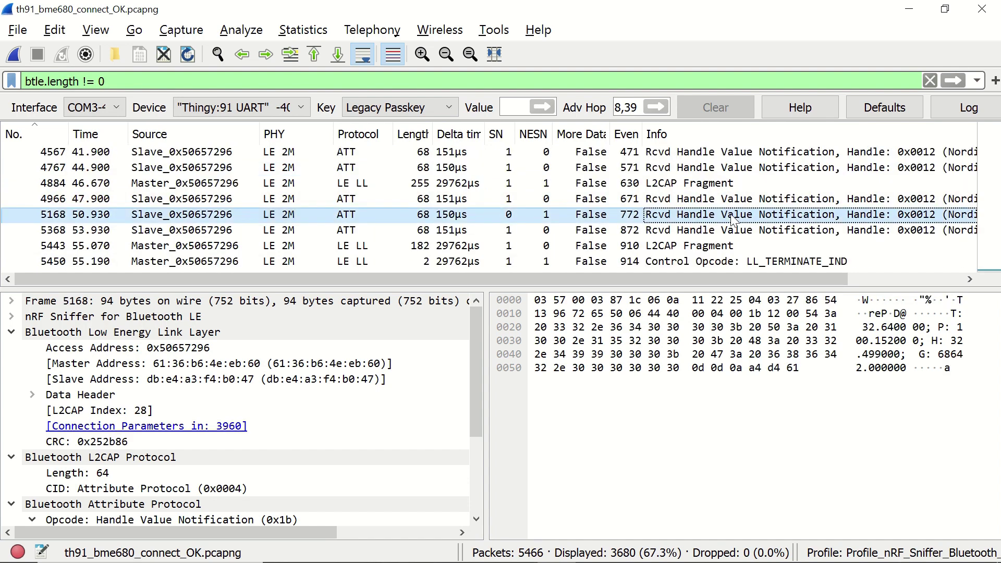
{"action": "left_click", "coordinate": [347, 200]}
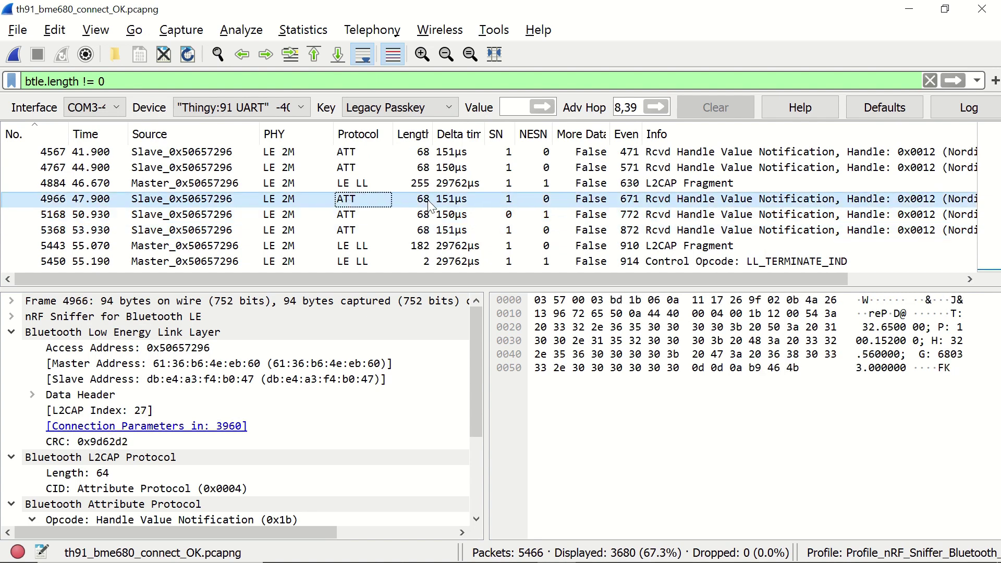
{"action": "left_click", "coordinate": [644, 218]}
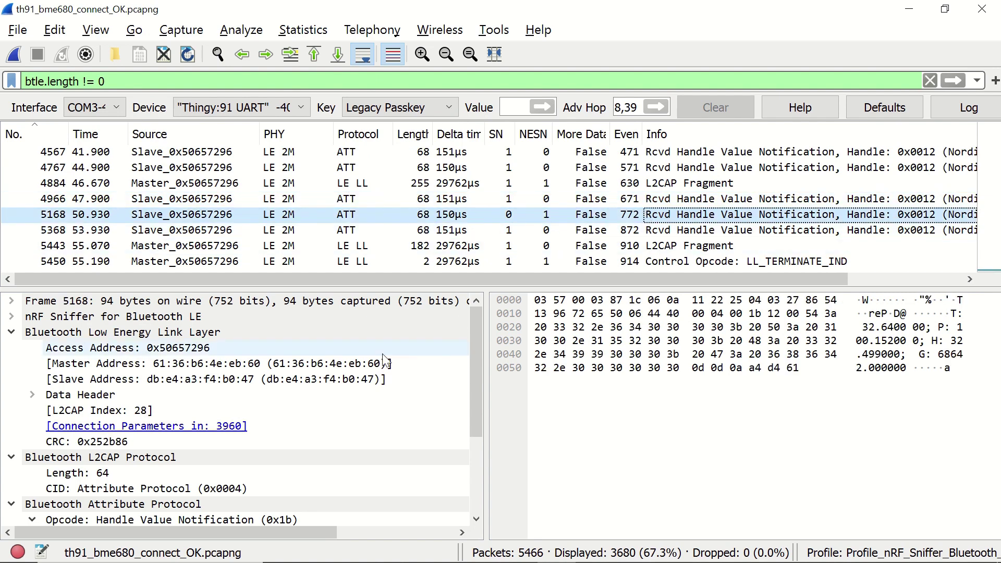
{"action": "scroll", "coordinate": [351, 380], "scroll_direction": "down", "scroll_amount": 3}
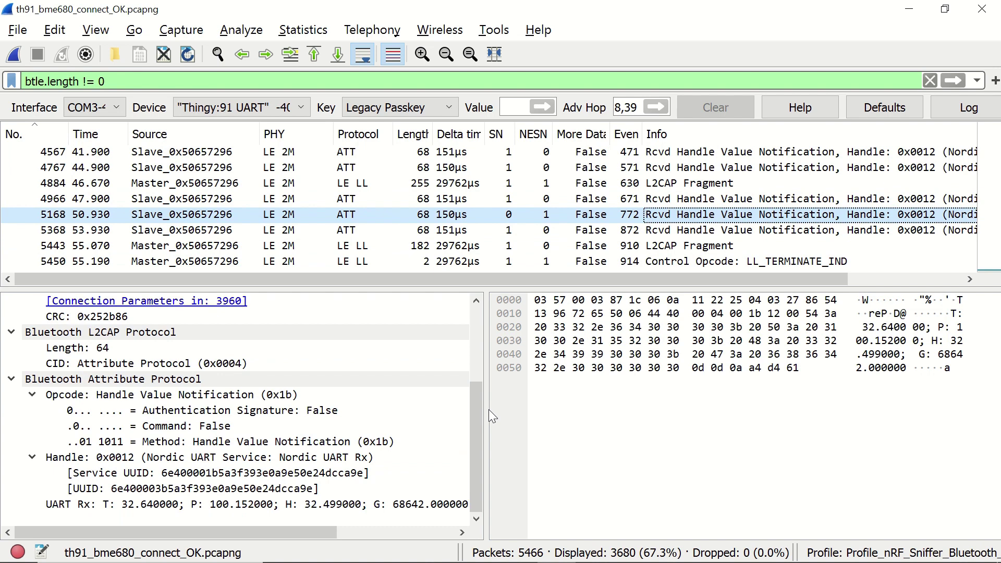
{"action": "left_click_drag", "start_coordinate": [485, 409], "coordinate": [597, 409]}
{"action": "left_click", "coordinate": [266, 505]}
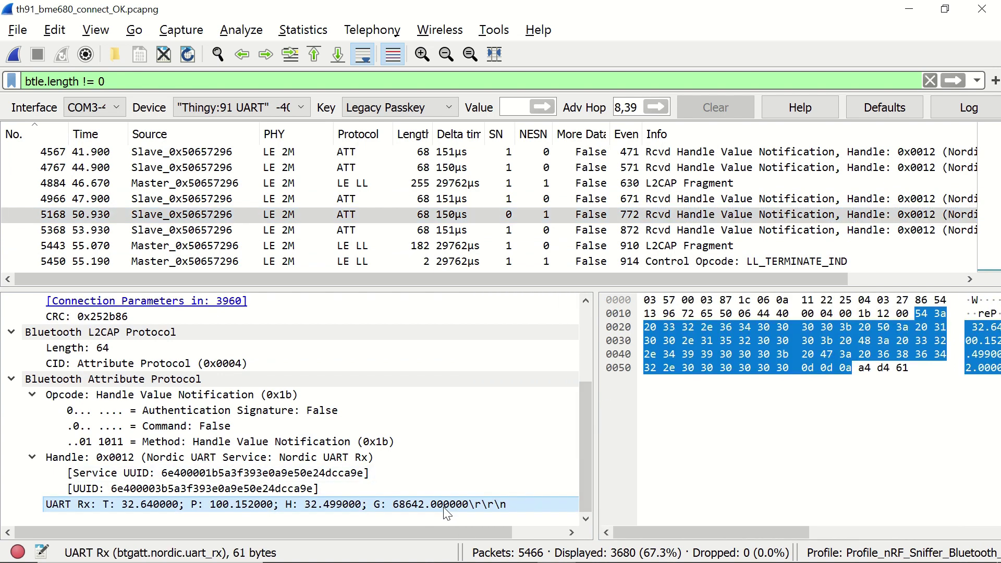
- Read the UART Rx sensor values from notification packets 4966, 5368, 4767 and 4567
{"action": "left_click", "coordinate": [647, 200]}
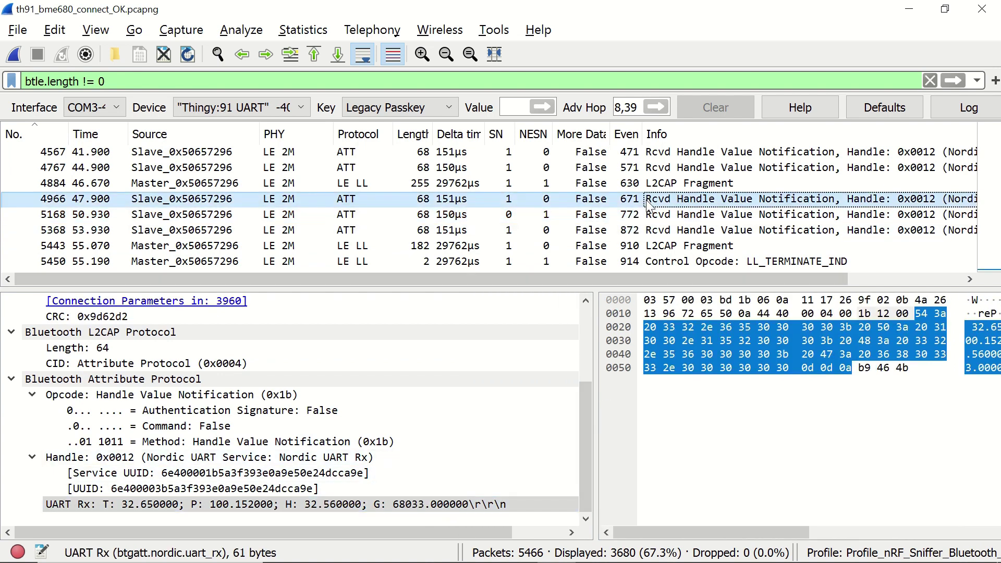
{"action": "left_click", "coordinate": [650, 232]}
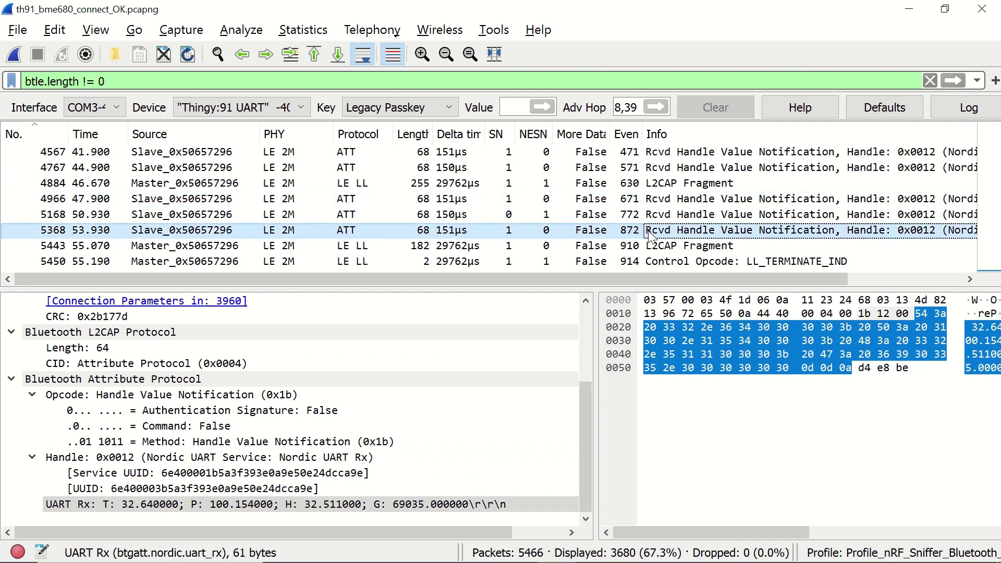
{"action": "left_click", "coordinate": [670, 170]}
{"action": "left_click", "coordinate": [671, 153]}
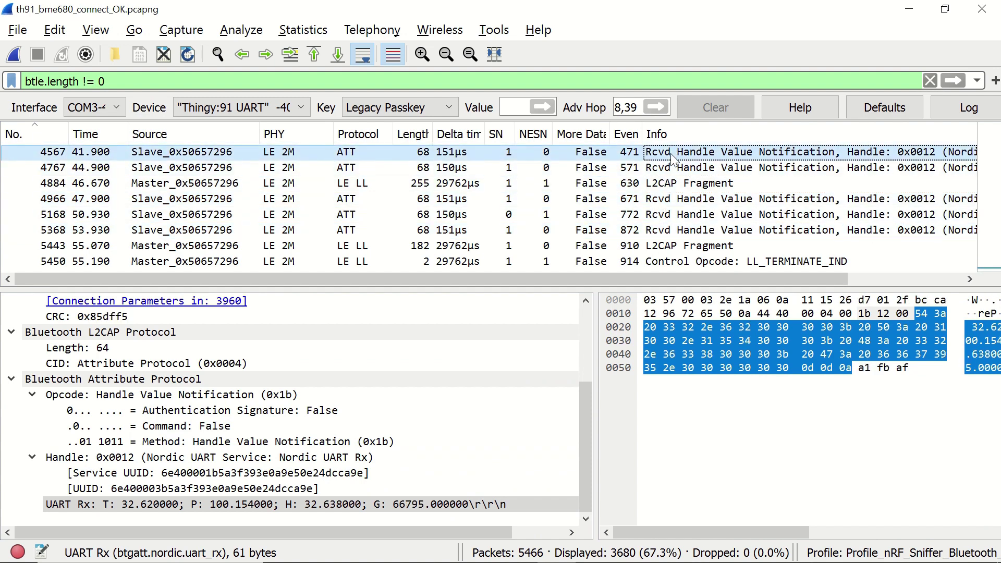